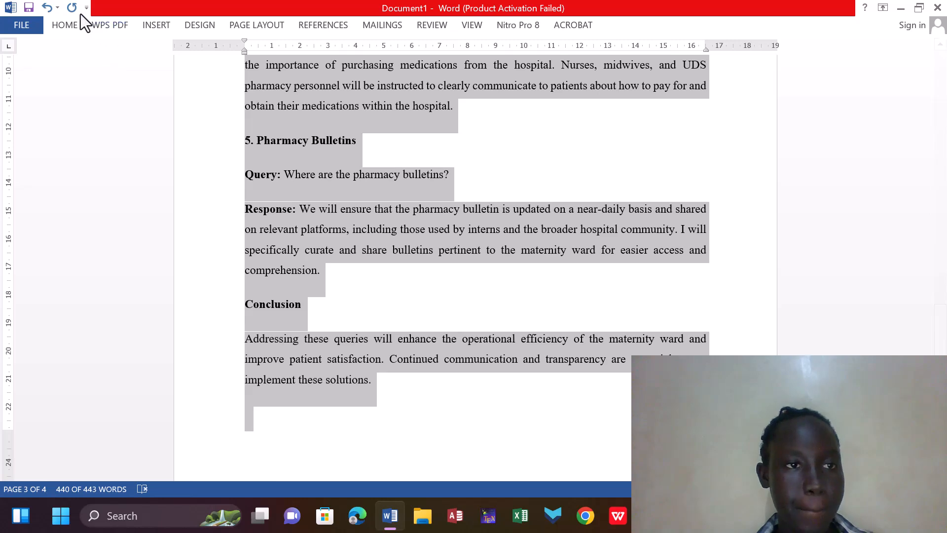
Step: Format the selected report text in Times New Roman, size 12, with 1.5 line spacing
click(72, 32)
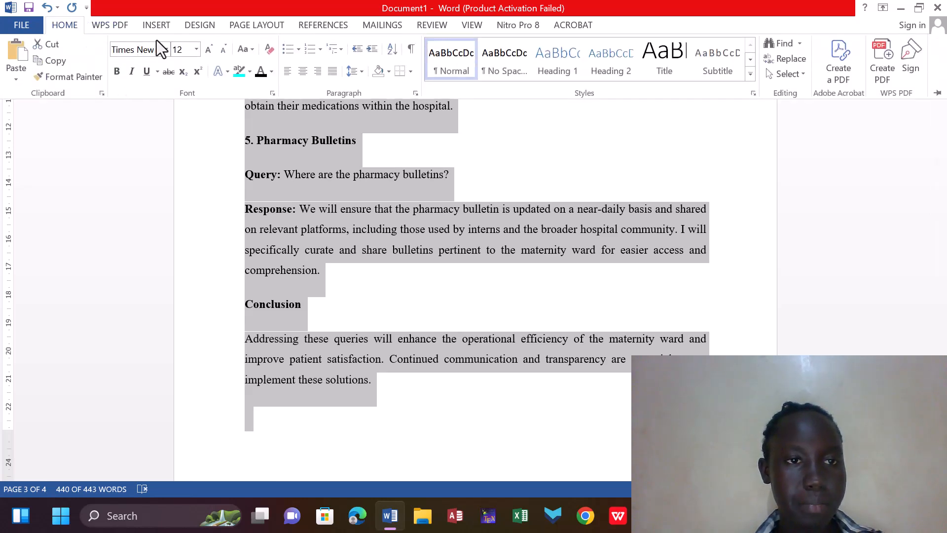
click(166, 48)
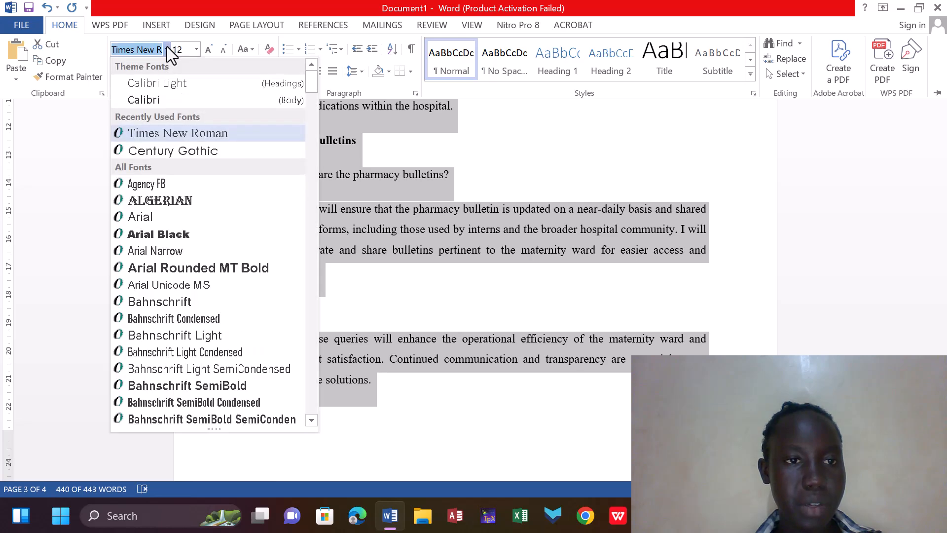
click(194, 136)
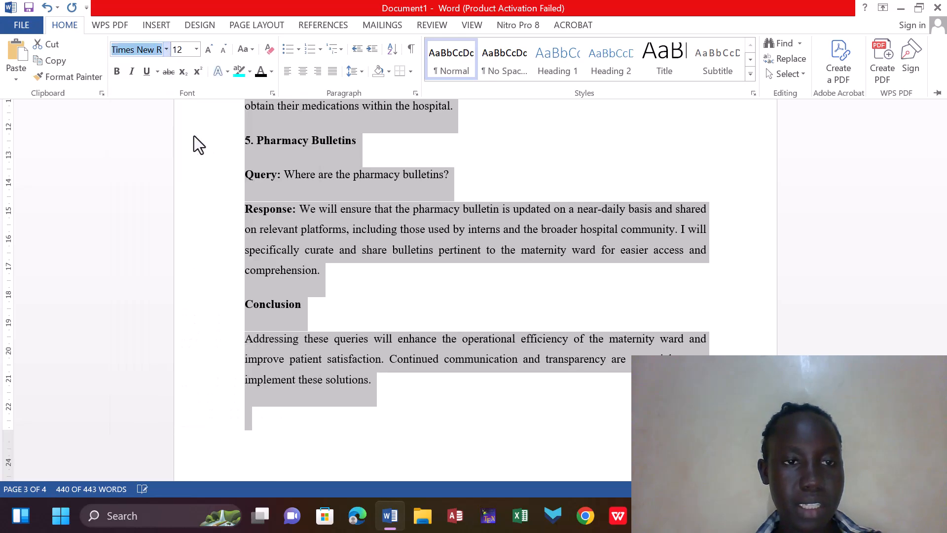
click(197, 49)
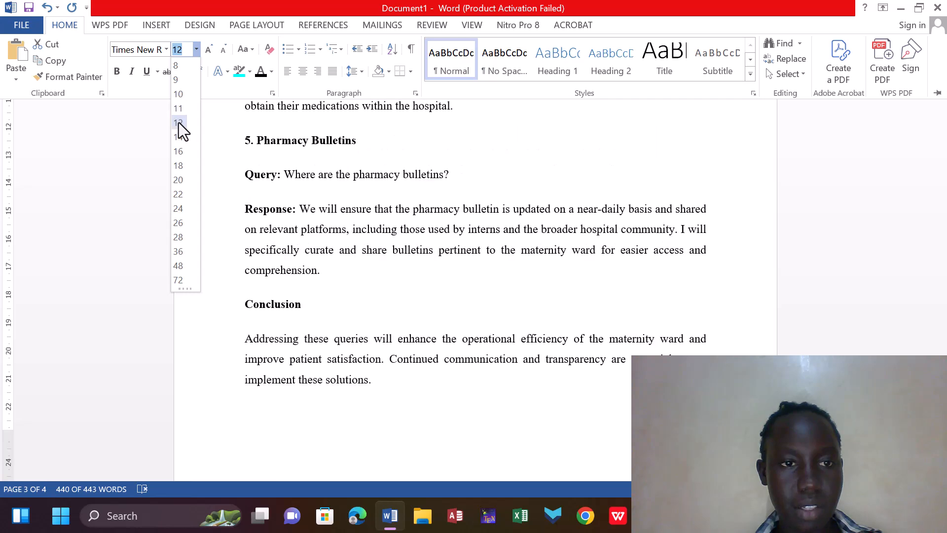
click(179, 123)
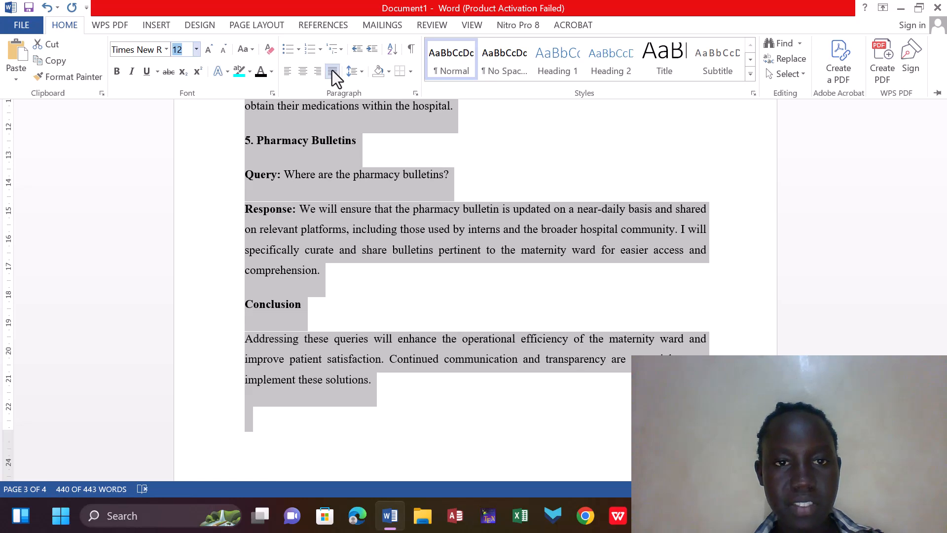
click(365, 73)
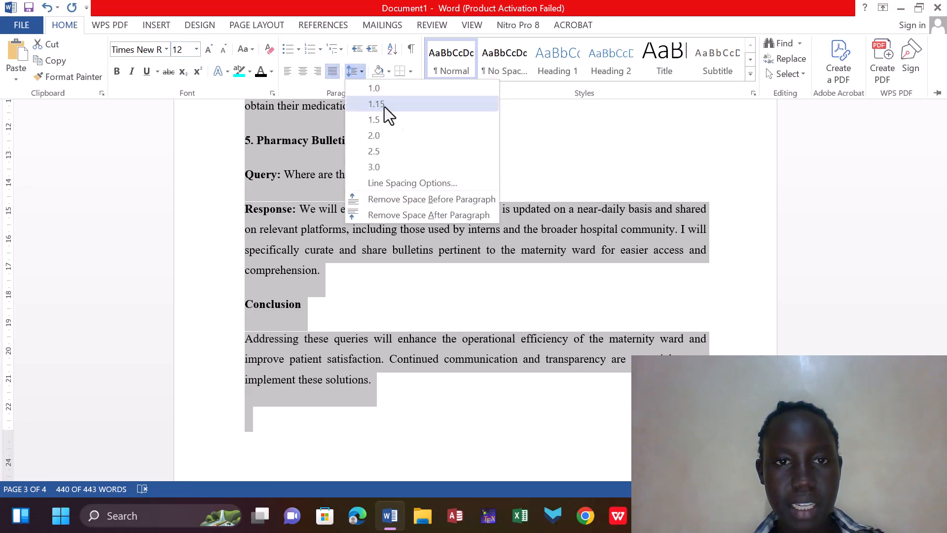
click(392, 123)
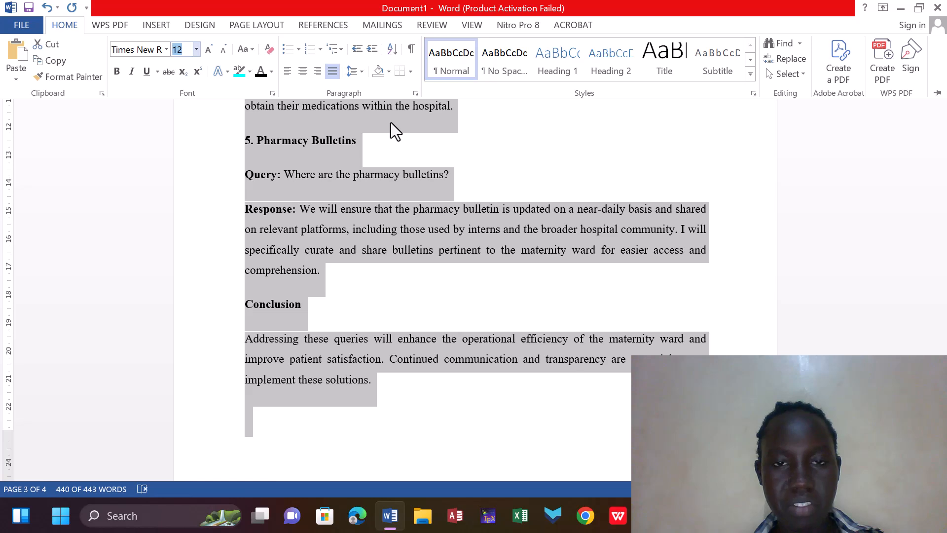
Step: Apply the Normal style to the selected report text and set its font size to 12
click(456, 55)
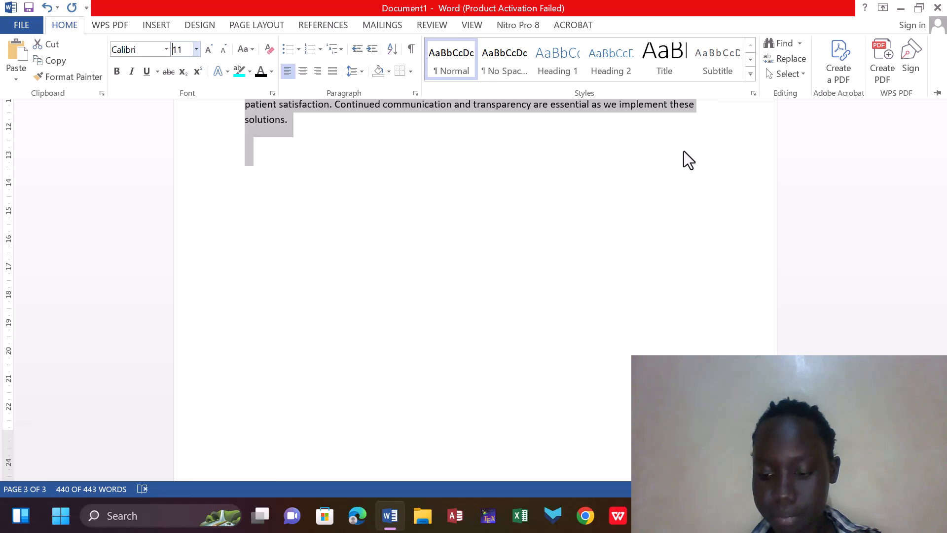
key(Up)
key(Up)
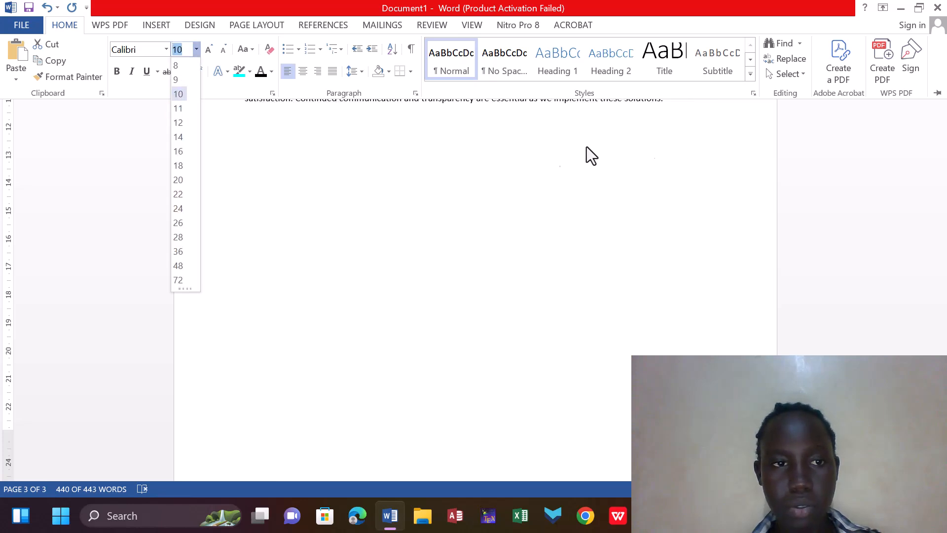
click(177, 125)
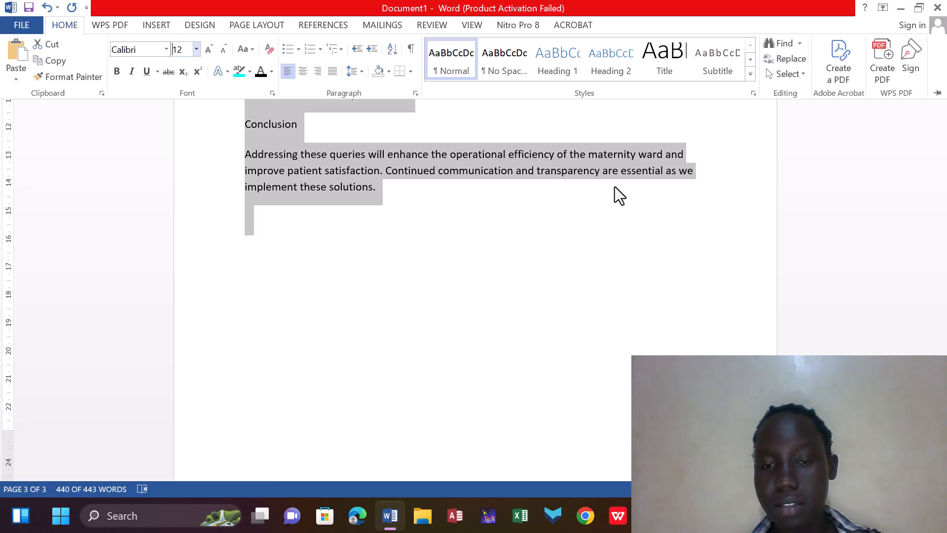
Step: Go back to the start of the report text and select the title "Report on Queries from the Maternity Ward"
key(ctrl+F1)
key(ctrl+Home)
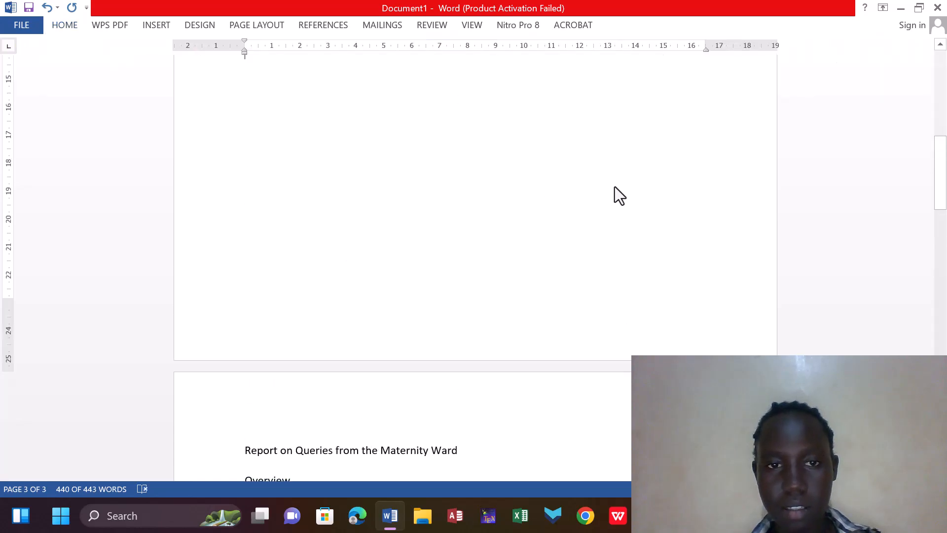
key(Down)
key(Down)
key(Down)
key(Down)
key(Down)
key(Down)
key(Down)
key(Down)
key(Down)
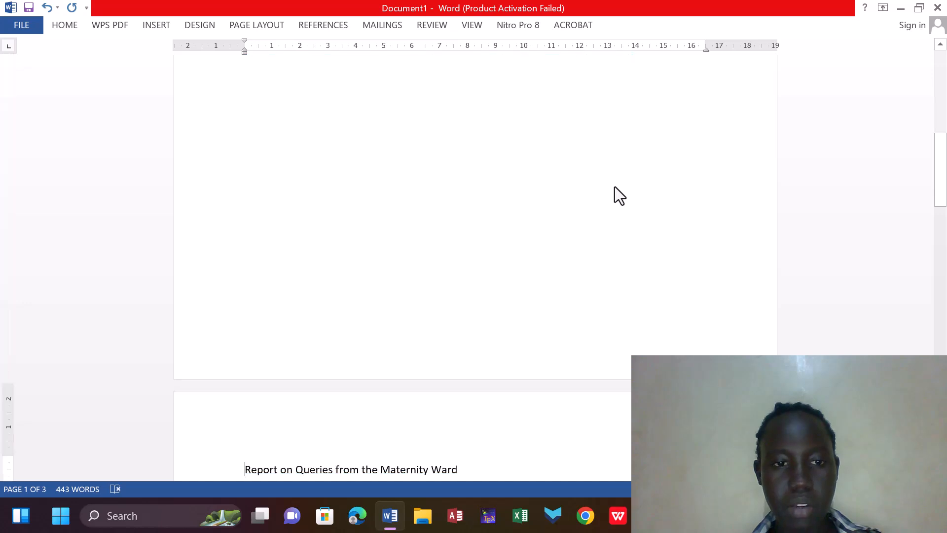
key(Down)
key(Down)
key(Down)
key(Down)
key(Down)
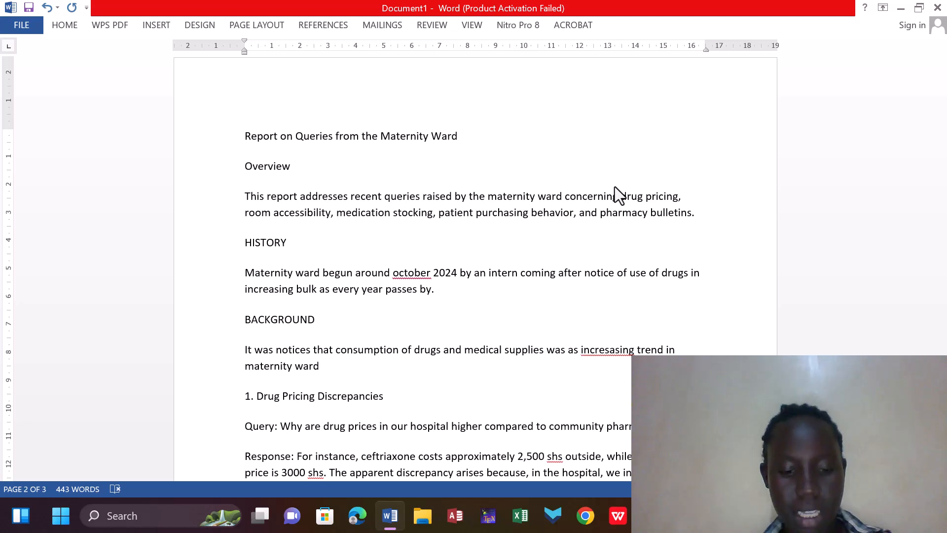
drag(245, 136, 457, 136)
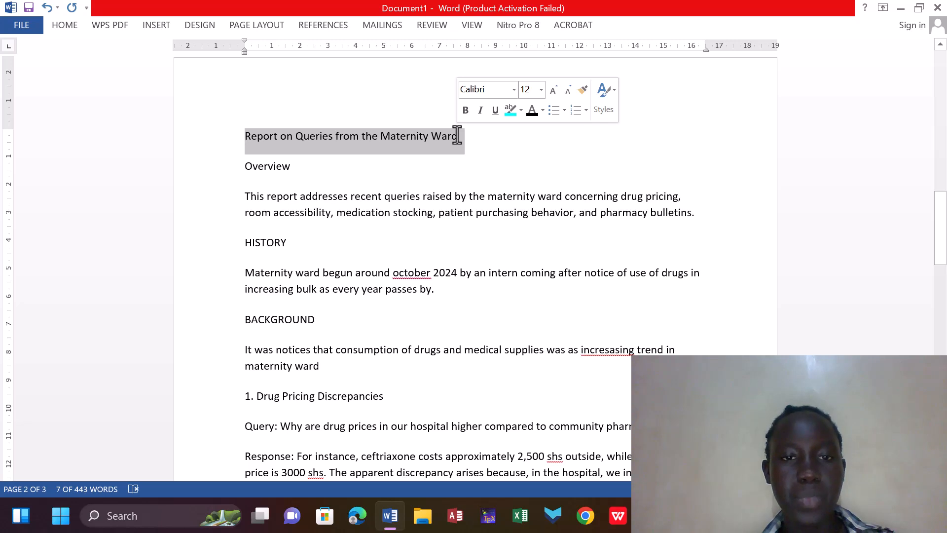
Step: Make the selected report title bold and change its font to Times New Roman
click(72, 25)
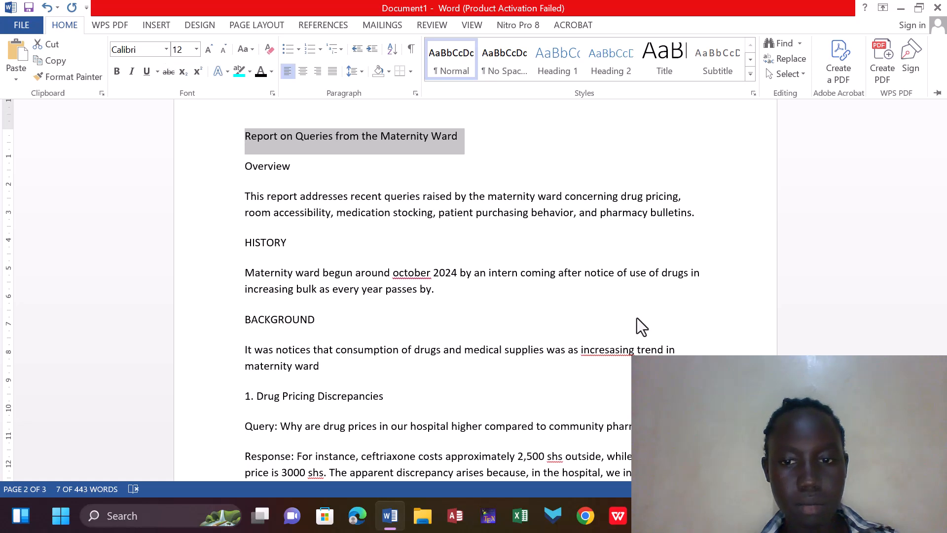
click(763, 340)
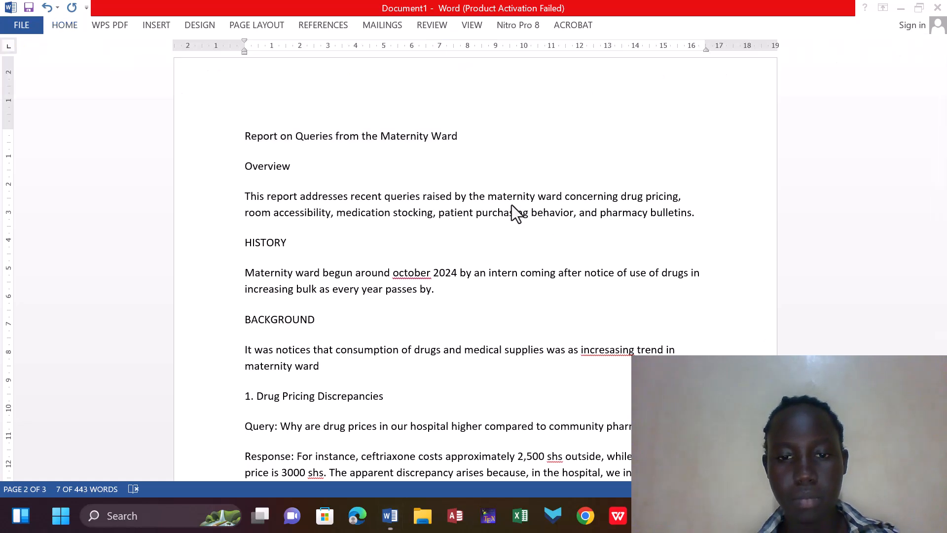
click(69, 21)
click(70, 23)
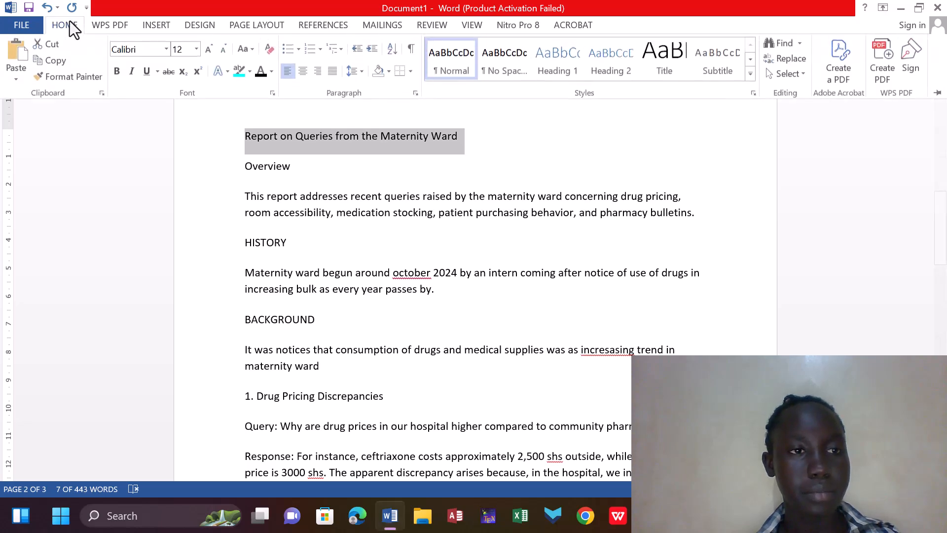
click(117, 72)
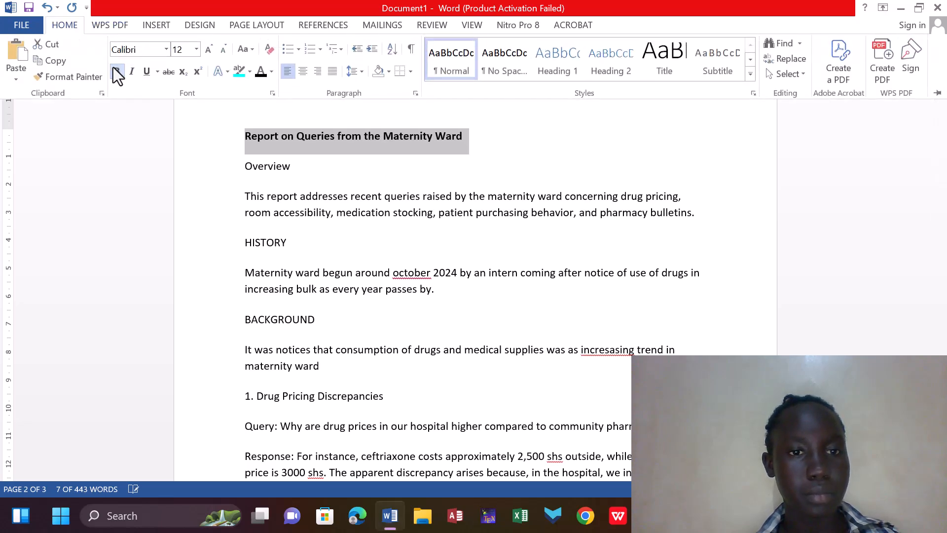
click(166, 50)
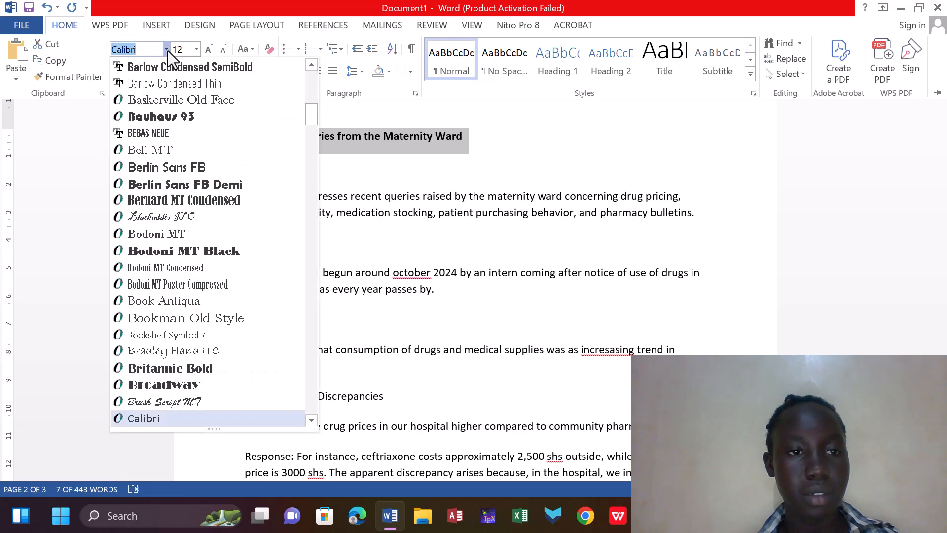
text(Times New R)
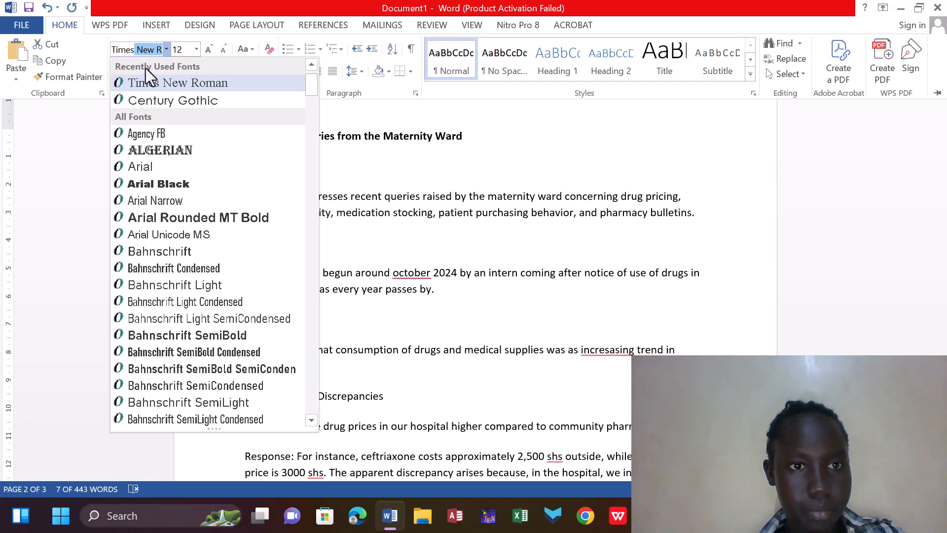
click(171, 84)
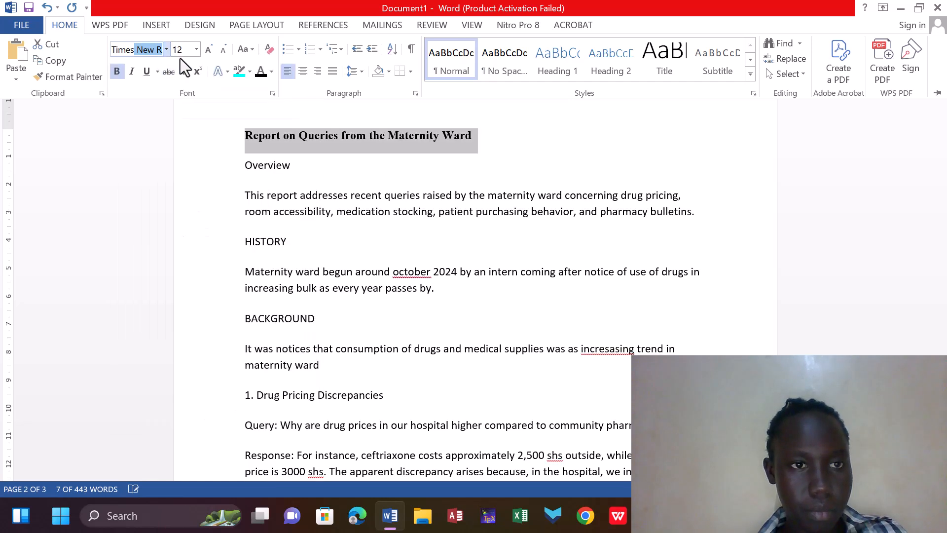
Step: Set the report title to size 16, justified, with 2.0 line spacing
click(197, 49)
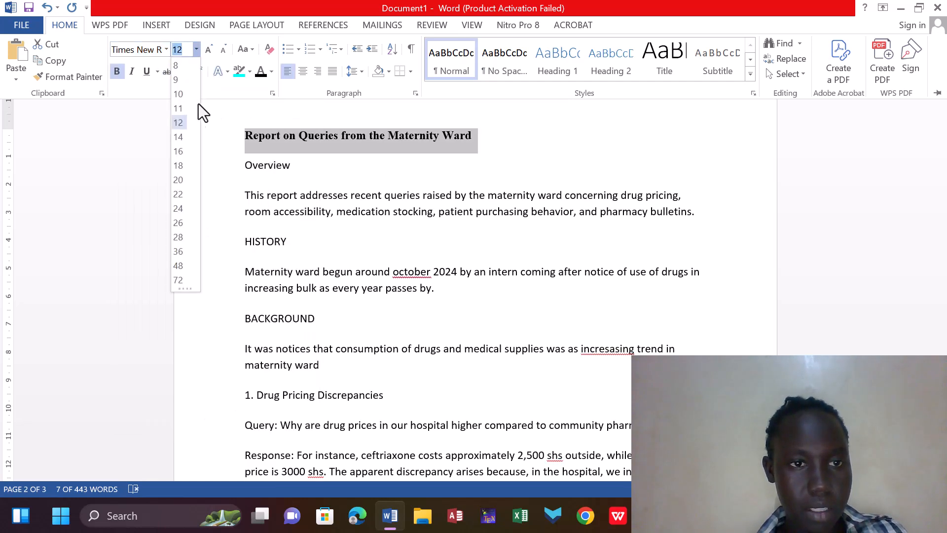
click(176, 152)
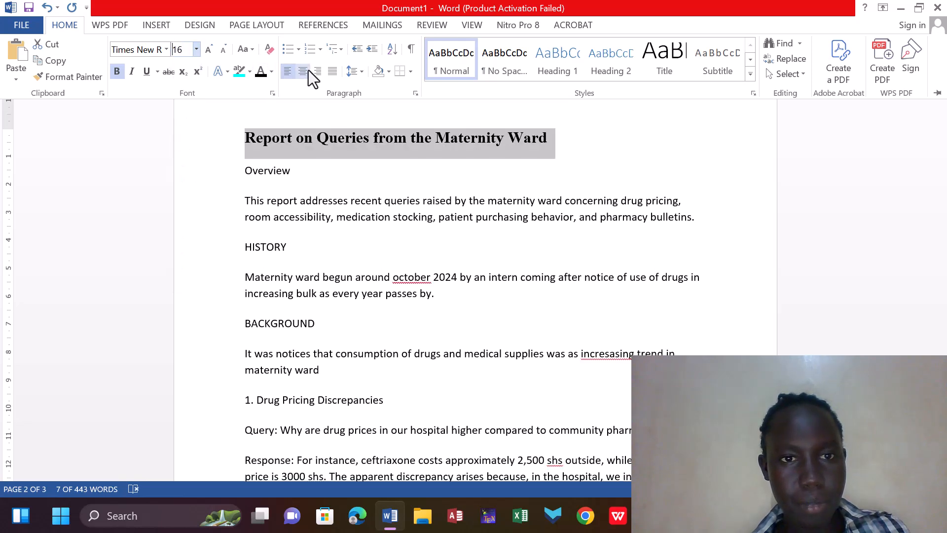
click(334, 71)
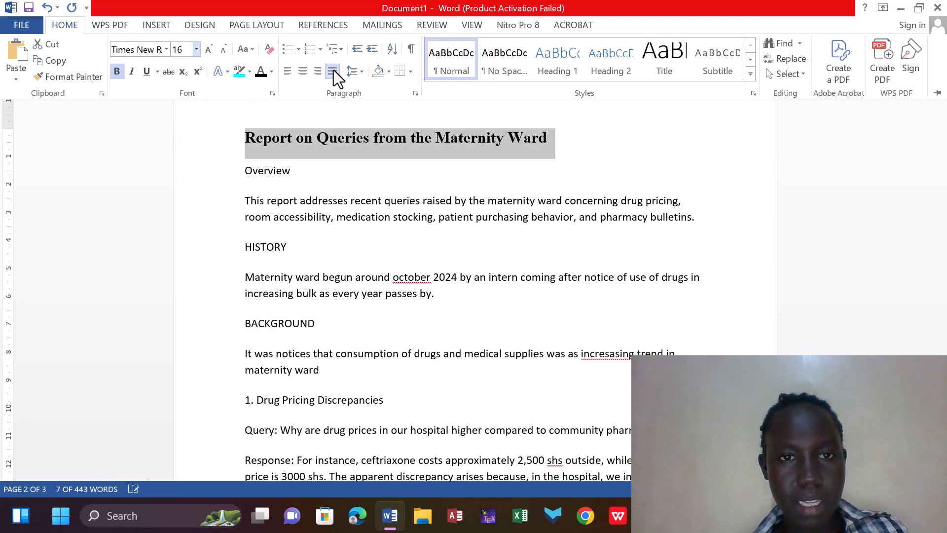
click(362, 73)
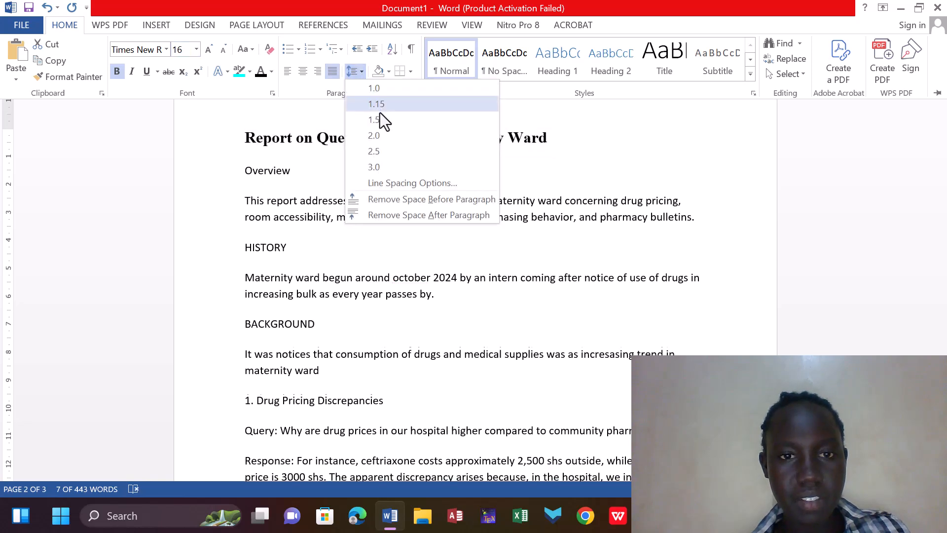
click(375, 136)
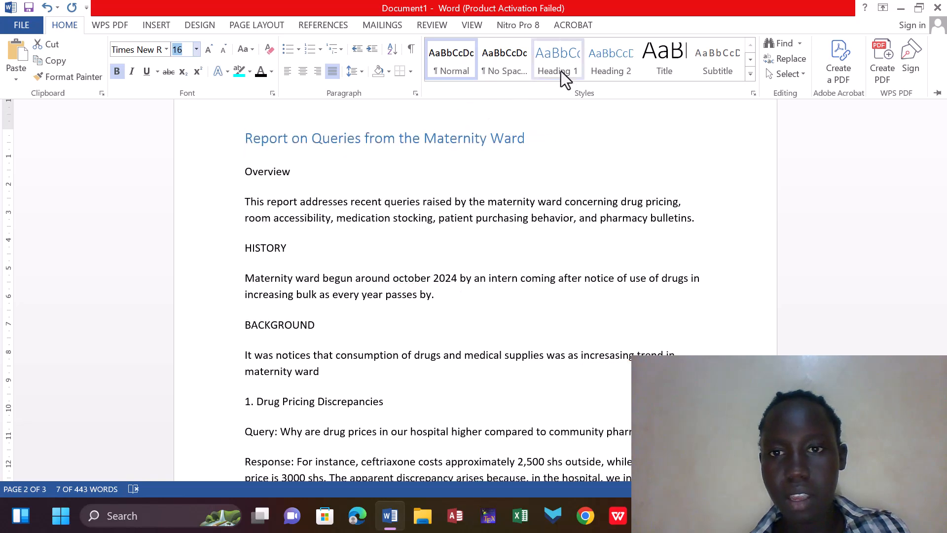
Step: Apply the Heading 1 style to the report title and set its font color to Automatic
click(557, 69)
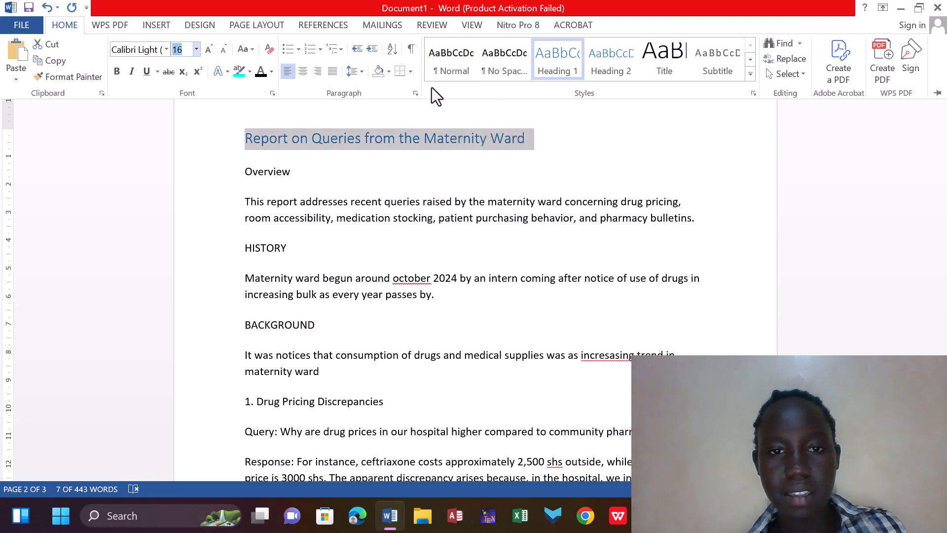
click(272, 72)
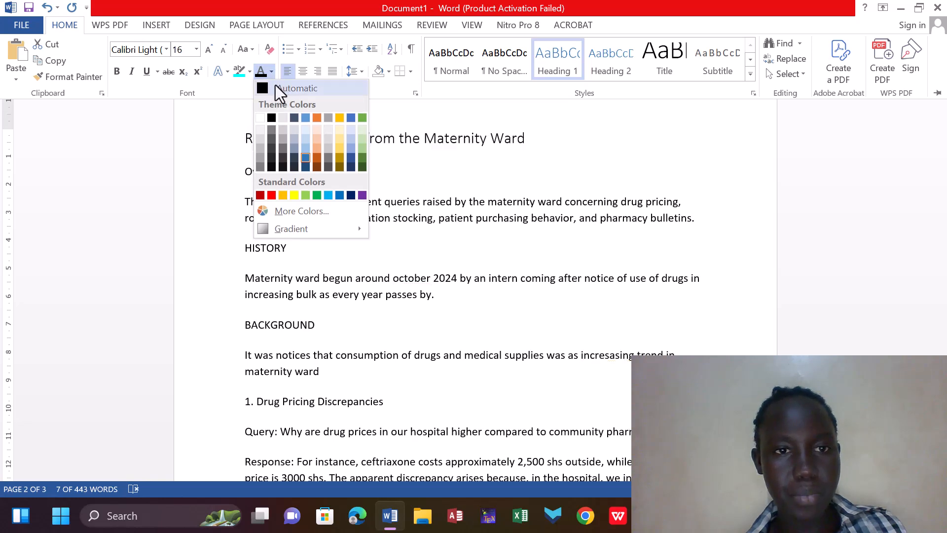
click(276, 86)
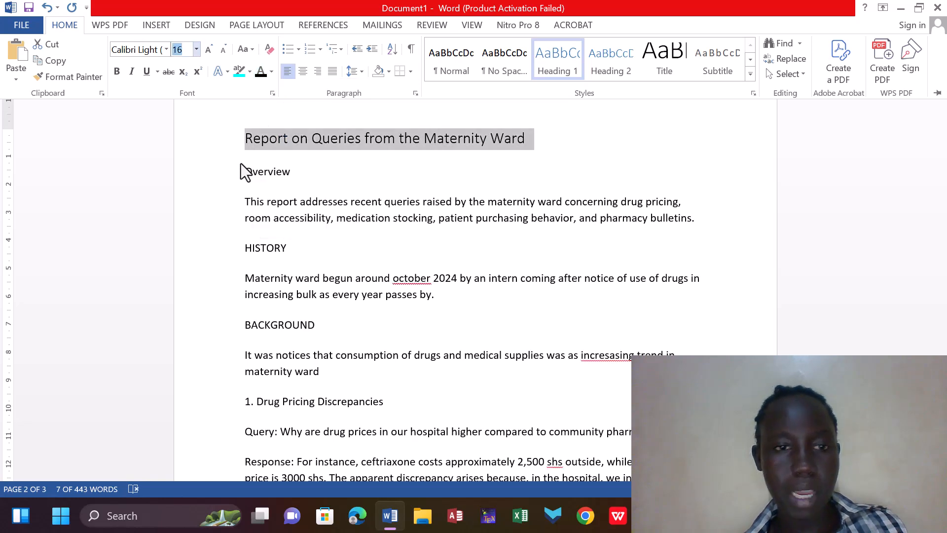
key(ctrl+F1)
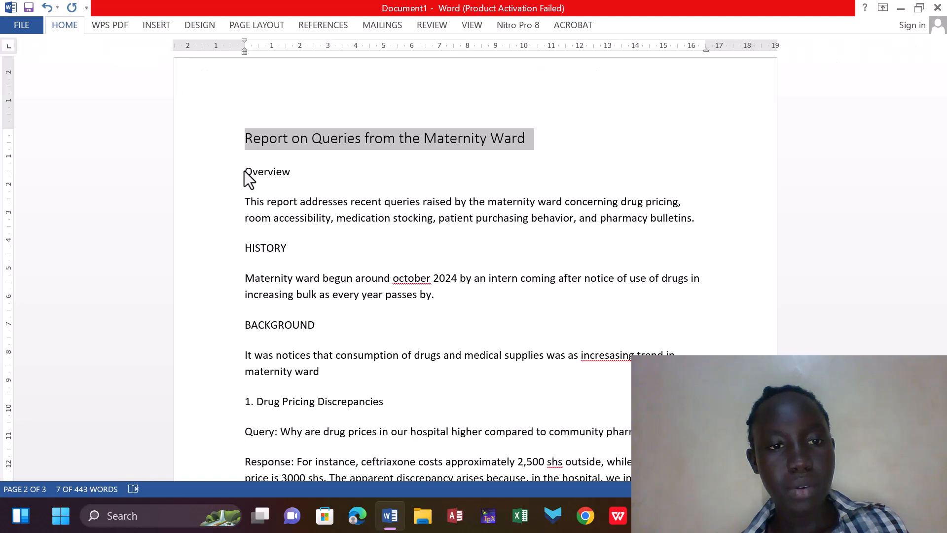
Step: Make the "Overview" heading bold and change its font to Times New Roman
drag(245, 174, 296, 173)
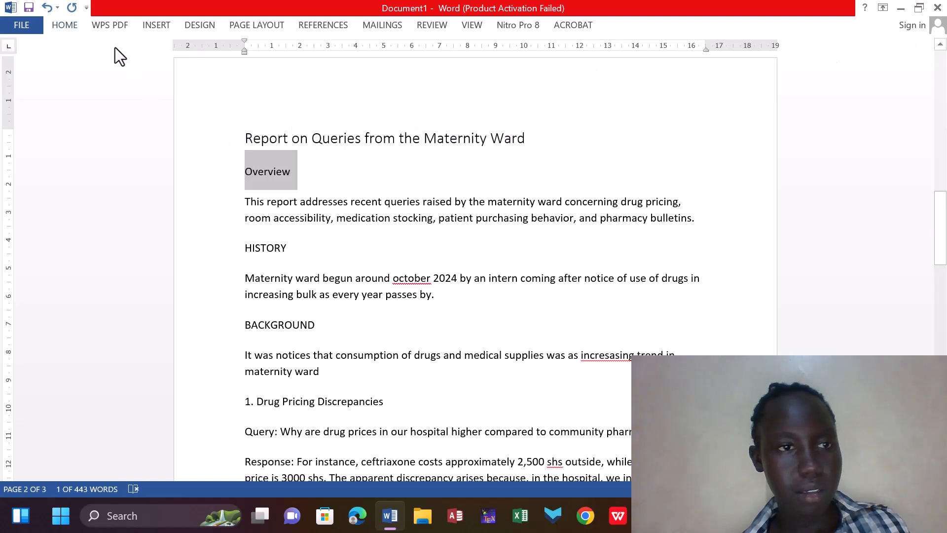
click(70, 25)
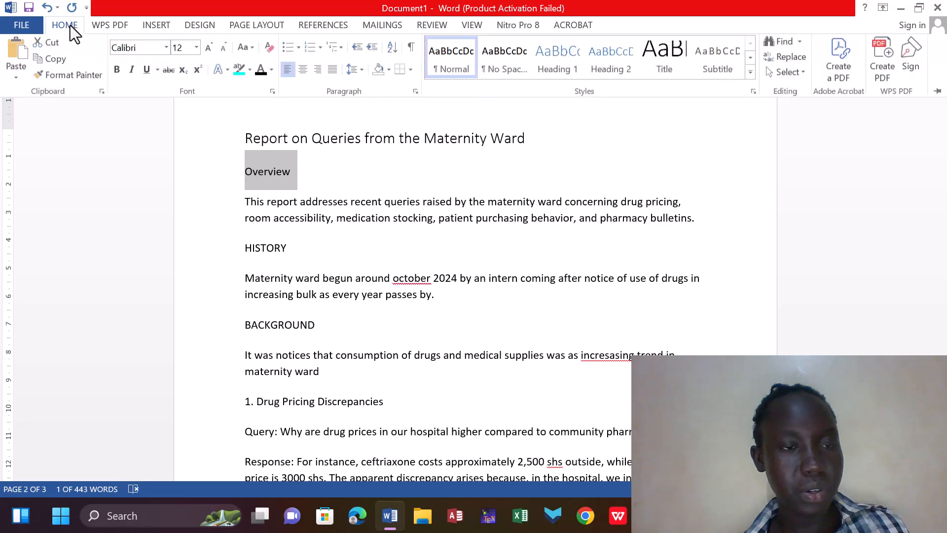
click(117, 71)
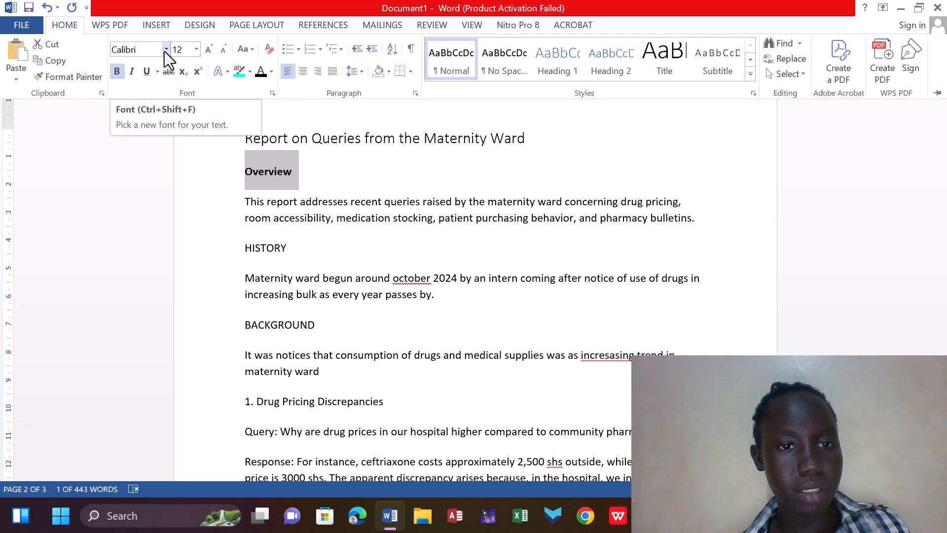
click(165, 51)
text(Times New R)
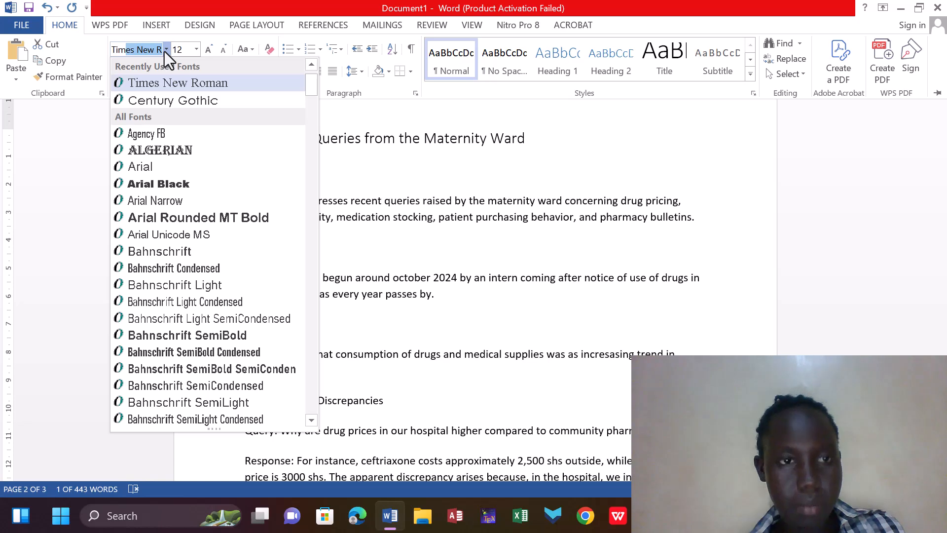
click(200, 87)
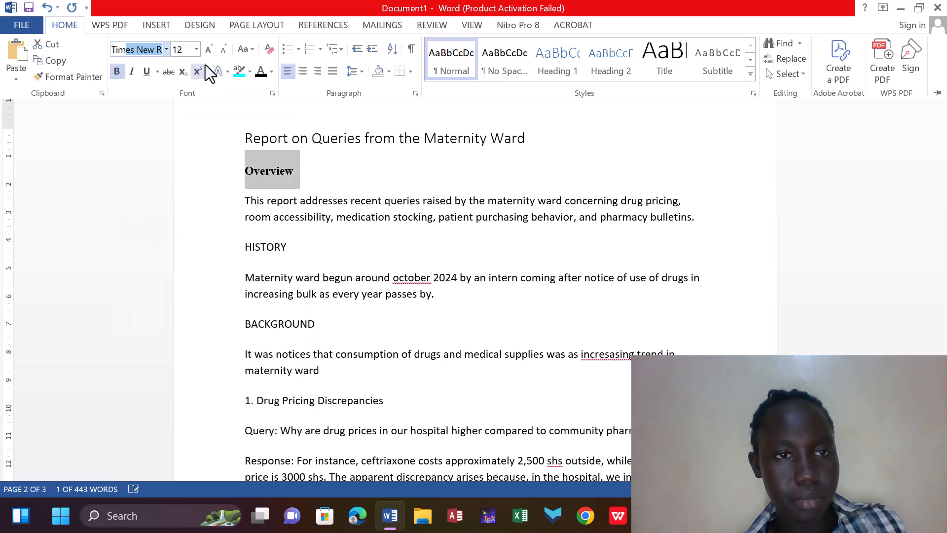
Step: Set the "Overview" heading to size 12, justified, with 2.0 line spacing
click(198, 49)
click(178, 122)
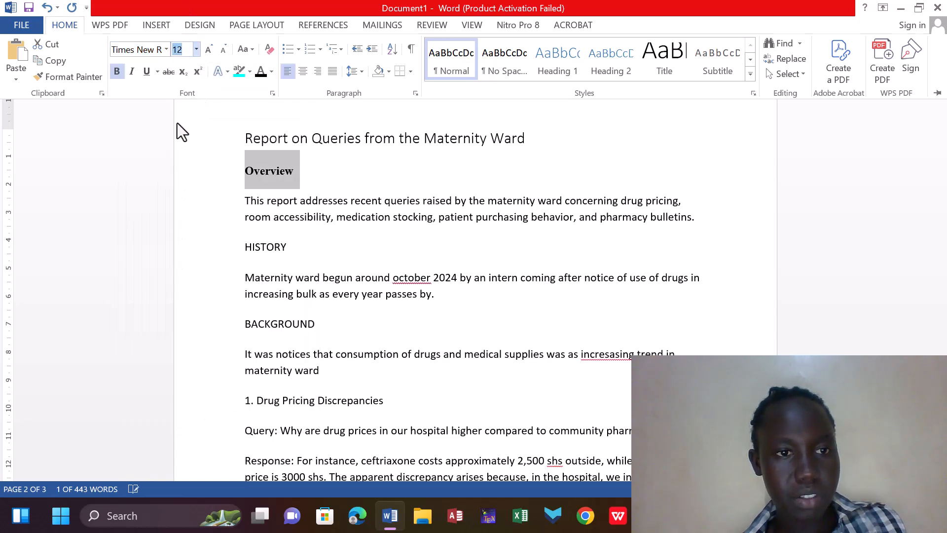
click(63, 23)
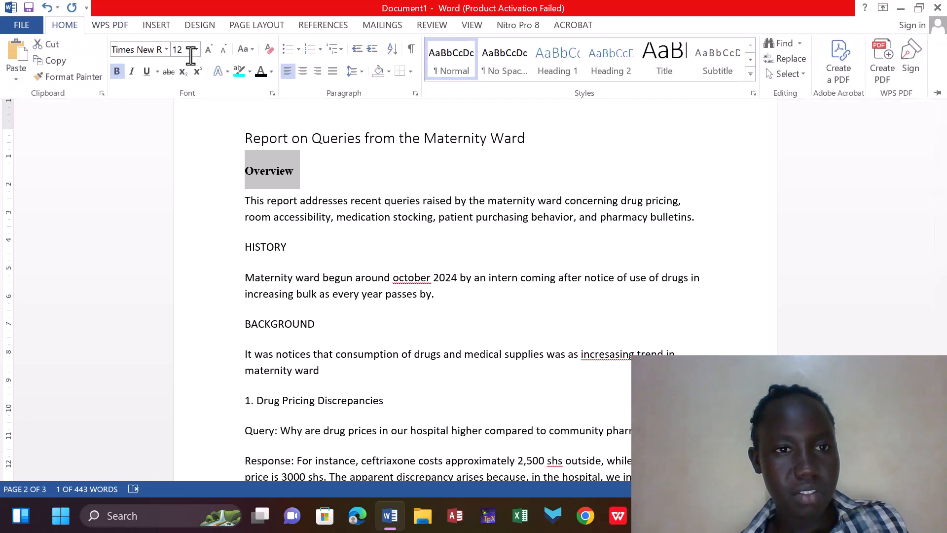
click(336, 72)
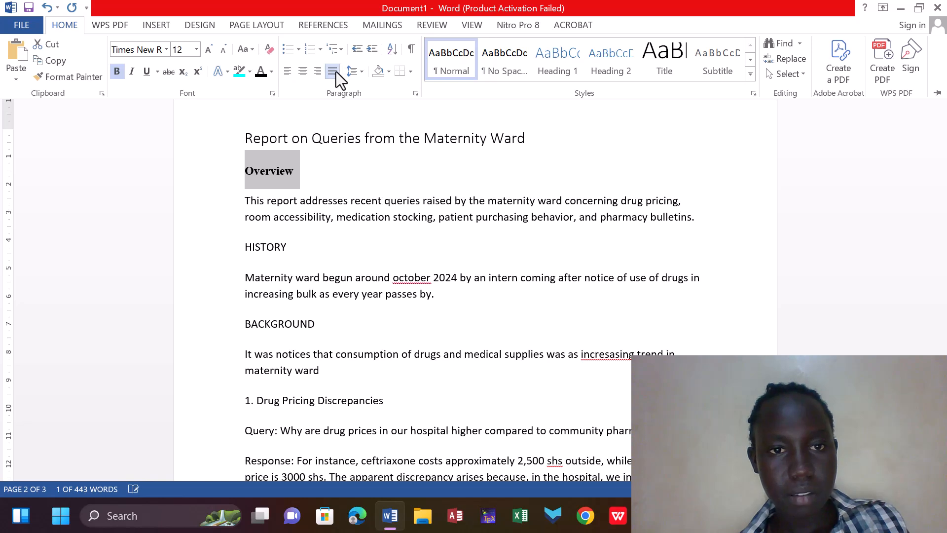
click(361, 72)
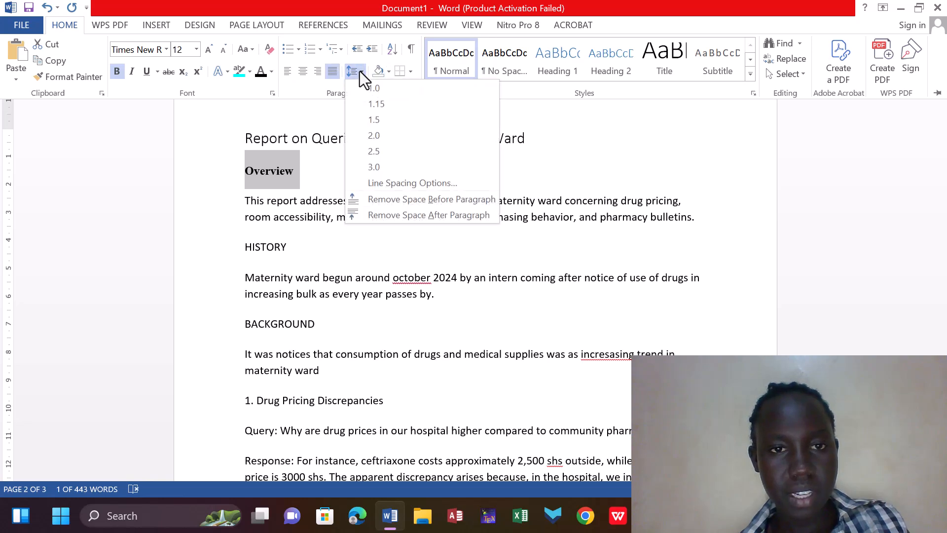
click(373, 137)
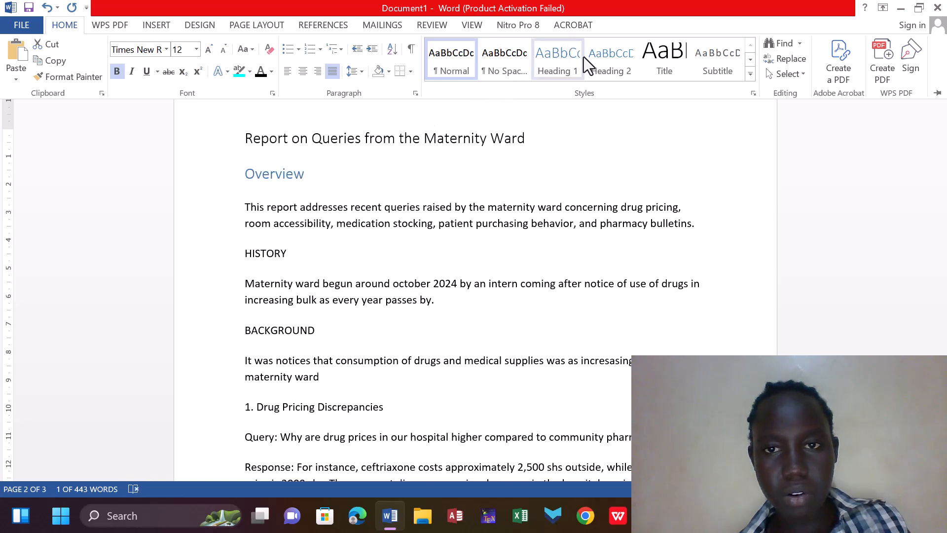
Step: Apply the Heading 2 style to the "Overview" heading and set its font color to Automatic
click(603, 62)
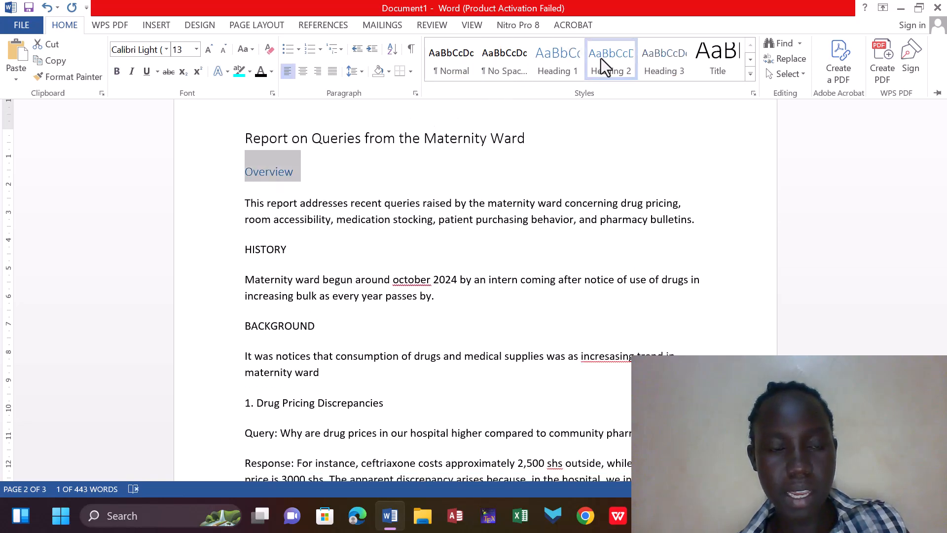
click(271, 73)
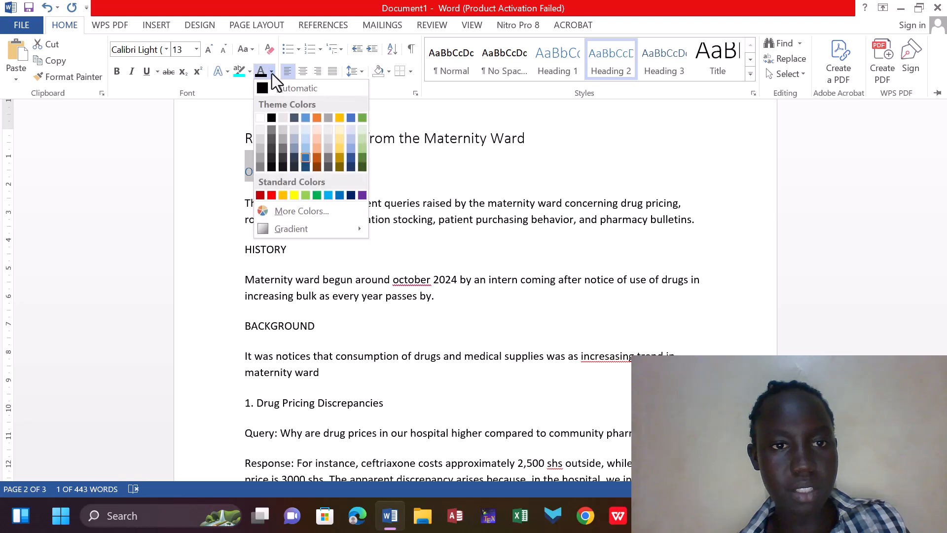
click(300, 88)
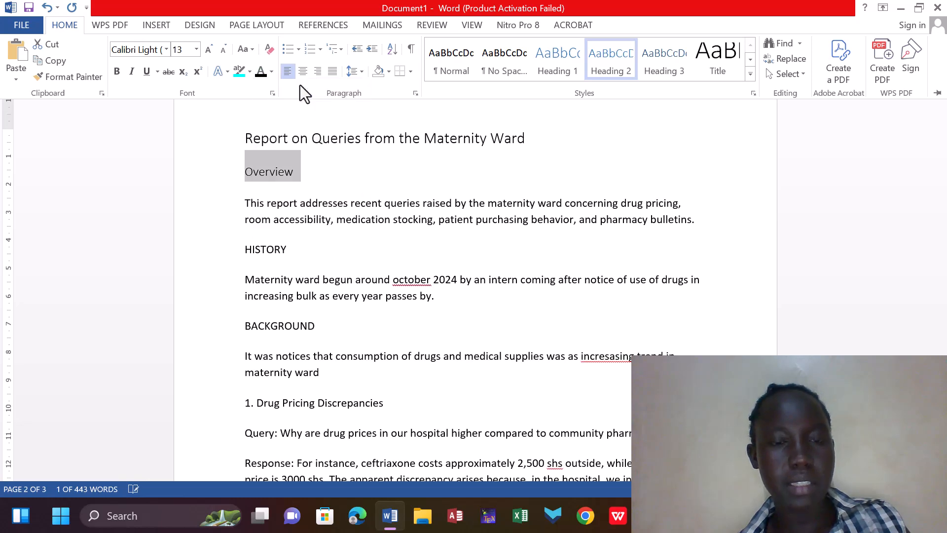
Step: Make the "HISTORY" heading bold and change its font to Times New Roman
key(ctrl+F1)
click(245, 252)
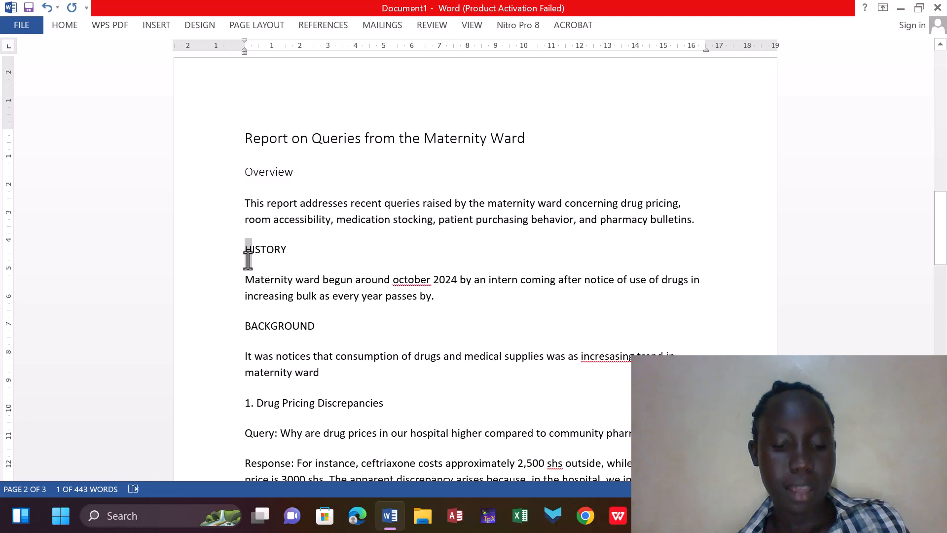
drag(245, 254, 295, 250)
click(66, 25)
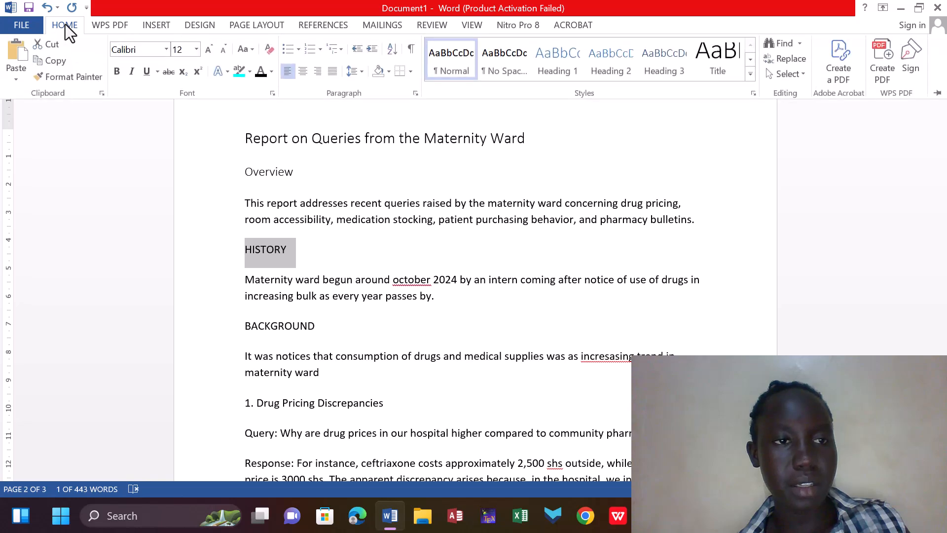
click(117, 72)
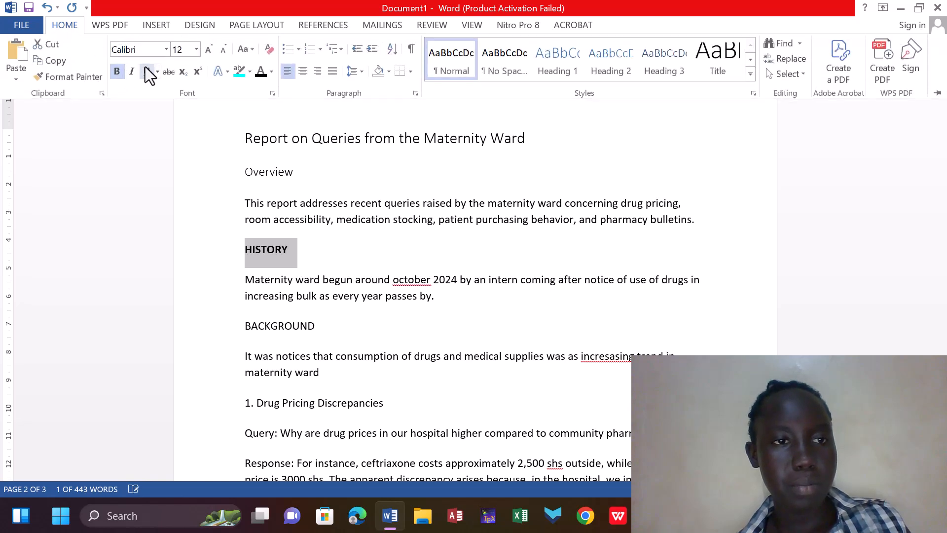
click(166, 49)
text(Times New R)
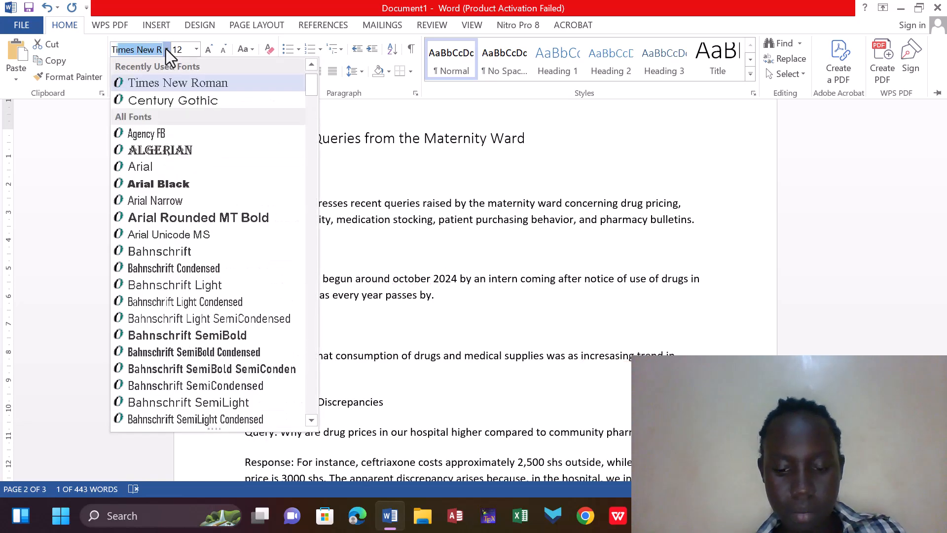
click(214, 80)
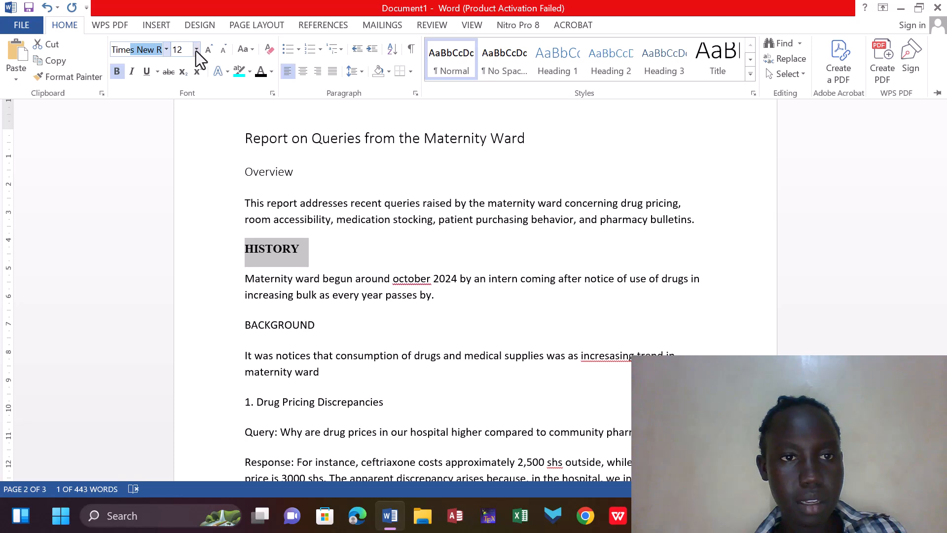
Step: Keep the "HISTORY" heading at size 12, justify it, and set its line spacing to 2.0
click(196, 51)
key(Escape)
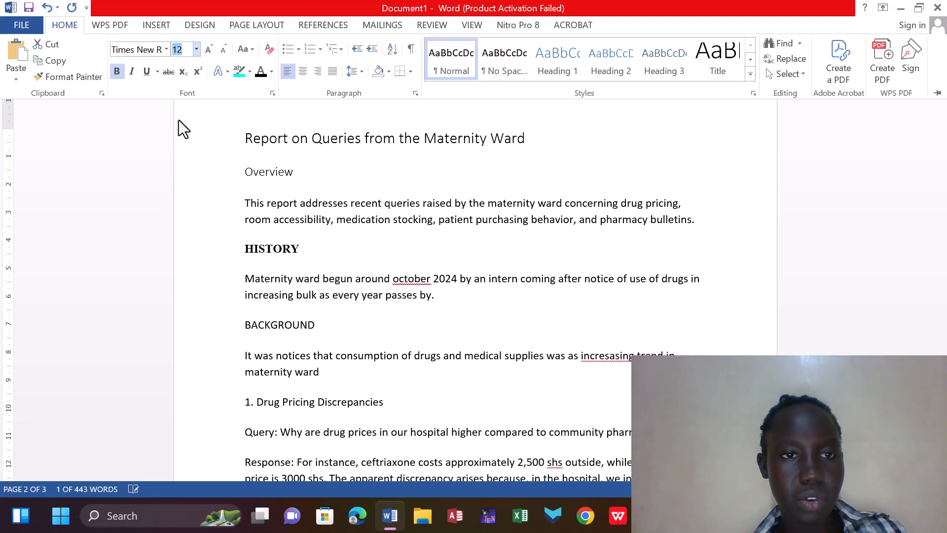
click(332, 73)
click(363, 70)
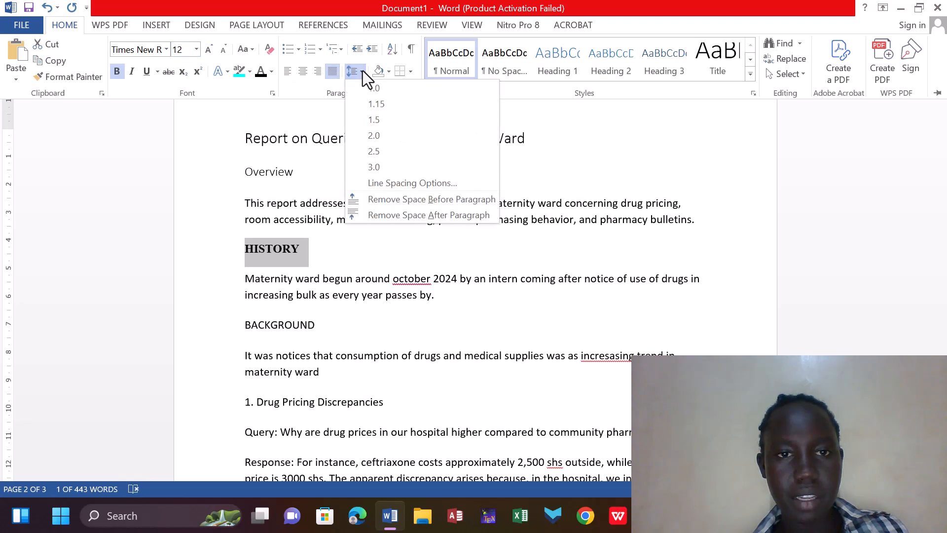
click(374, 133)
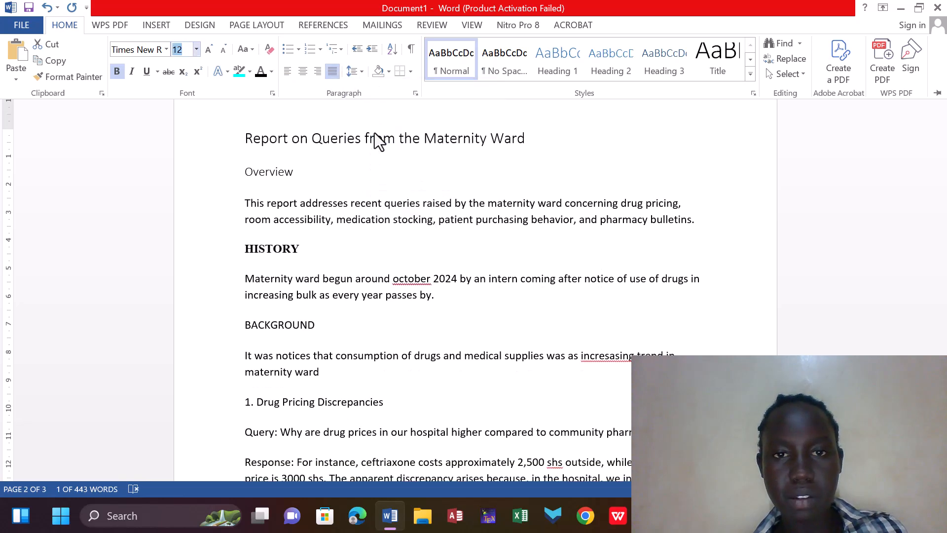
Step: Apply the Heading 2 style to the "HISTORY" heading and set its font color to Automatic
click(611, 62)
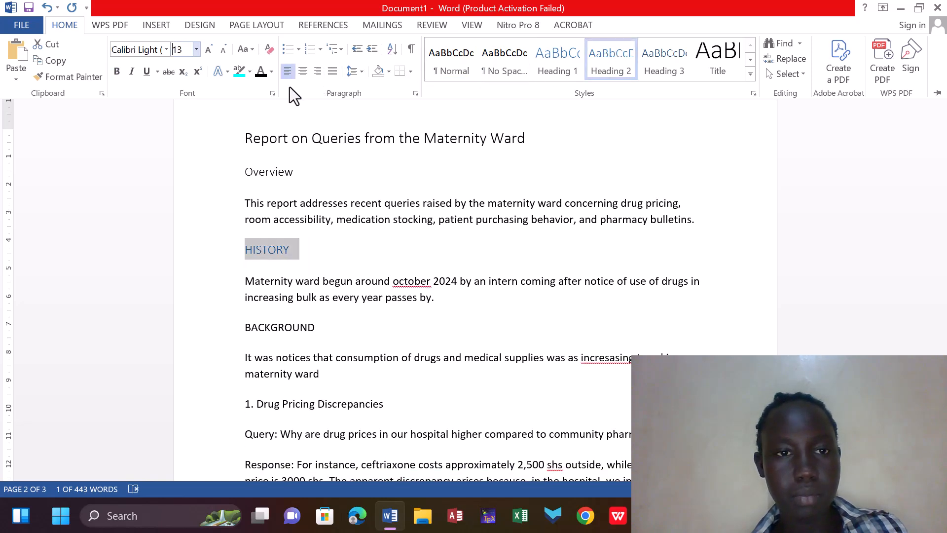
click(271, 73)
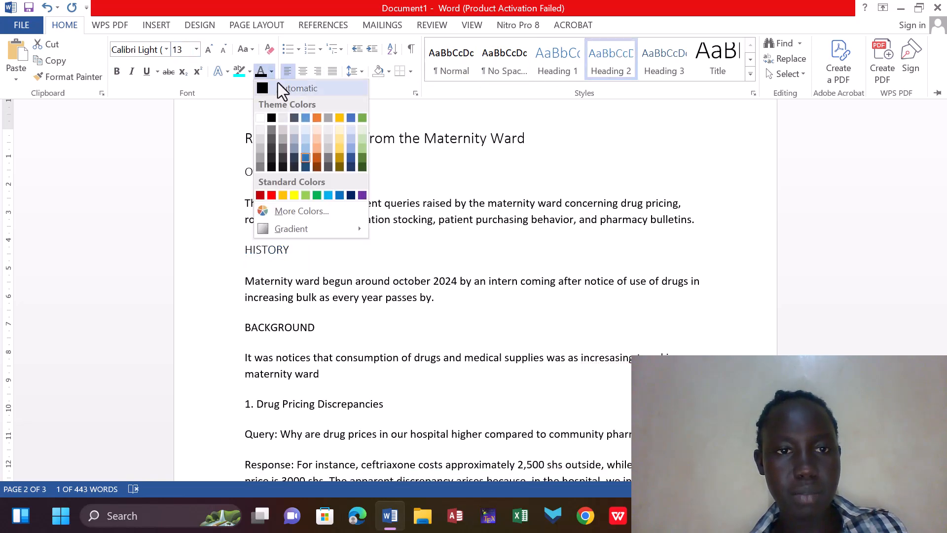
click(282, 86)
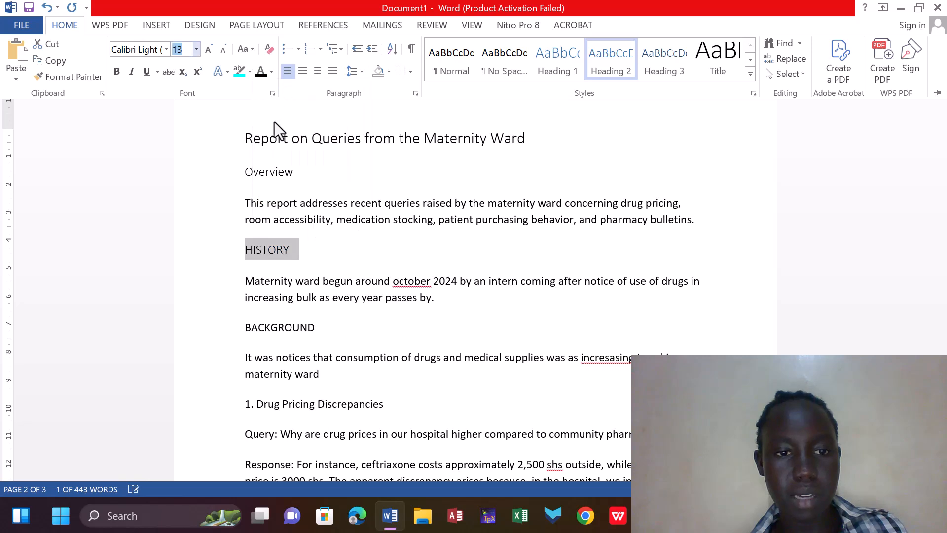
Step: Make the "BACKGROUND" heading bold and change its font to Times New Roman
click(244, 329)
drag(244, 330, 316, 323)
click(64, 20)
click(117, 71)
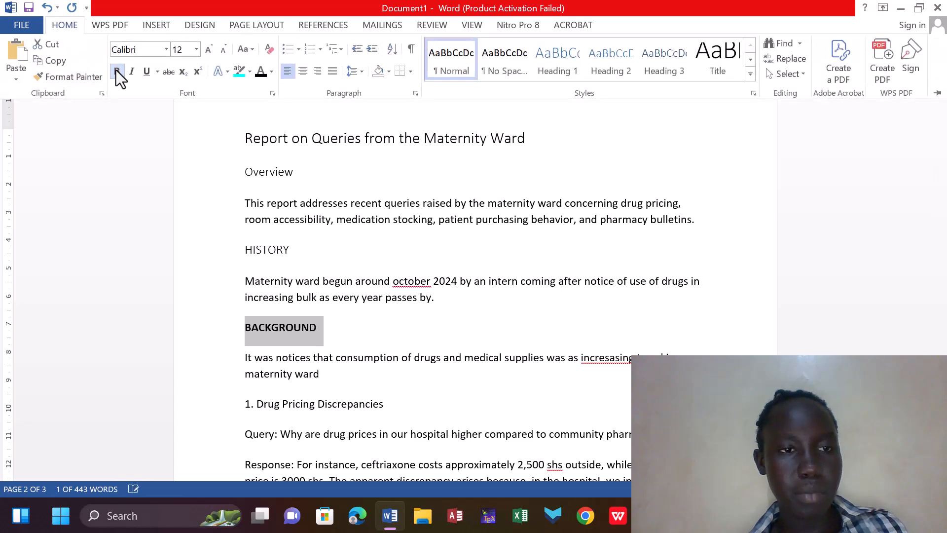
click(167, 49)
text(Times New R)
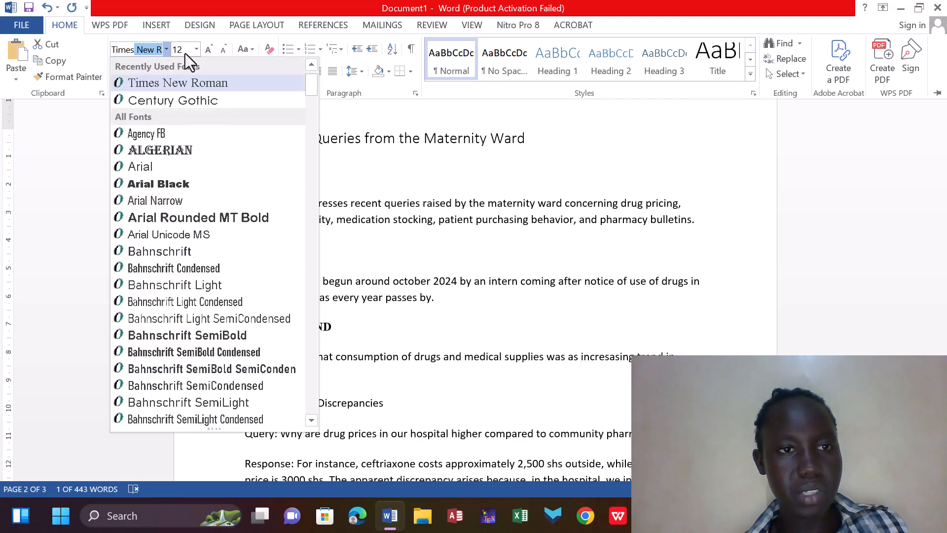
click(193, 83)
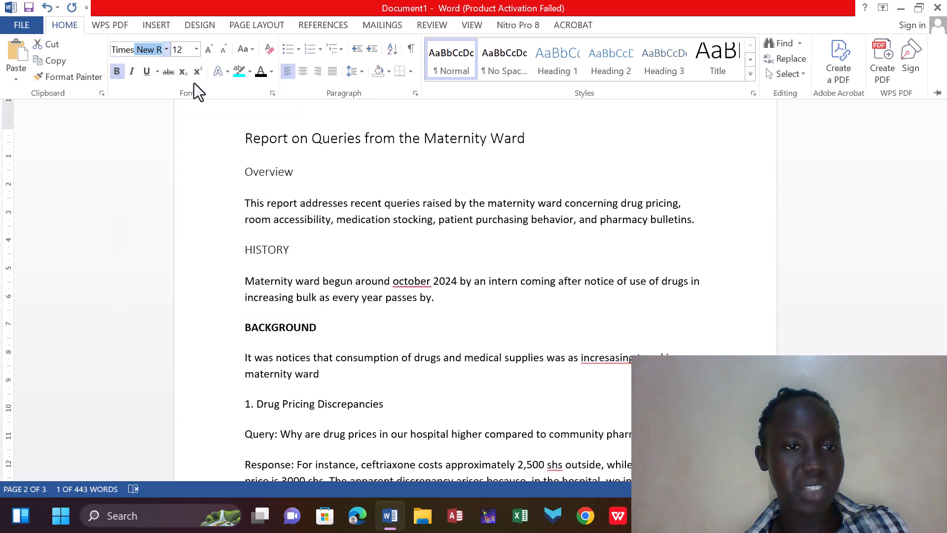
Step: Set the "BACKGROUND" heading to size 12, justified, with 2.0 line spacing
click(196, 50)
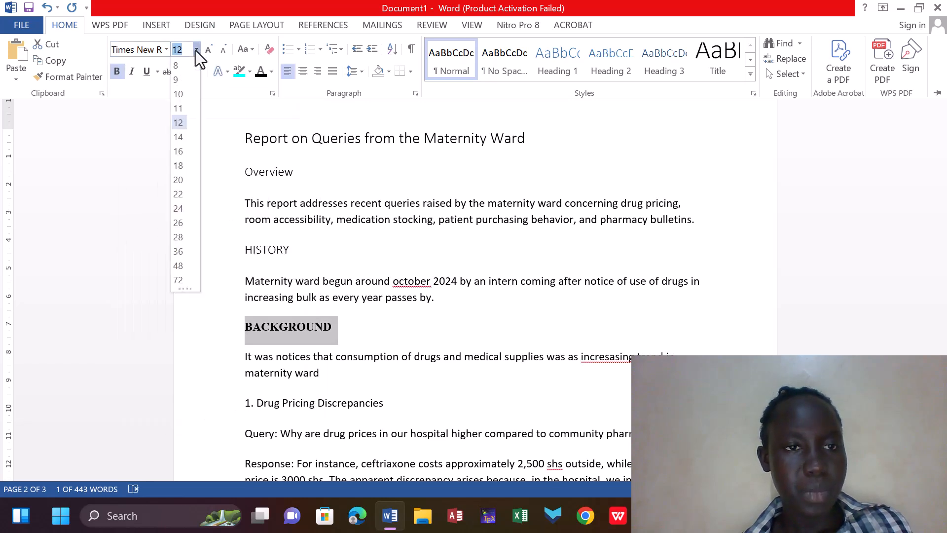
click(182, 121)
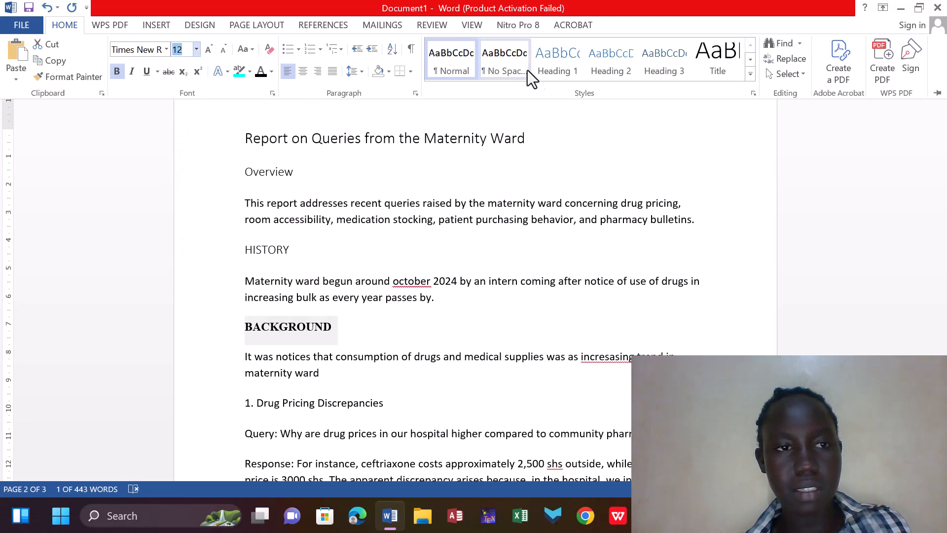
click(334, 71)
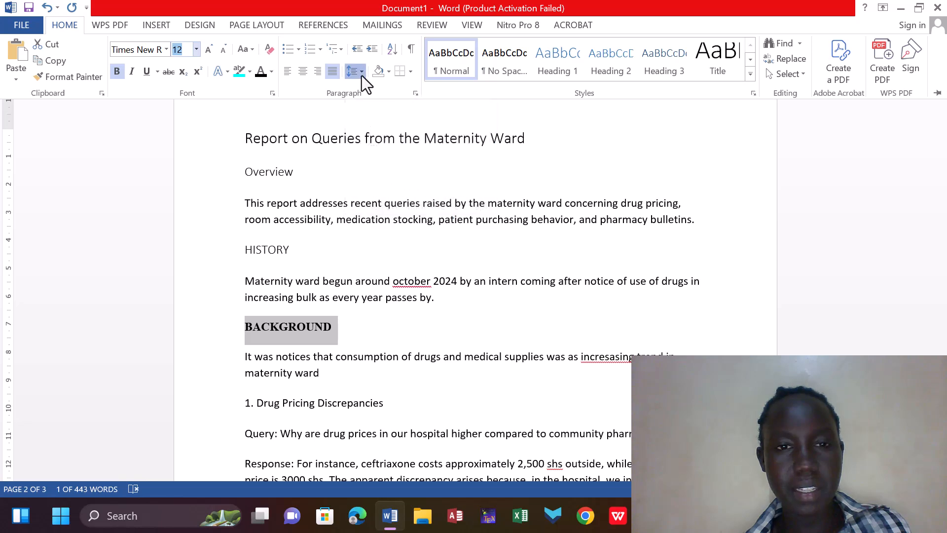
click(362, 75)
click(382, 135)
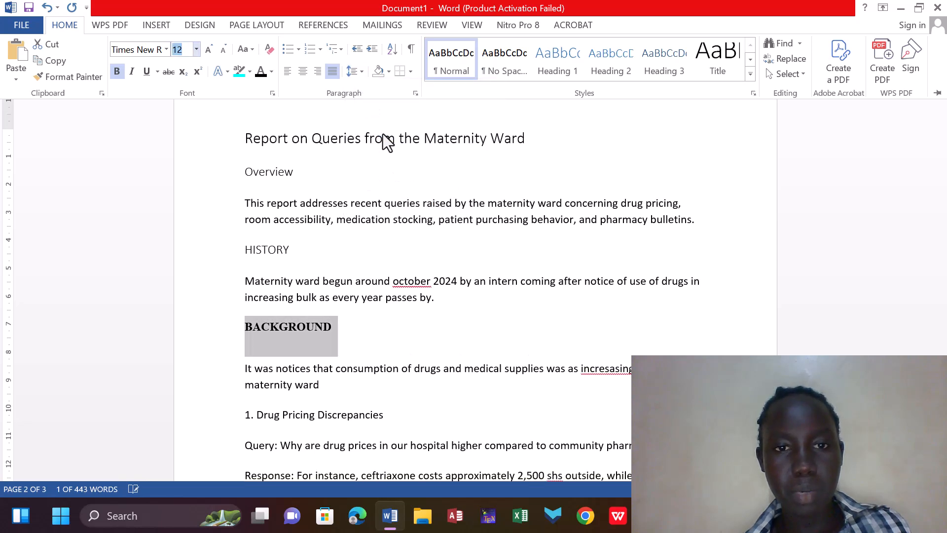
Step: Apply the Heading 2 style to the "BACKGROUND" heading and set its font color to Automatic
click(613, 75)
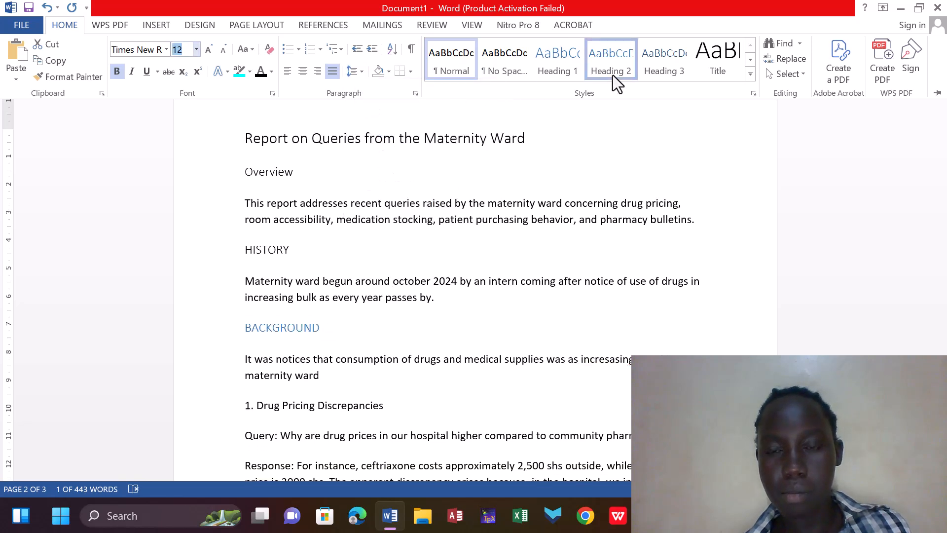
click(767, 351)
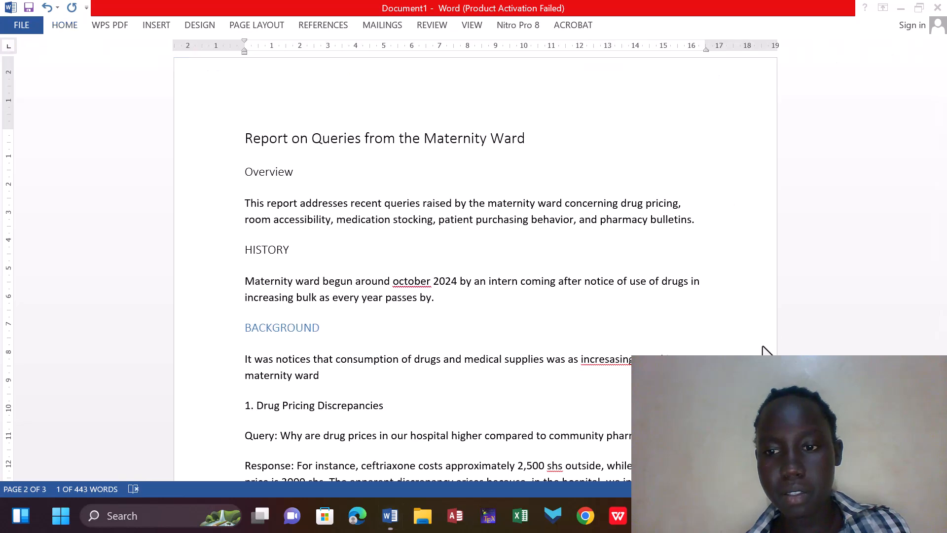
triple_click(248, 331)
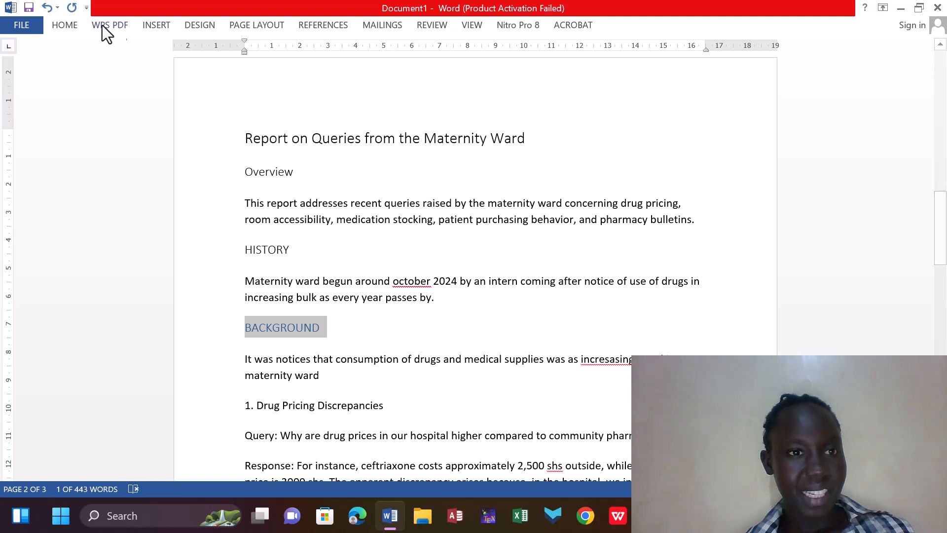
click(61, 28)
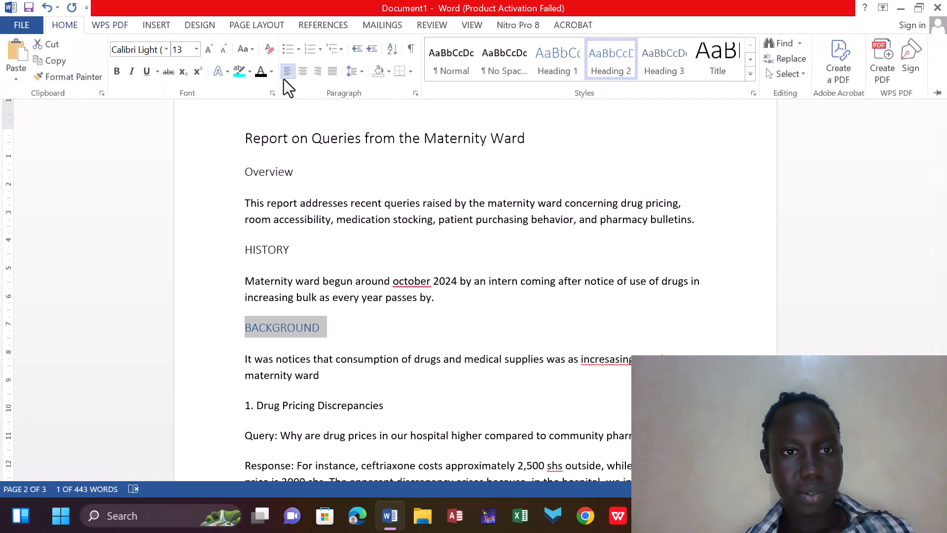
click(271, 74)
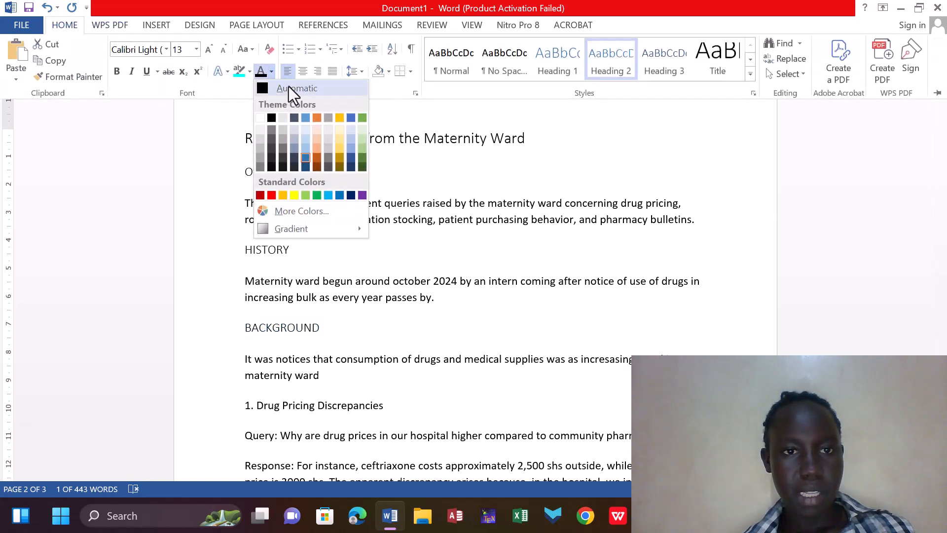
click(289, 87)
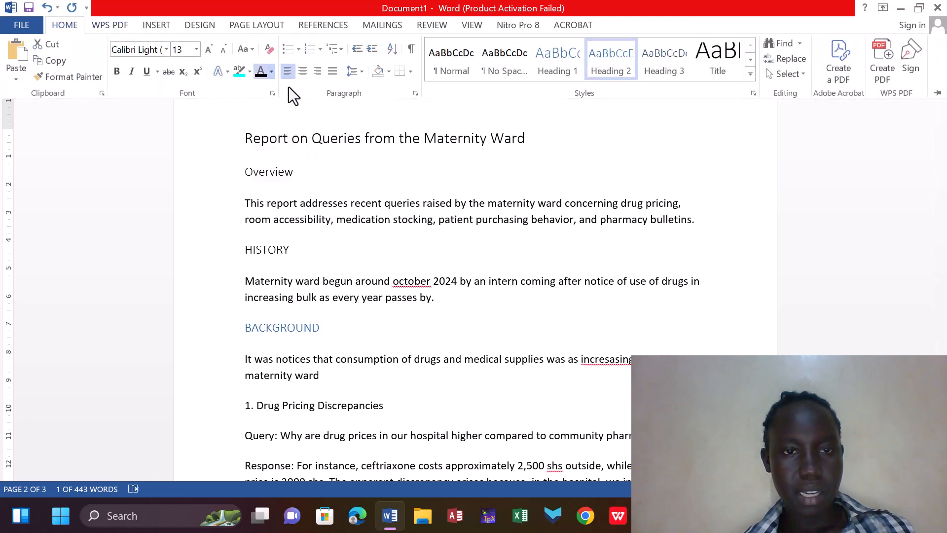
Step: Make the "Drug Pricing Discrepancies" heading bold and change its font to Times New Roman
click(258, 411)
drag(257, 412, 359, 403)
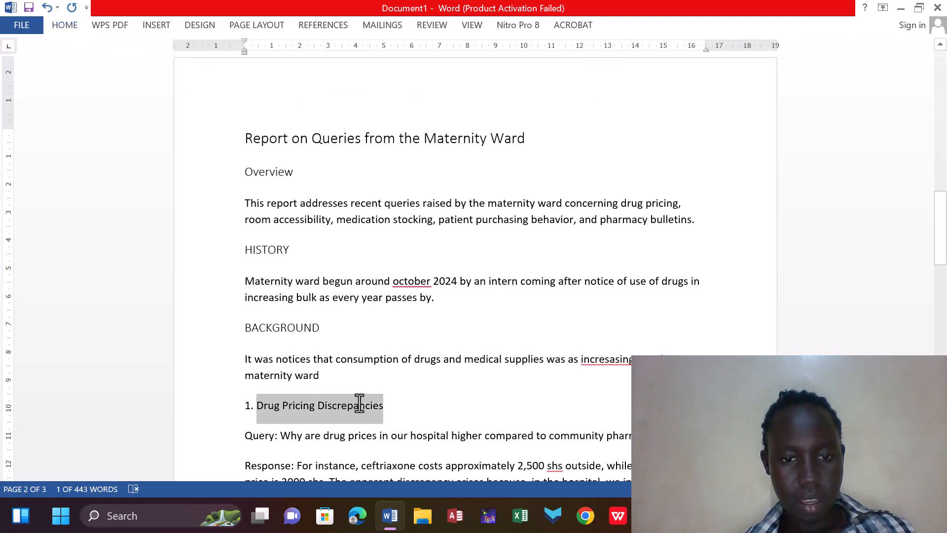
click(62, 25)
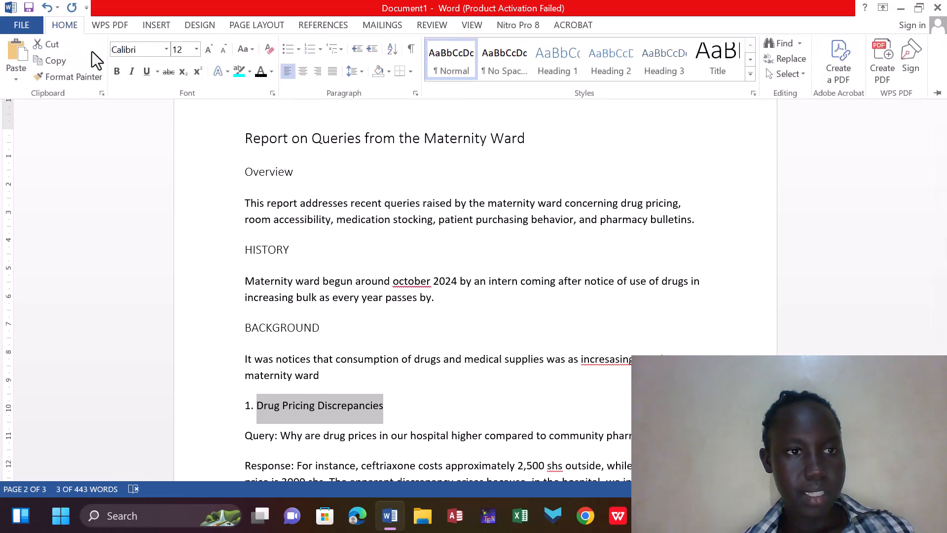
click(117, 71)
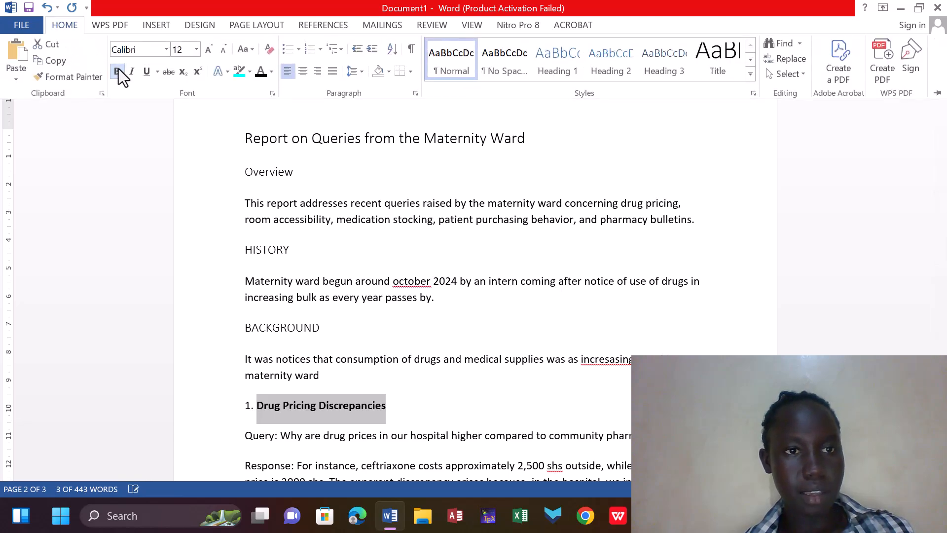
click(167, 52)
text(Times New R)
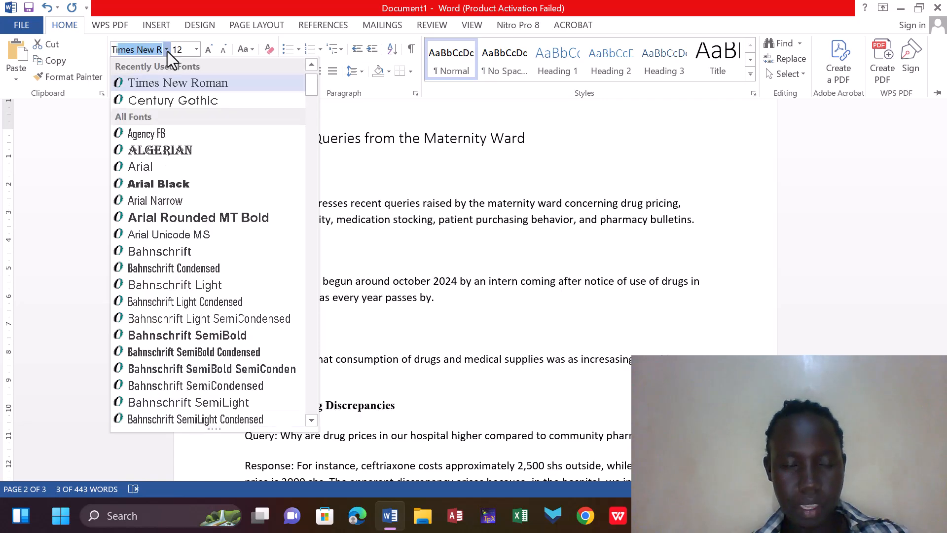
click(183, 81)
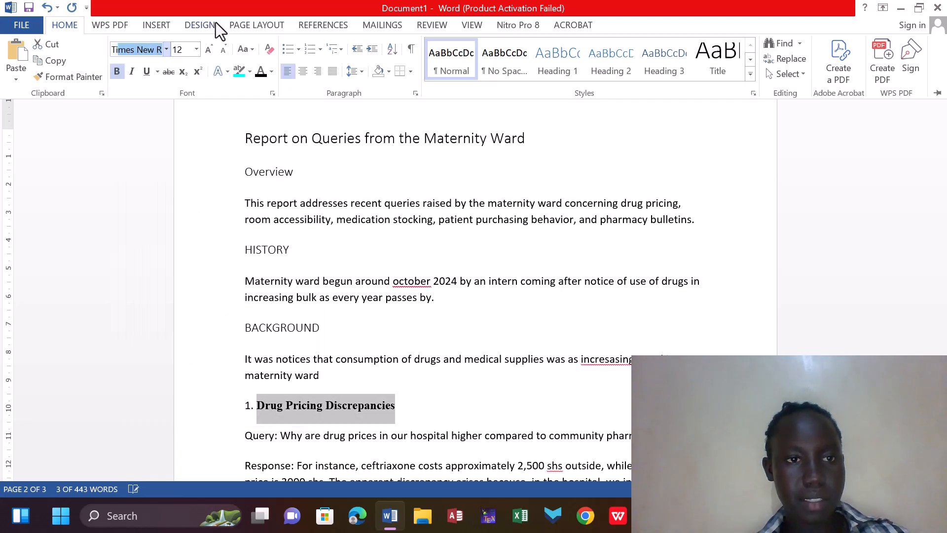
Step: Set the "Drug Pricing Discrepancies" heading to size 12, justified, with 2.0 line spacing
click(197, 52)
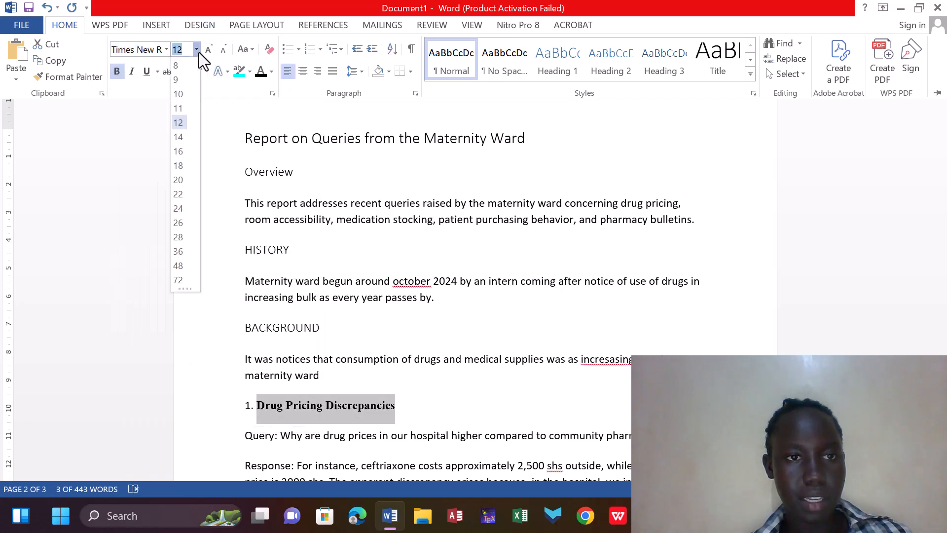
click(183, 123)
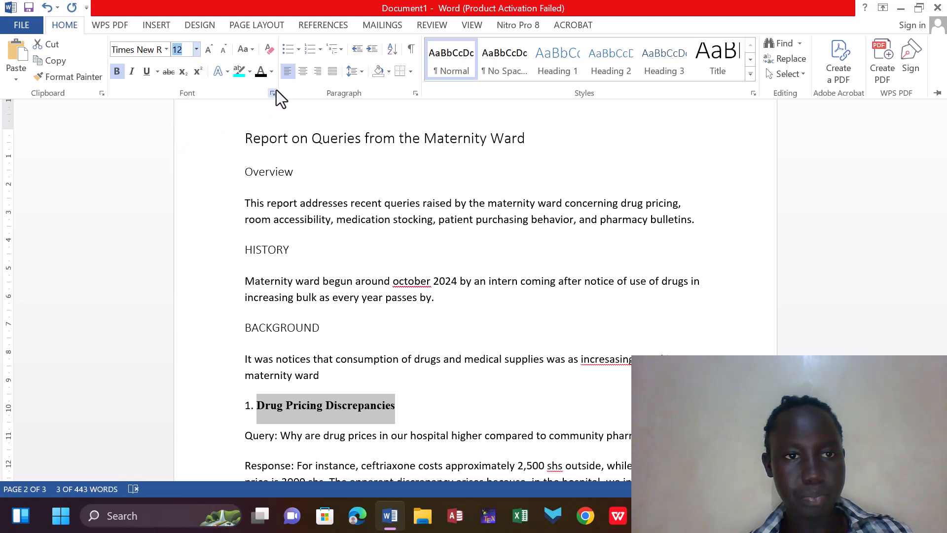
click(331, 75)
click(361, 72)
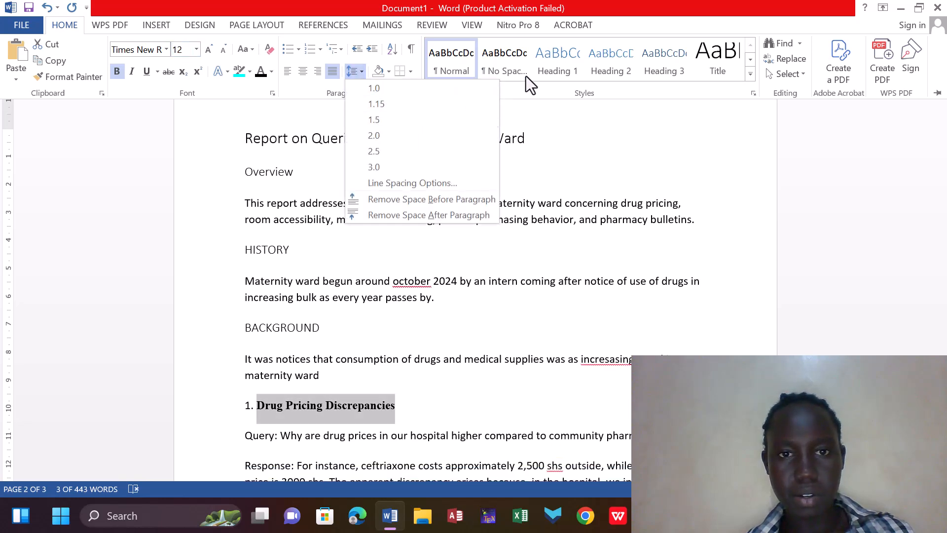
click(378, 131)
key(ctrl+F1)
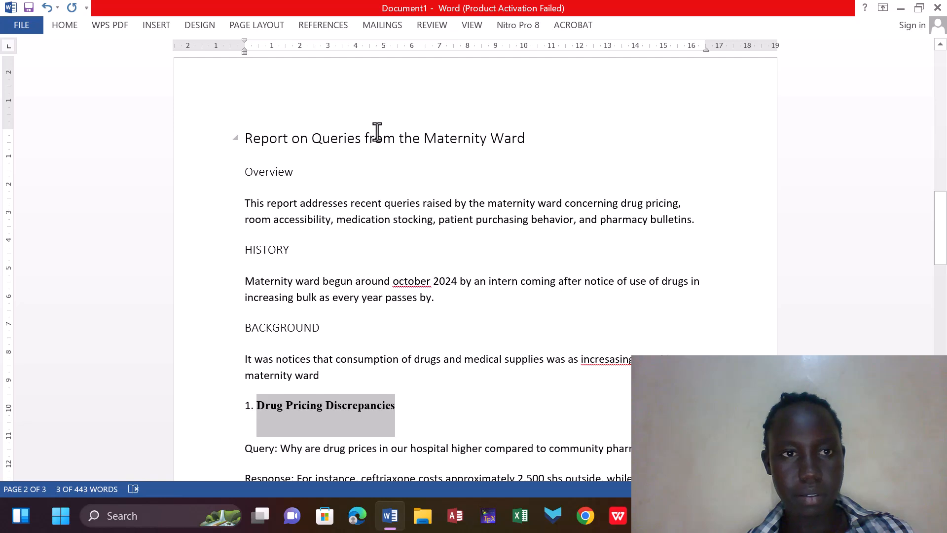
Step: Apply the Heading 3 style to the "Drug Pricing Discrepancies" heading and set its font color to Automatic
click(66, 26)
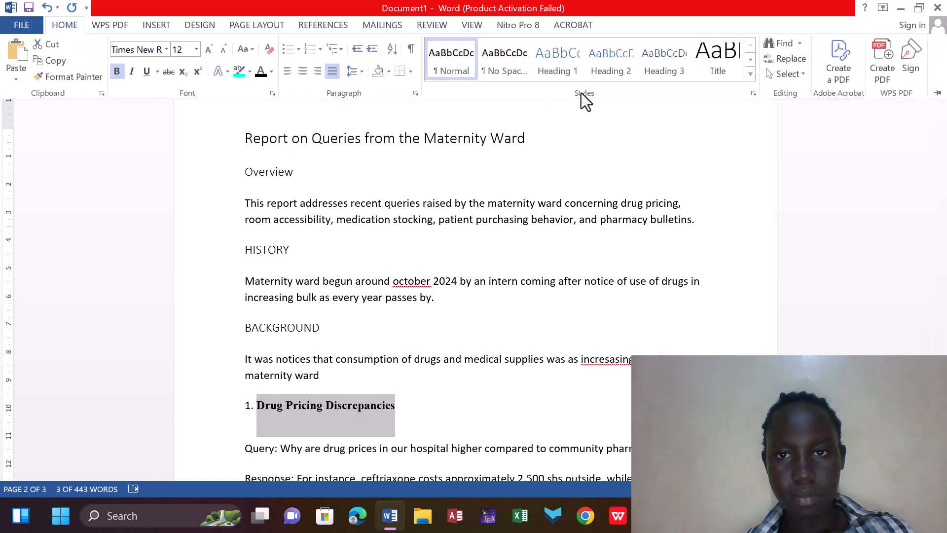
click(643, 64)
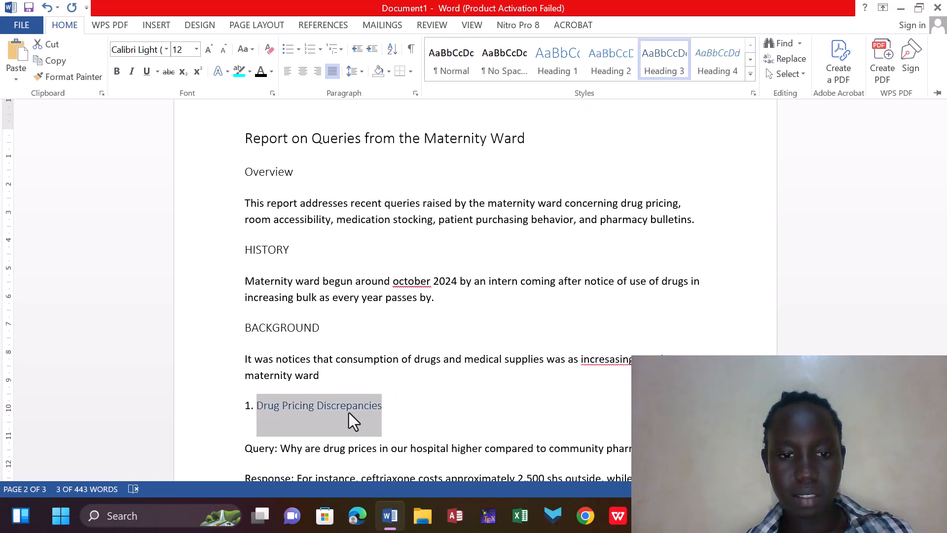
click(271, 69)
click(283, 88)
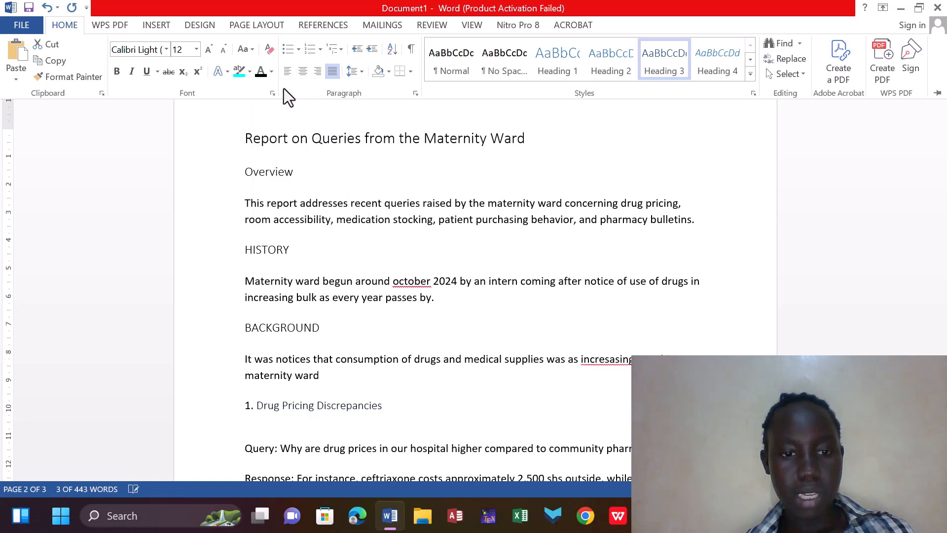
click(426, 402)
click(427, 402)
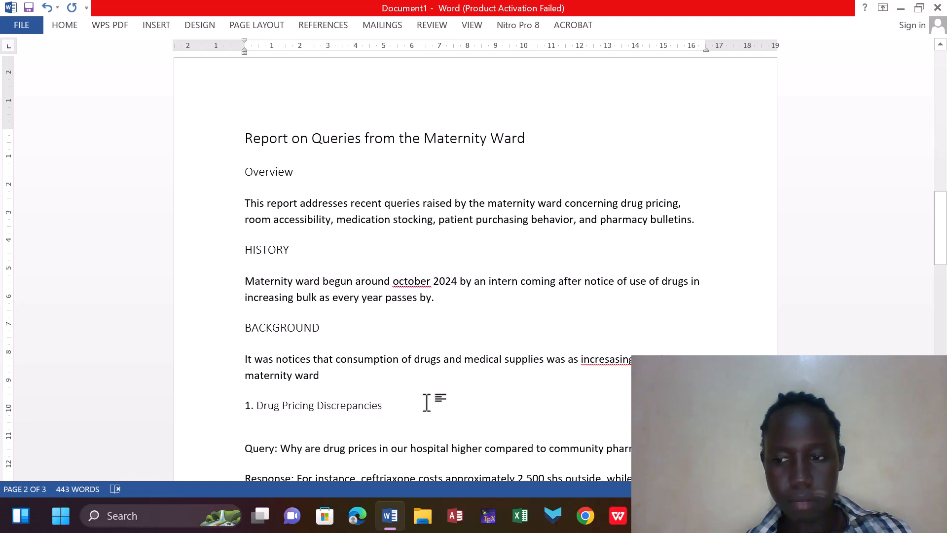
Step: Make the "Accessibility of Room 8" heading bold and change its font to Times New Roman
scroll(474, 267, down, 5)
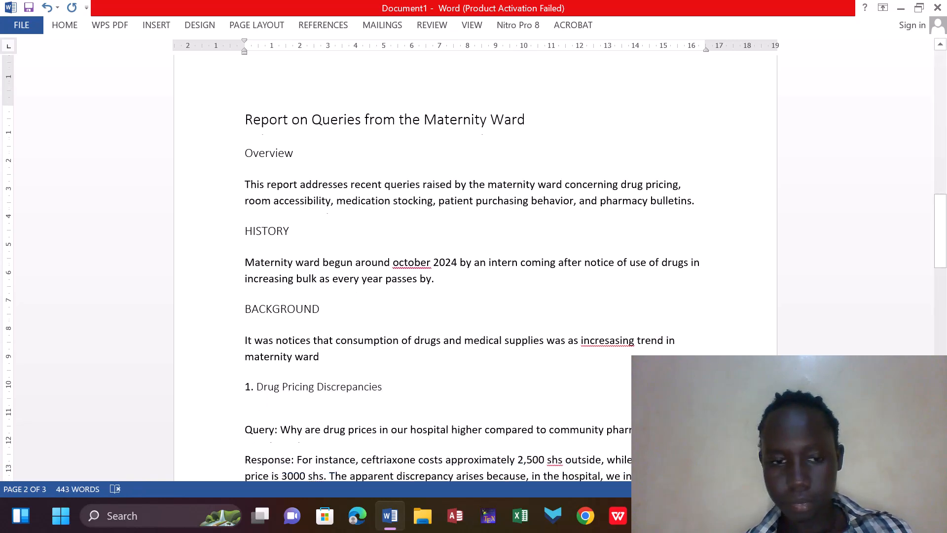
scroll(473, 267, down, 5)
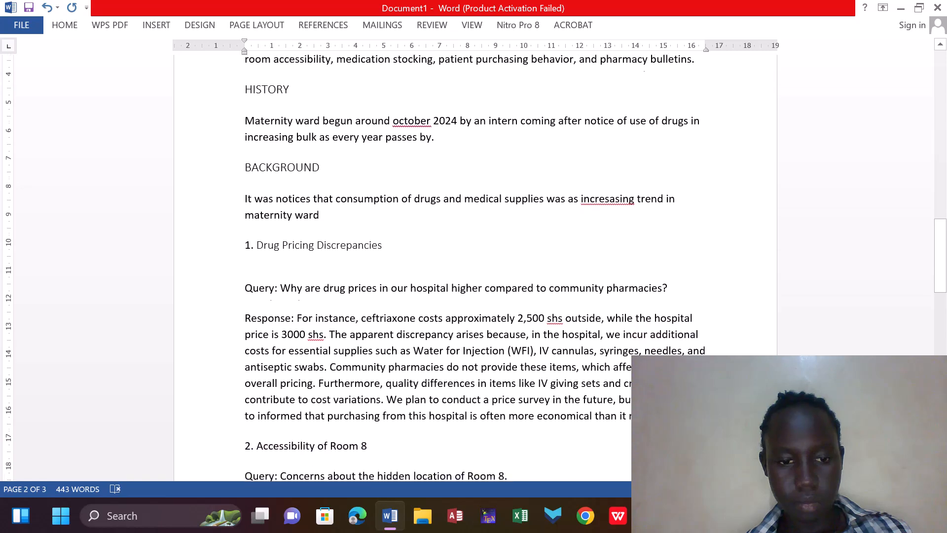
scroll(474, 267, down, 2)
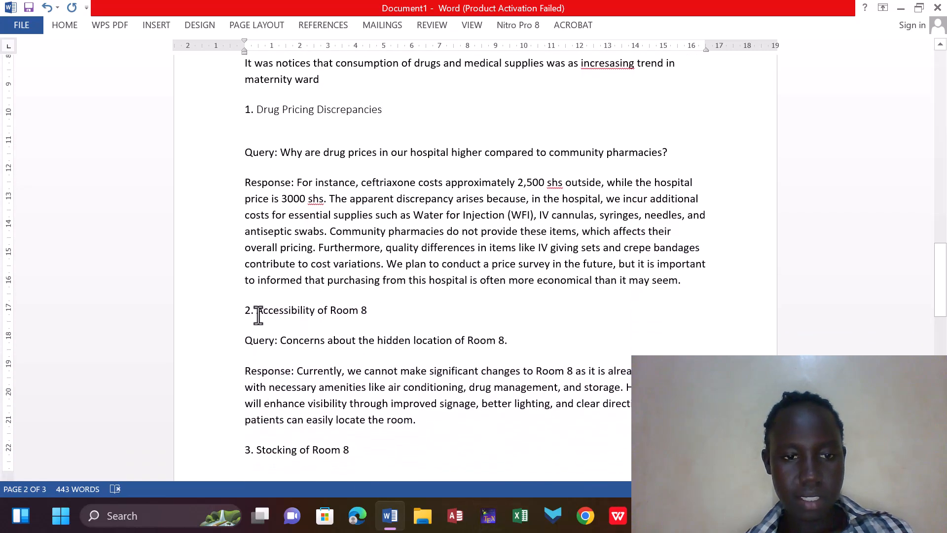
drag(258, 313, 369, 311)
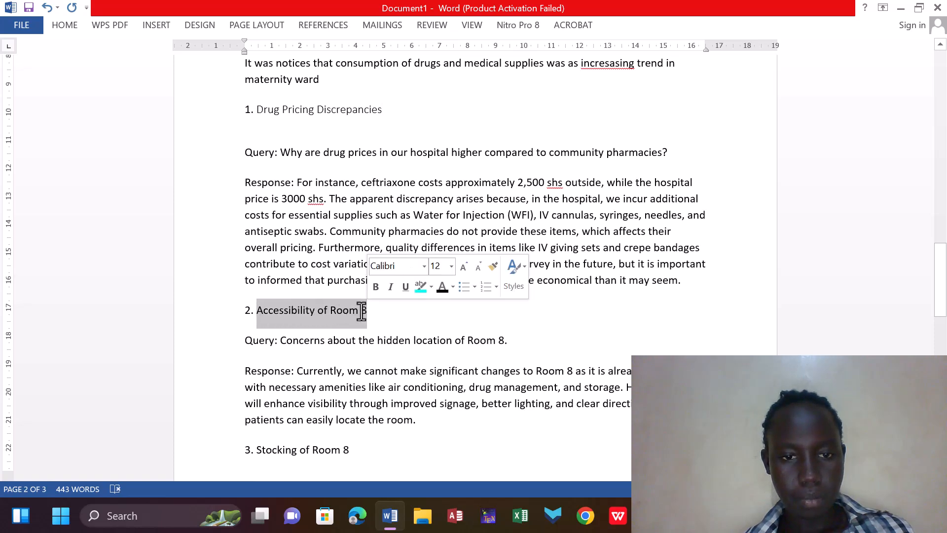
click(63, 24)
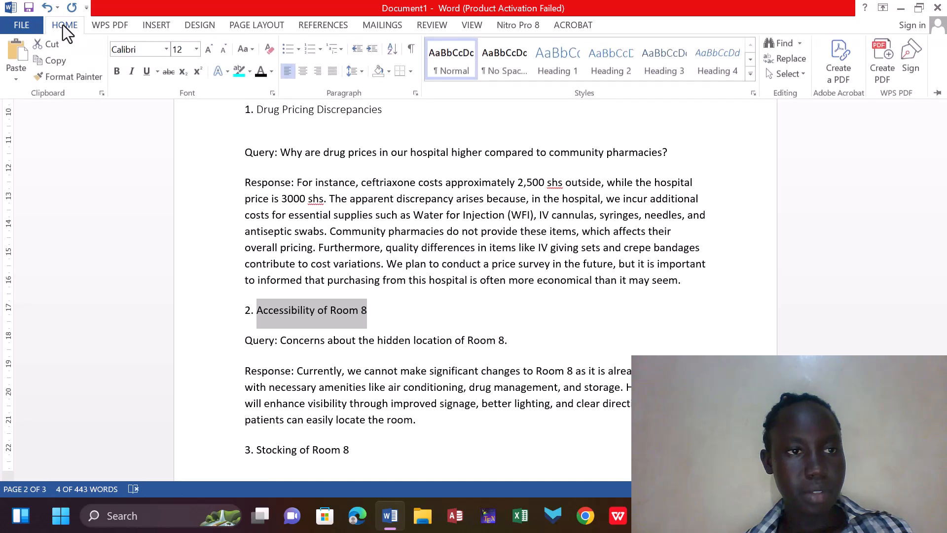
click(117, 71)
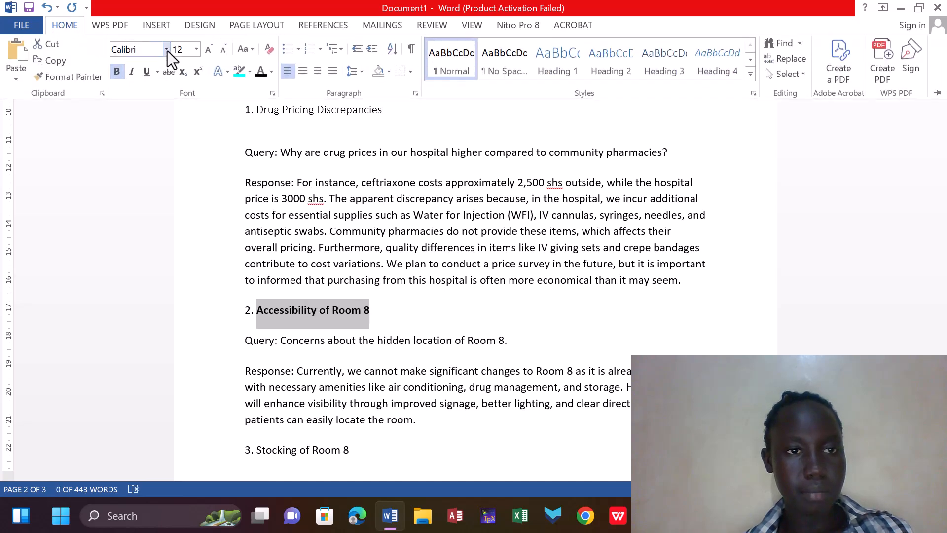
click(167, 51)
key(Down)
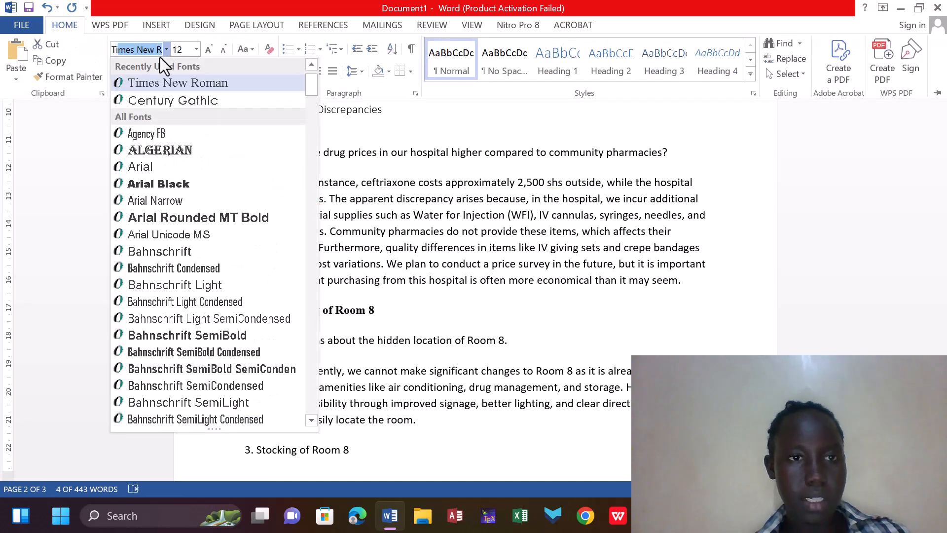
click(203, 84)
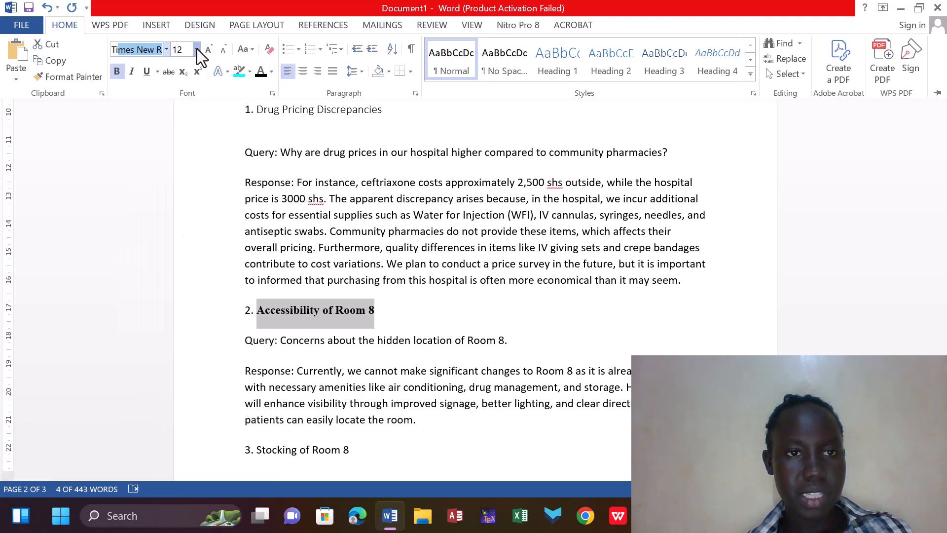
Step: Set the "Accessibility of Room 8" heading to size 12, justified, with 2.0 line spacing
click(197, 49)
click(173, 123)
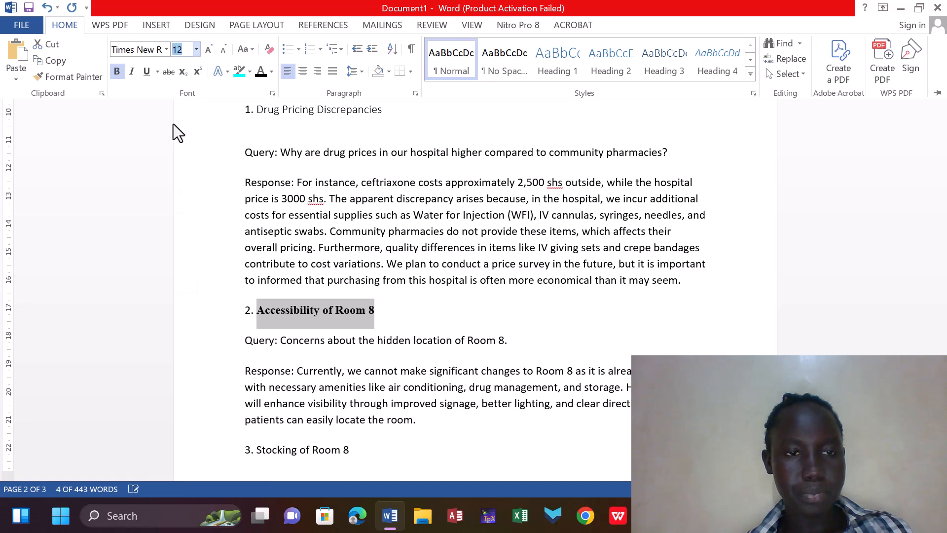
click(332, 74)
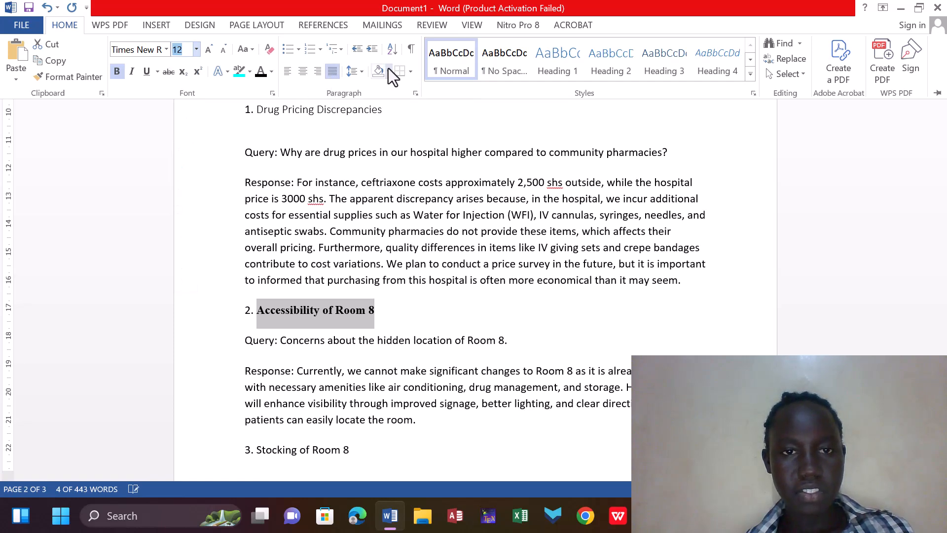
click(358, 72)
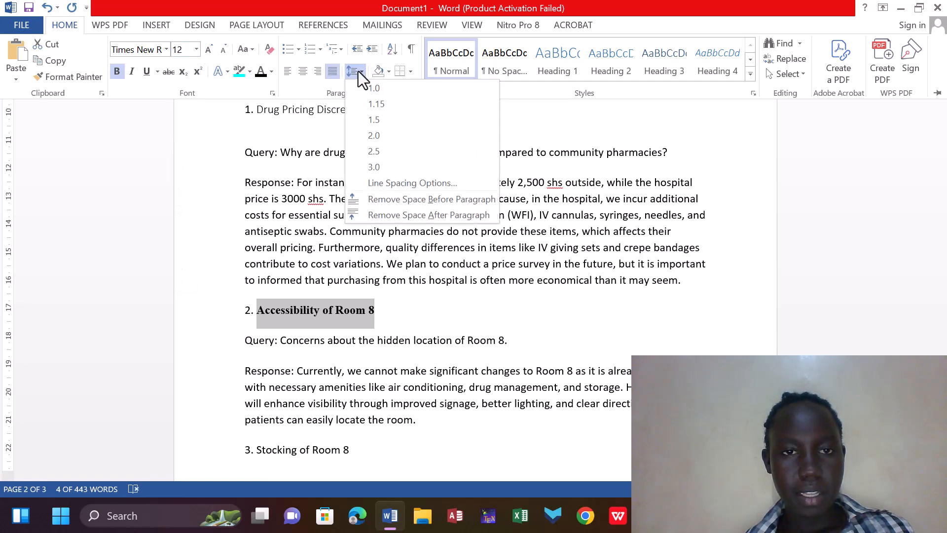
click(378, 137)
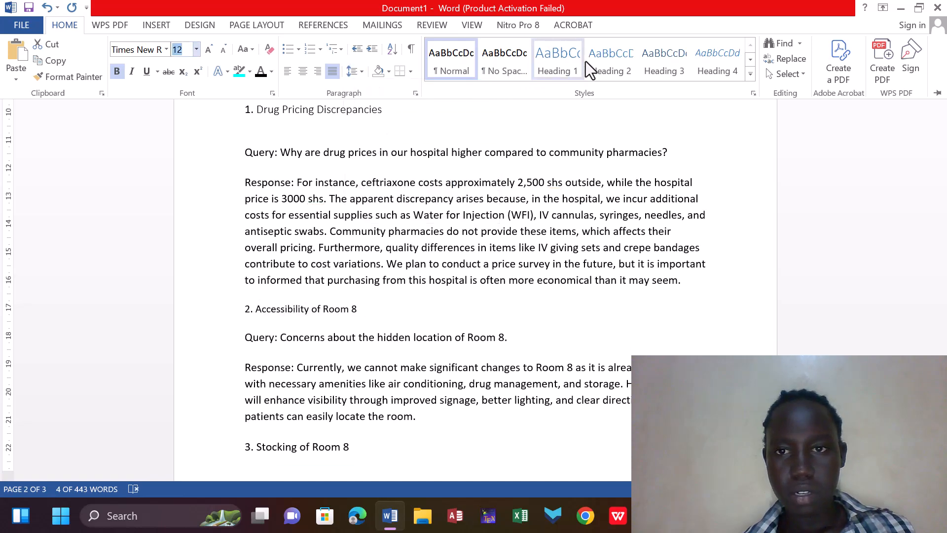
Step: Apply the Heading 3 style to the "Accessibility of Room 8" heading and set its font color to Automatic
click(662, 51)
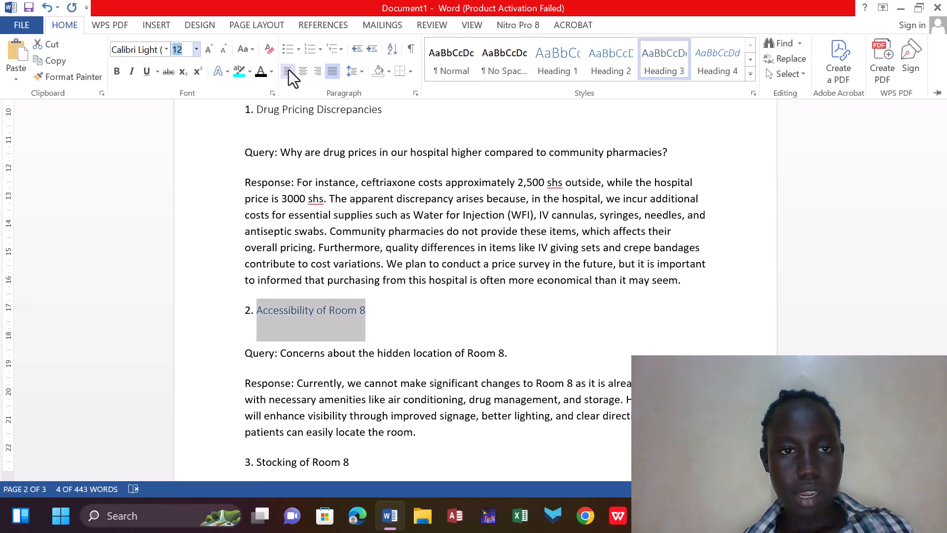
click(273, 77)
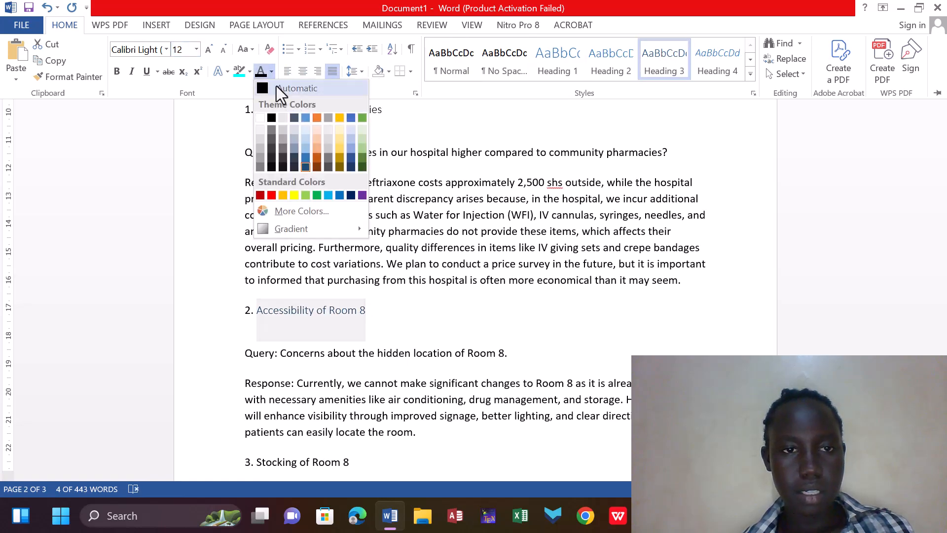
click(281, 85)
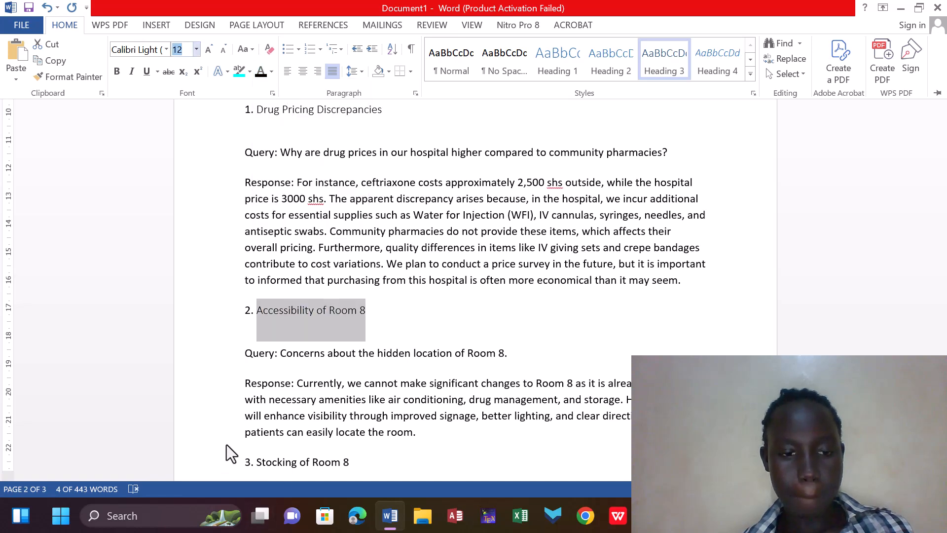
key(ctrl+F1)
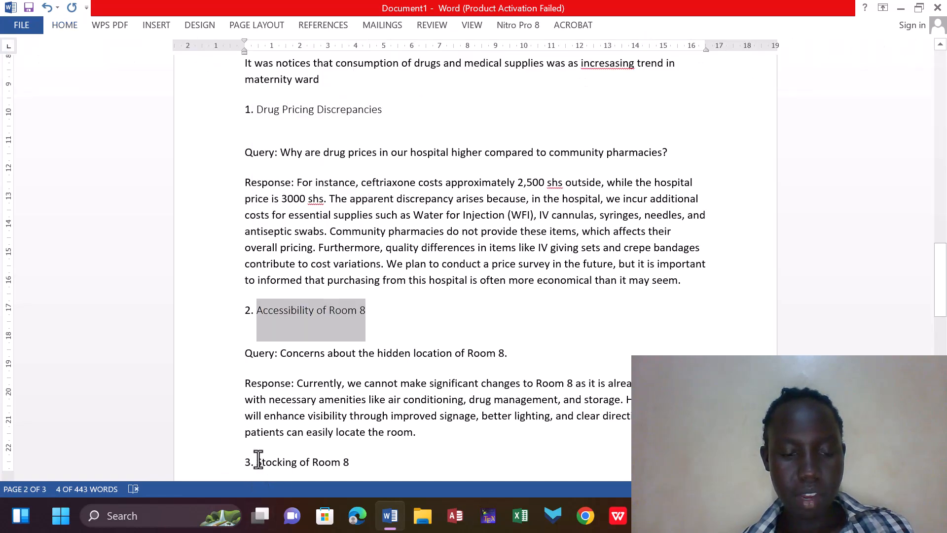
Step: Make the "Stocking of Room 8" heading bold and change its font to Times New Roman
drag(256, 462, 355, 462)
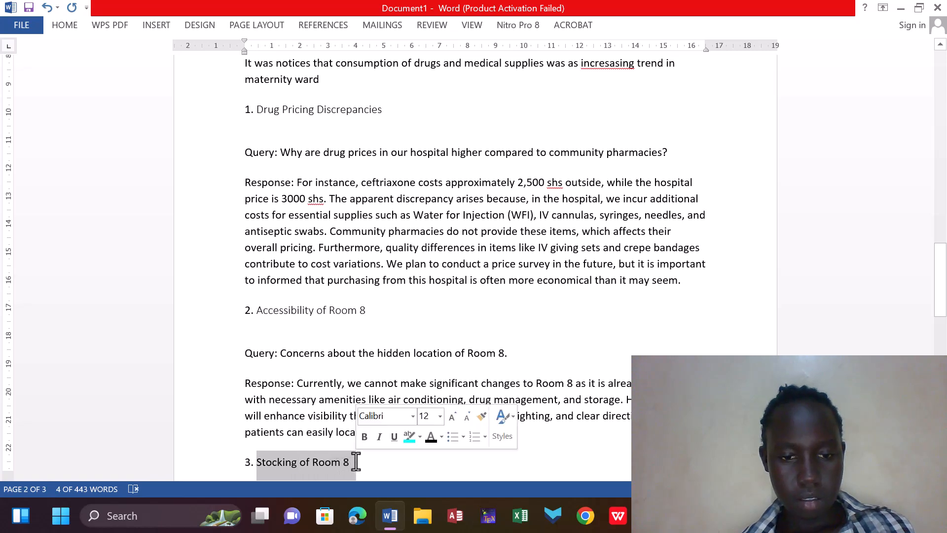
click(74, 23)
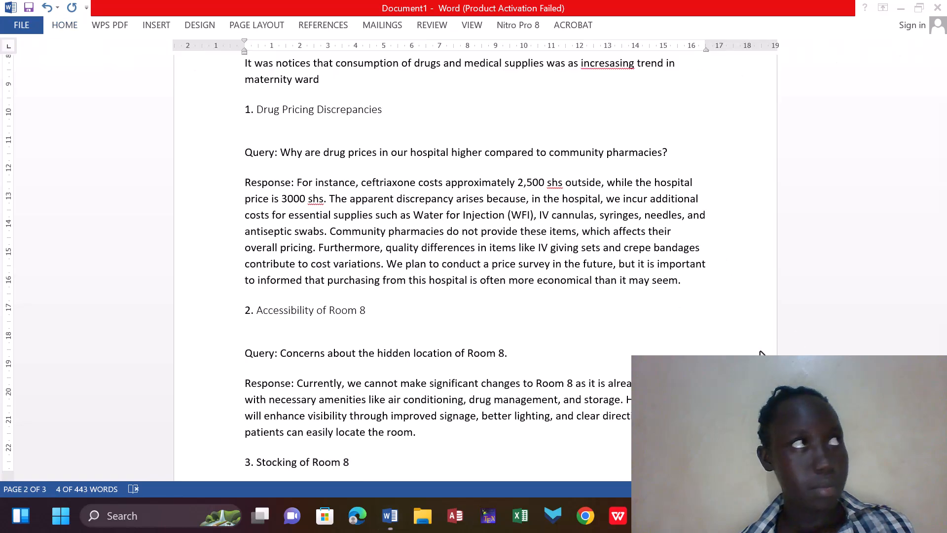
click(73, 23)
click(72, 21)
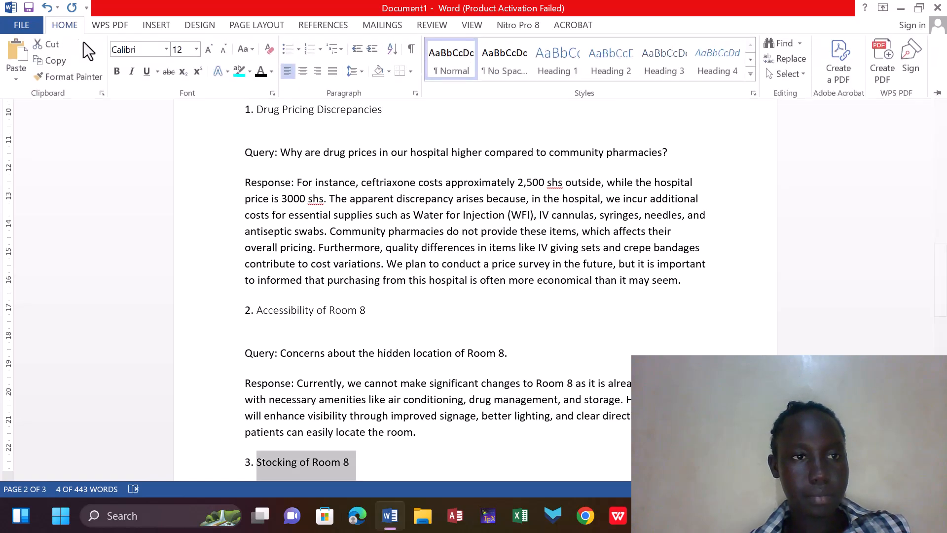
click(117, 71)
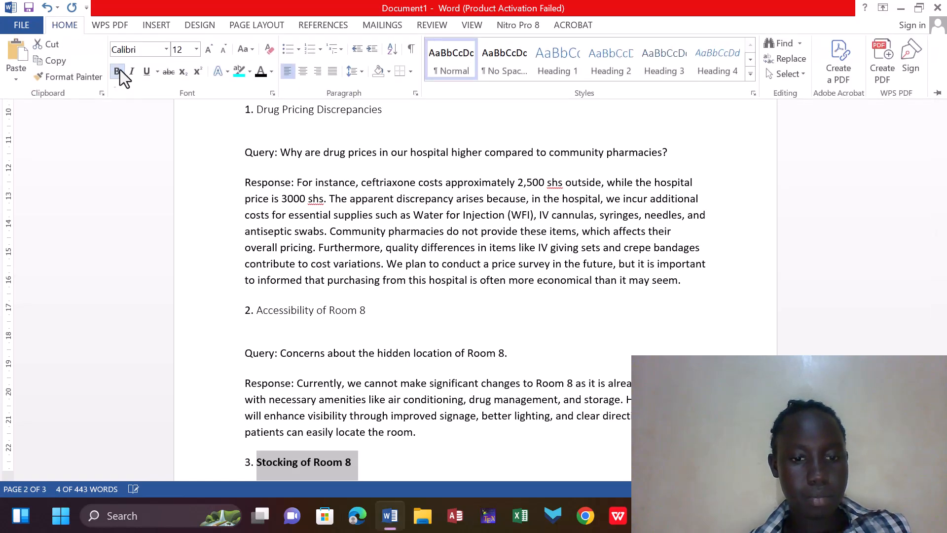
click(166, 49)
text(Times New R)
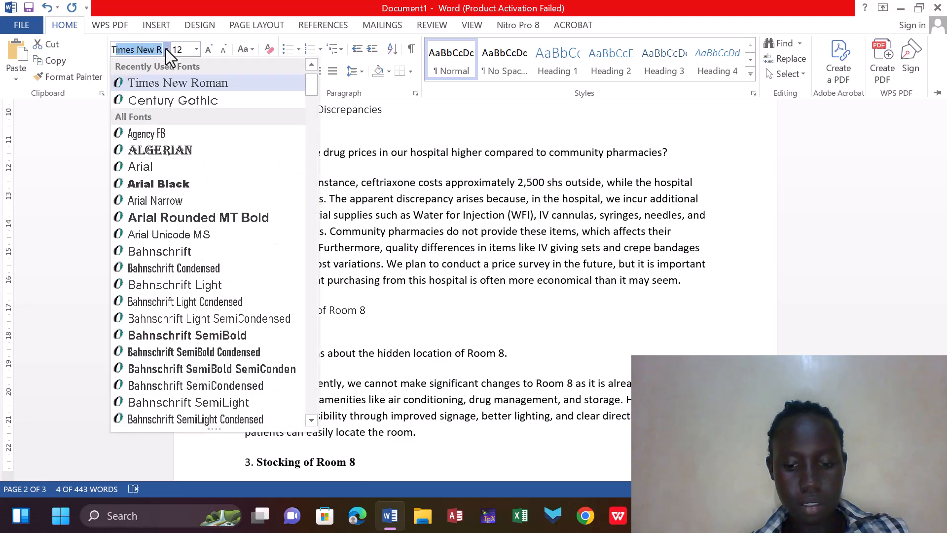
click(178, 83)
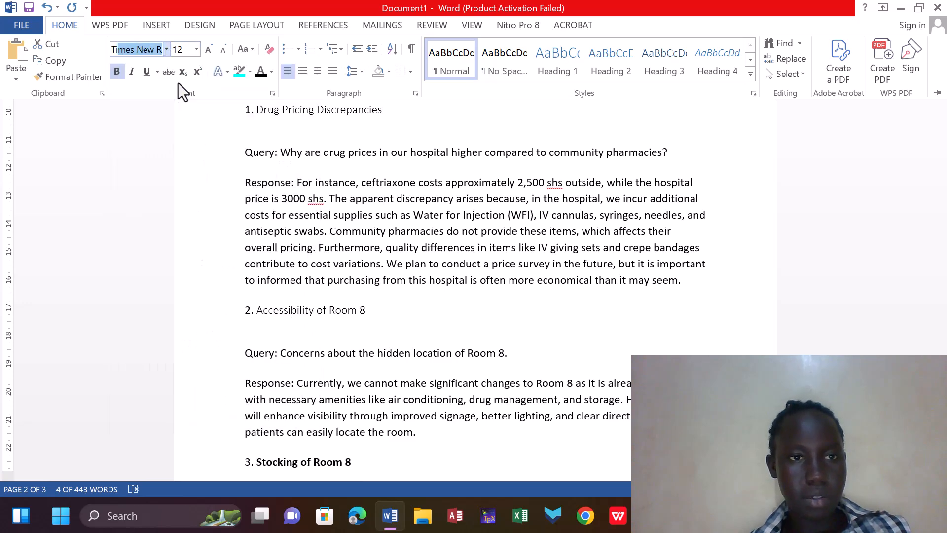
Step: Set the "Stocking of Room 8" heading to size 12, justified, with 2.0 line spacing, and apply the Heading 3 style to it
click(197, 49)
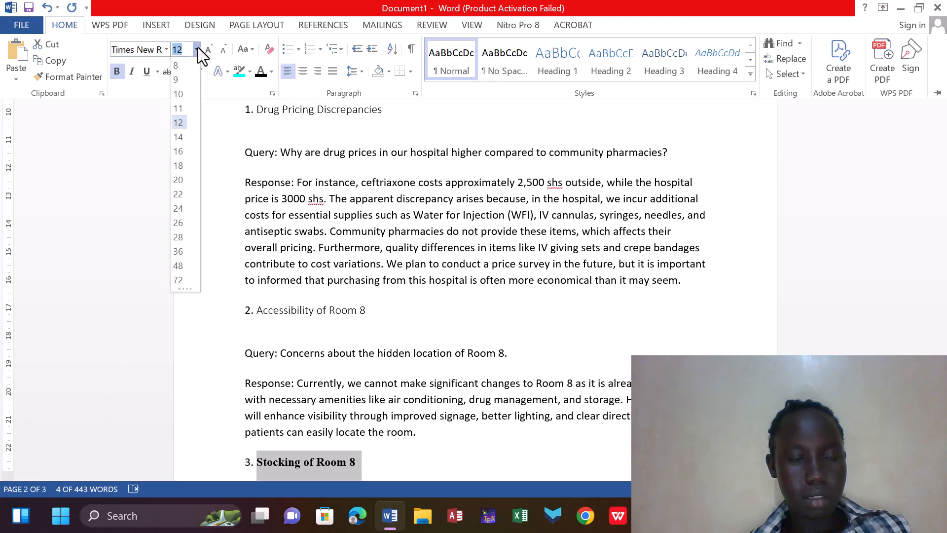
click(185, 122)
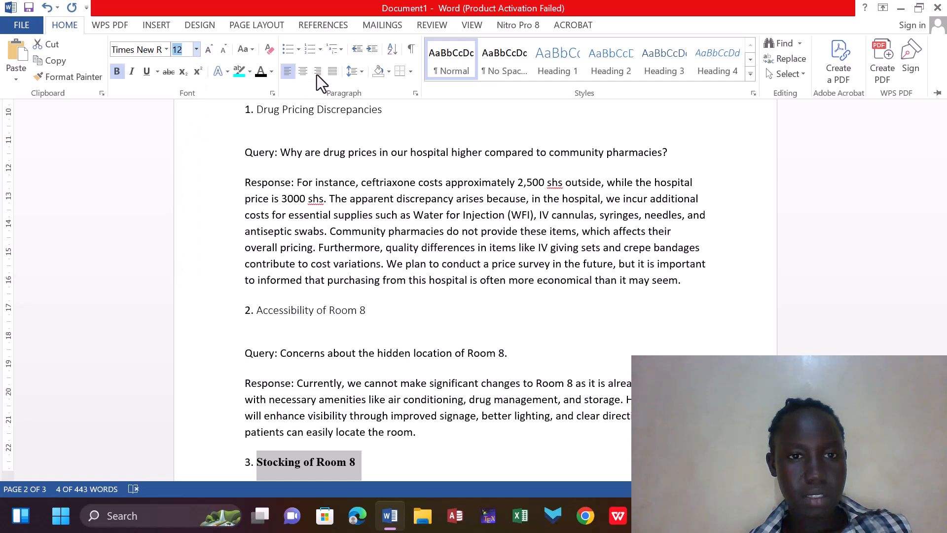
click(331, 73)
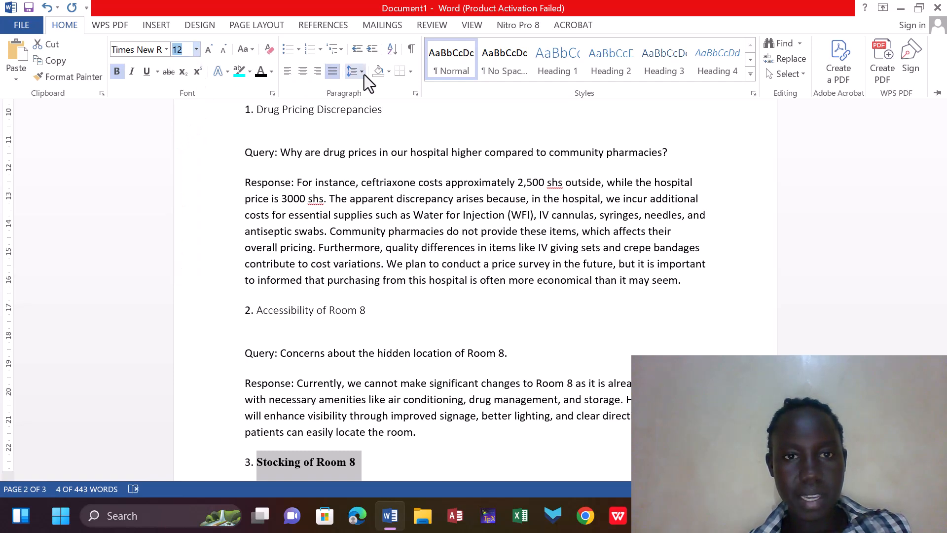
click(364, 75)
click(382, 132)
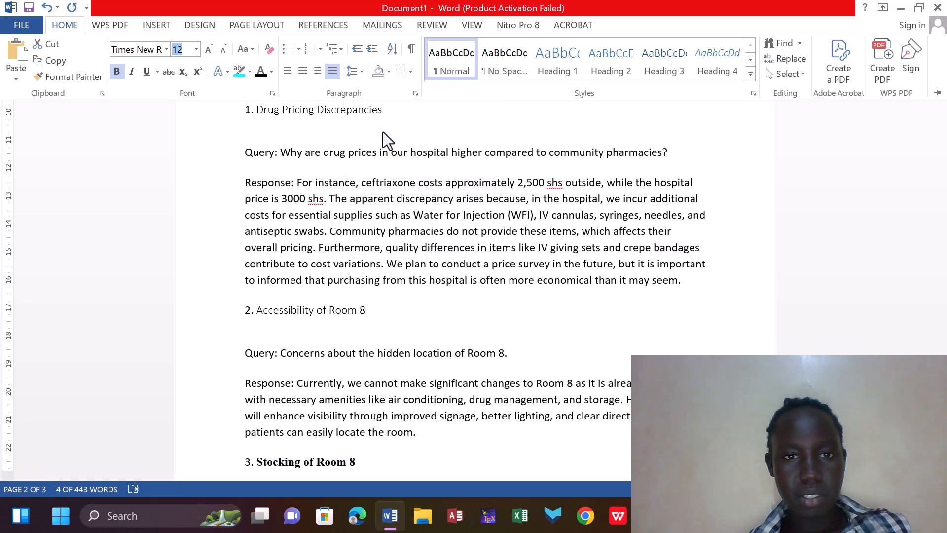
click(668, 64)
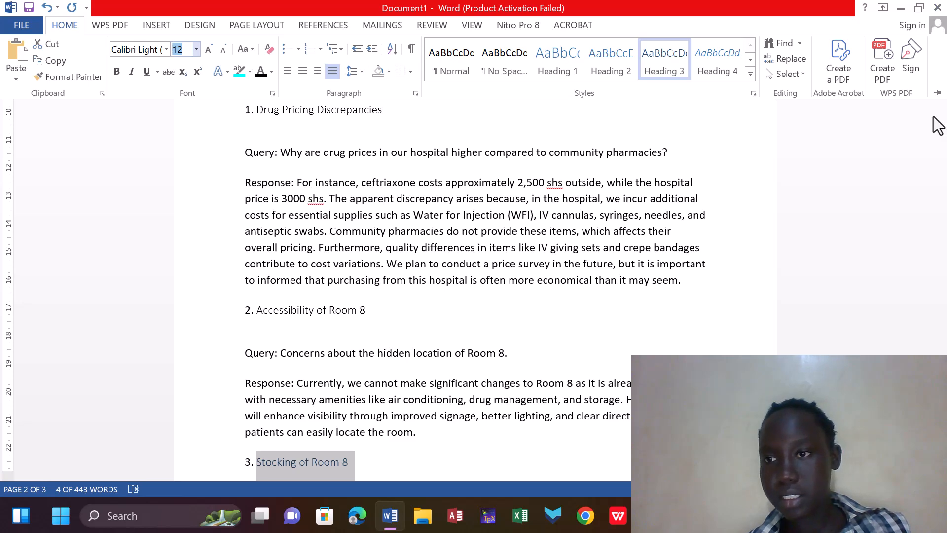
key(ctrl+F1)
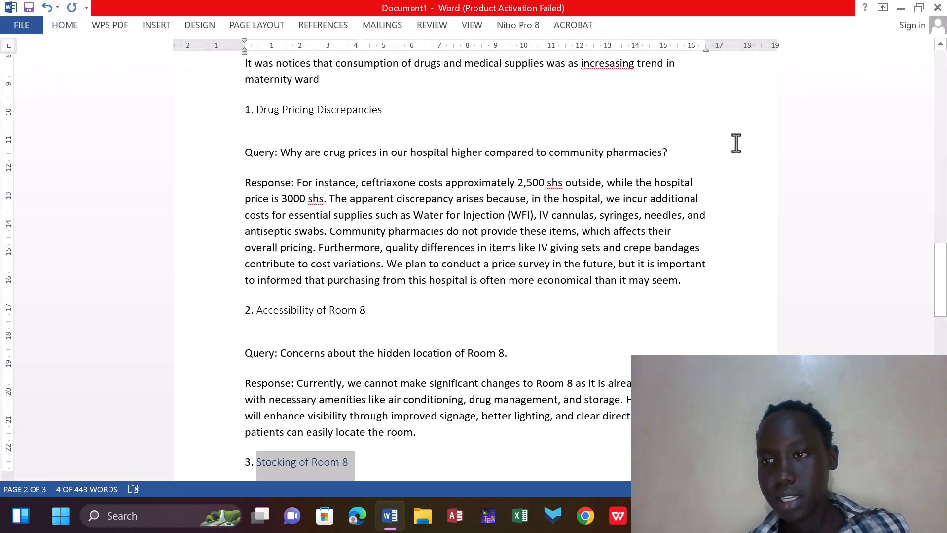
Step: Insert a blank page directly before the "Overview" heading, separating it from the report title
click(939, 46)
scroll(939, 45, up, 4)
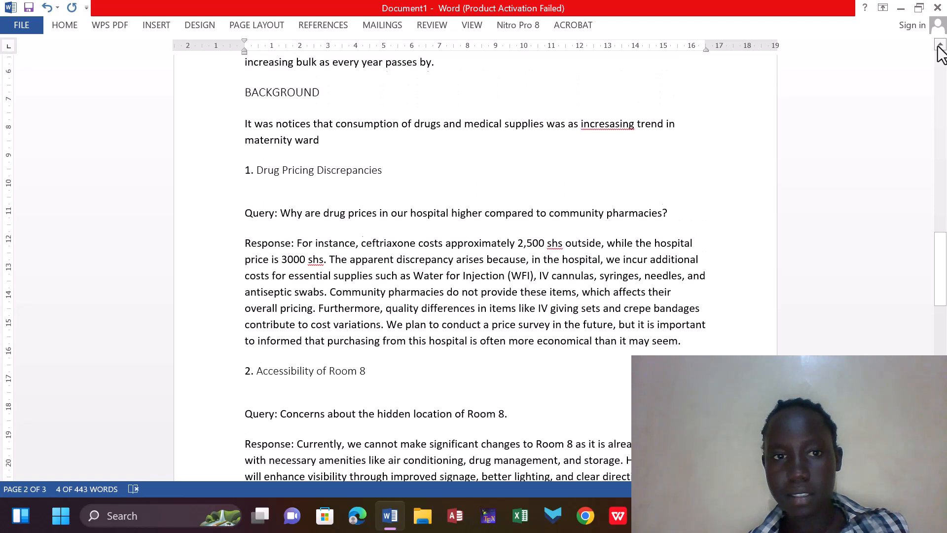
scroll(939, 46, up, 2)
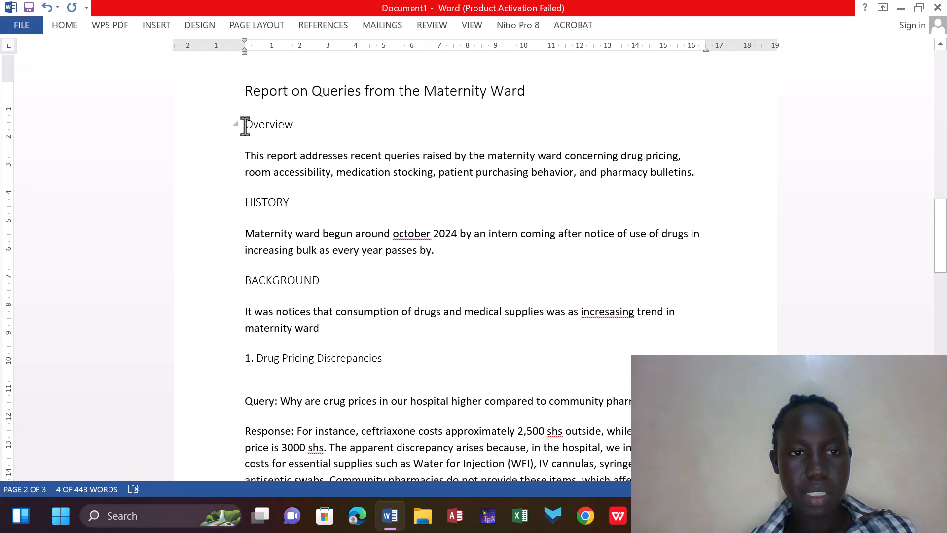
click(245, 126)
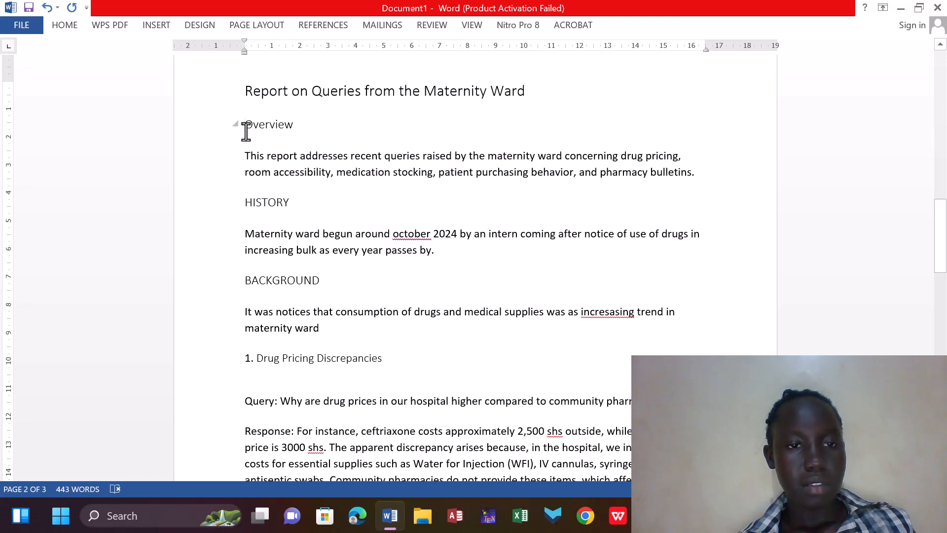
click(159, 27)
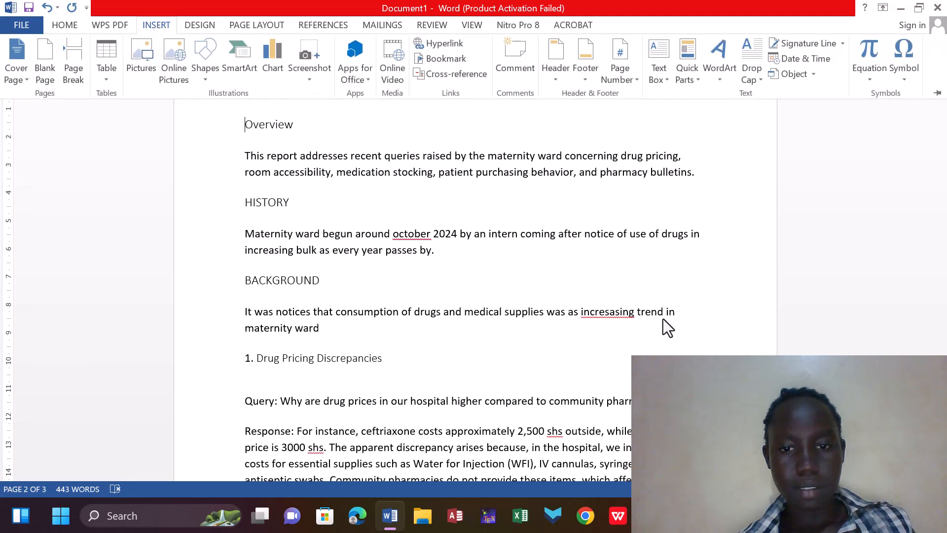
click(754, 349)
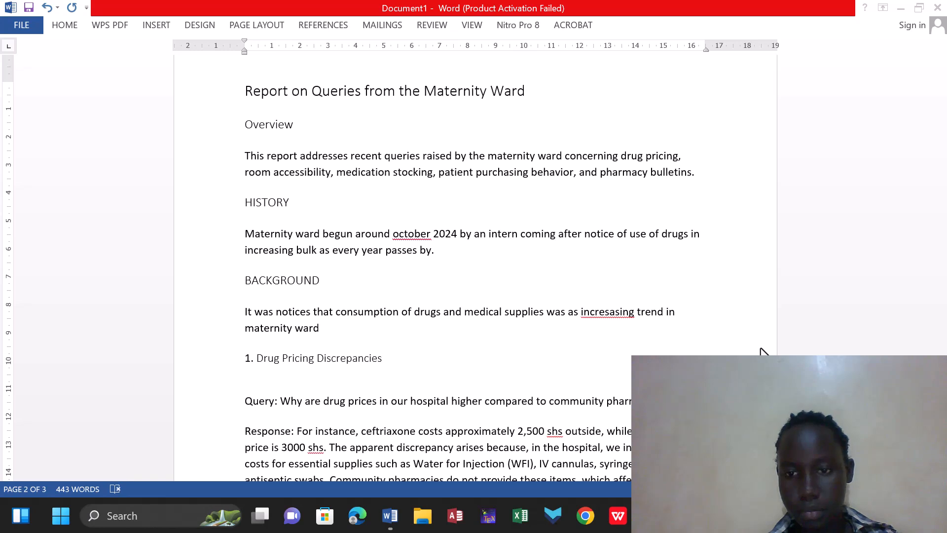
click(164, 22)
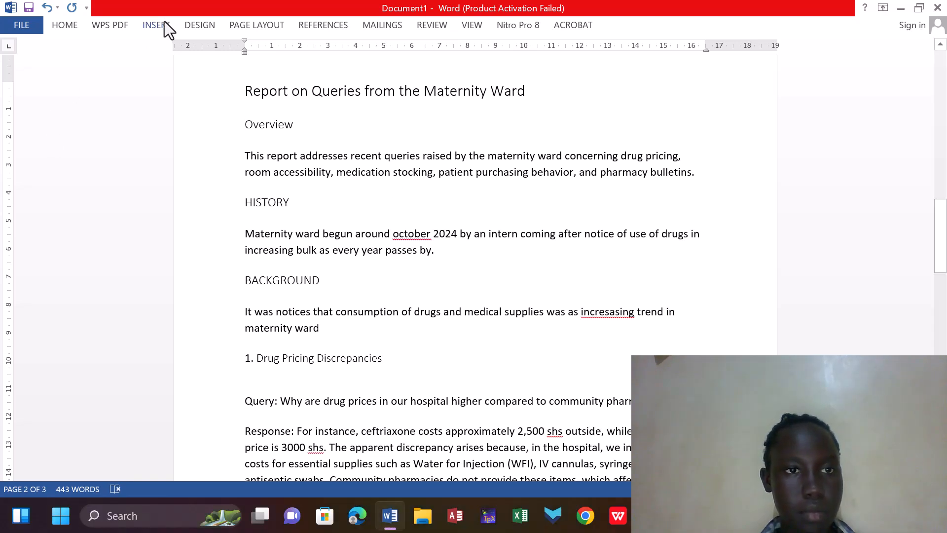
click(158, 24)
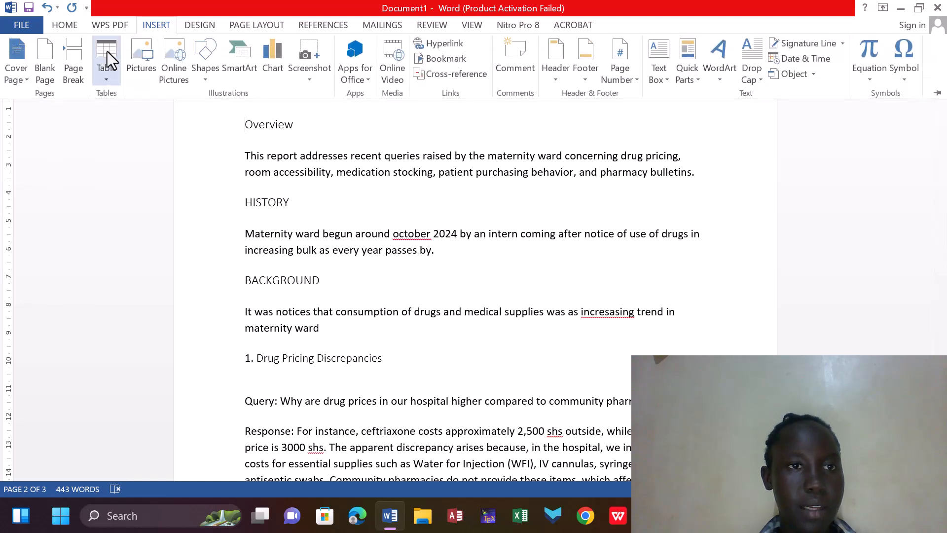
click(52, 80)
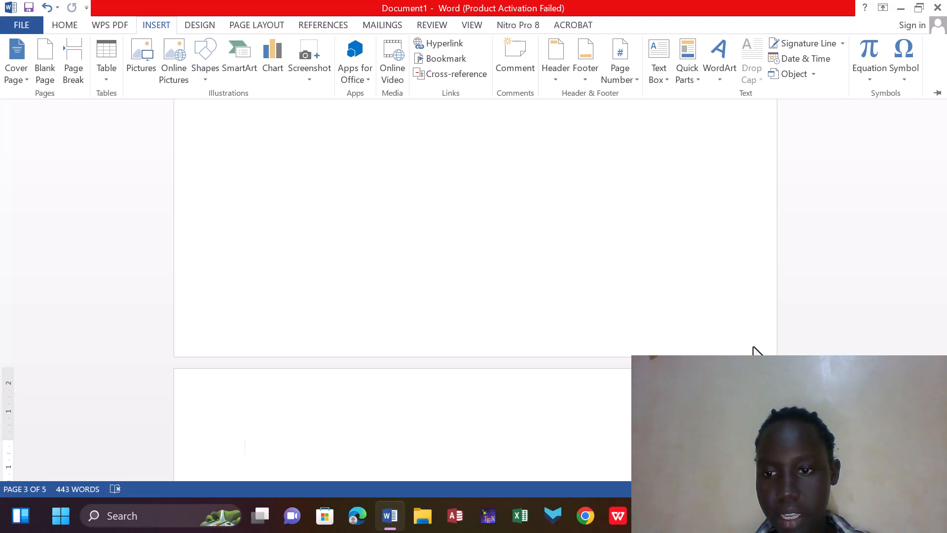
Step: Insert a blank page between the Overview section and the "HISTORY" heading
scroll(752, 346, down, 15)
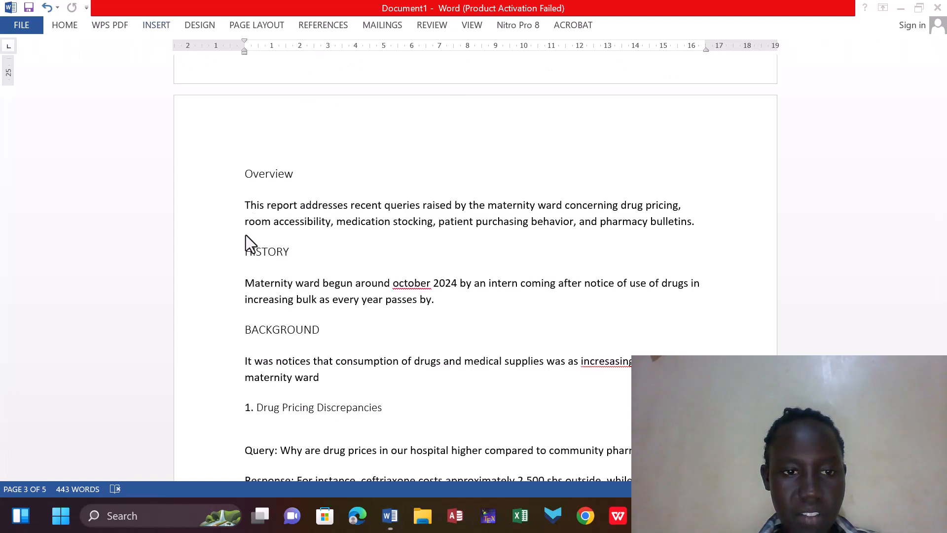
click(246, 256)
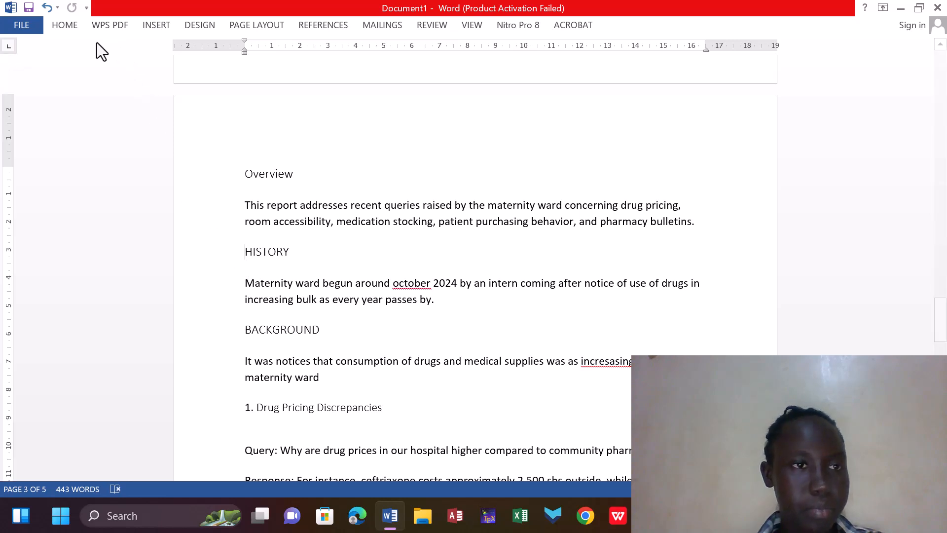
click(156, 25)
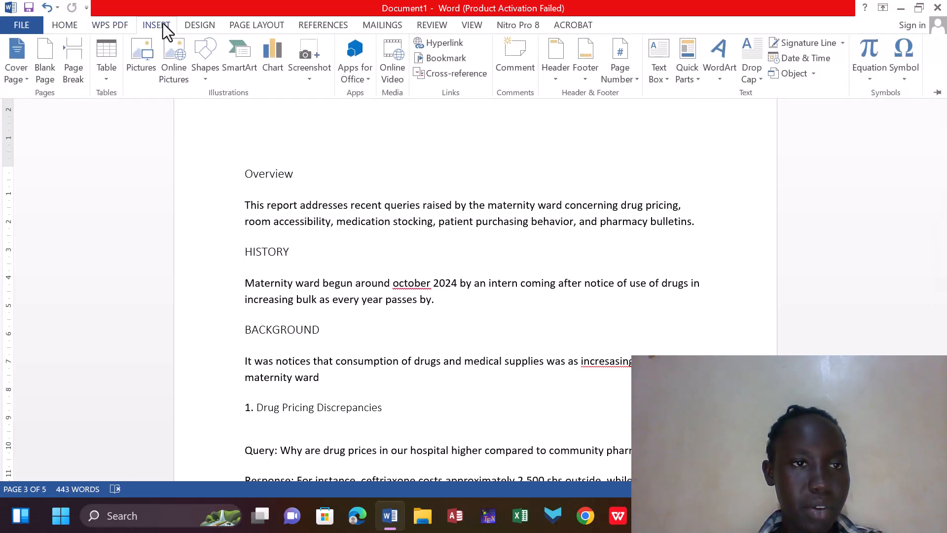
click(41, 64)
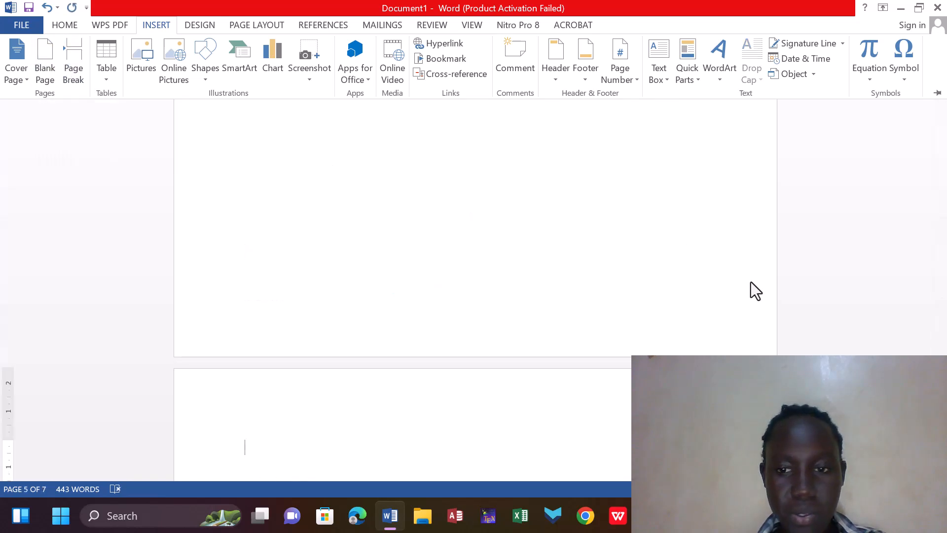
Step: Insert two additional pages ahead of the "HISTORY" heading
scroll(758, 354, down, 5)
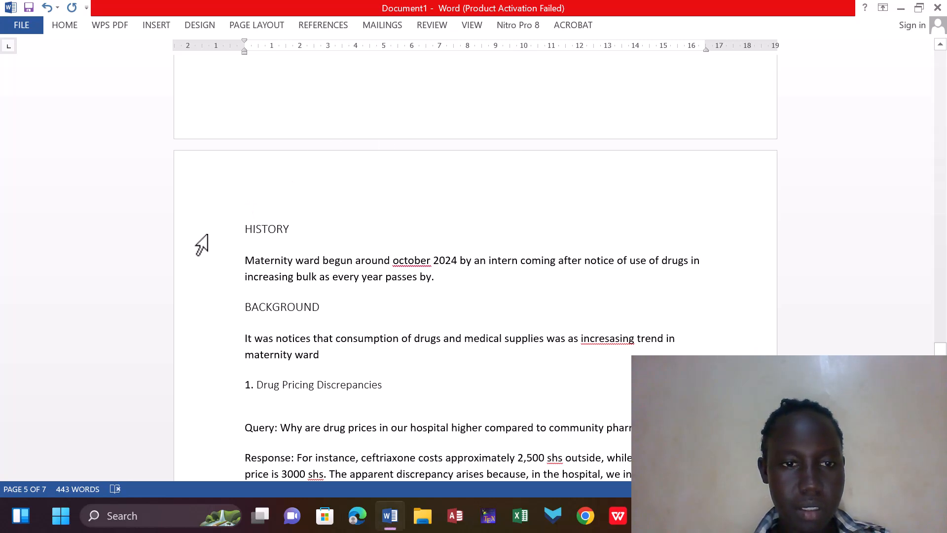
click(245, 228)
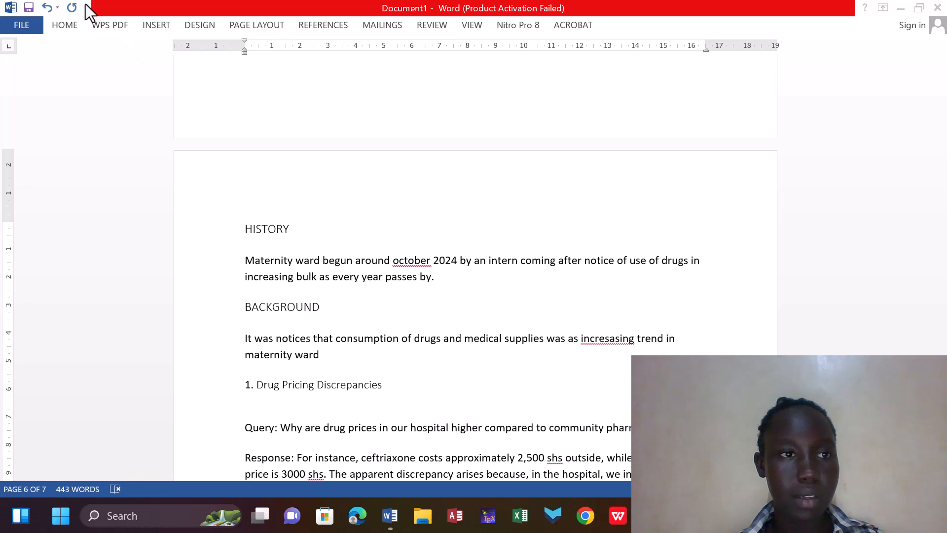
click(154, 24)
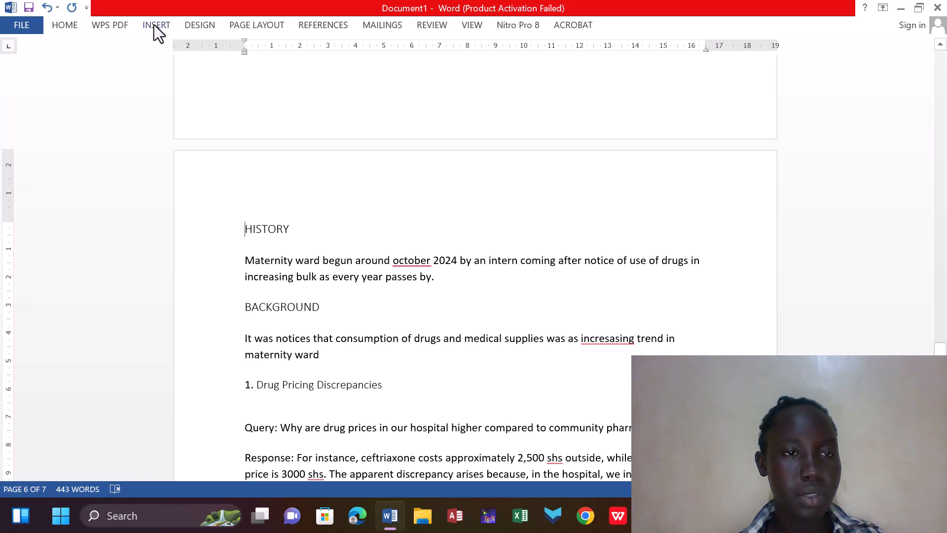
click(154, 25)
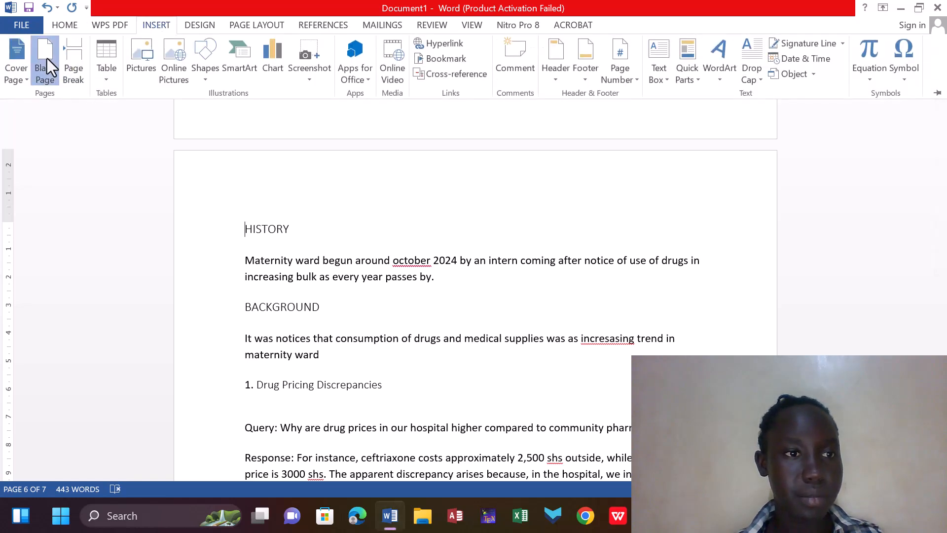
click(47, 59)
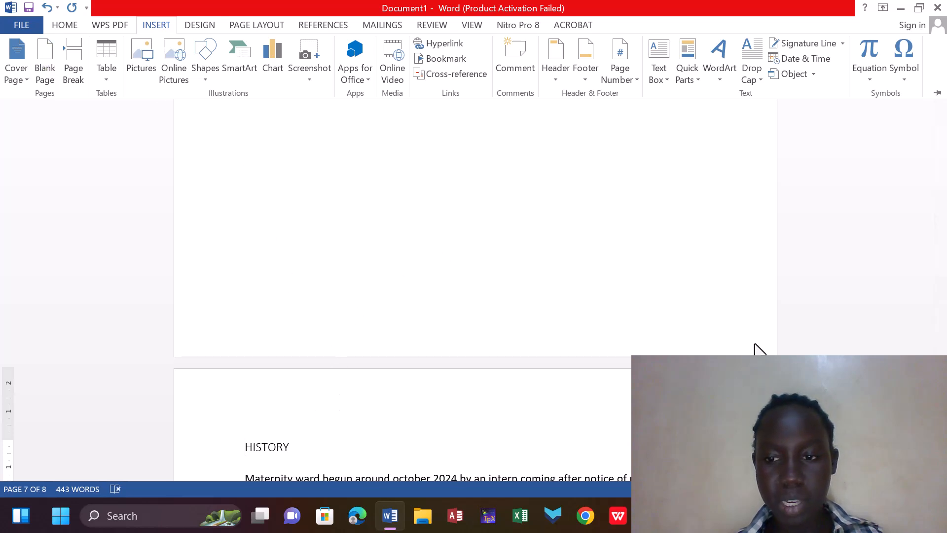
scroll(755, 344, down, 5)
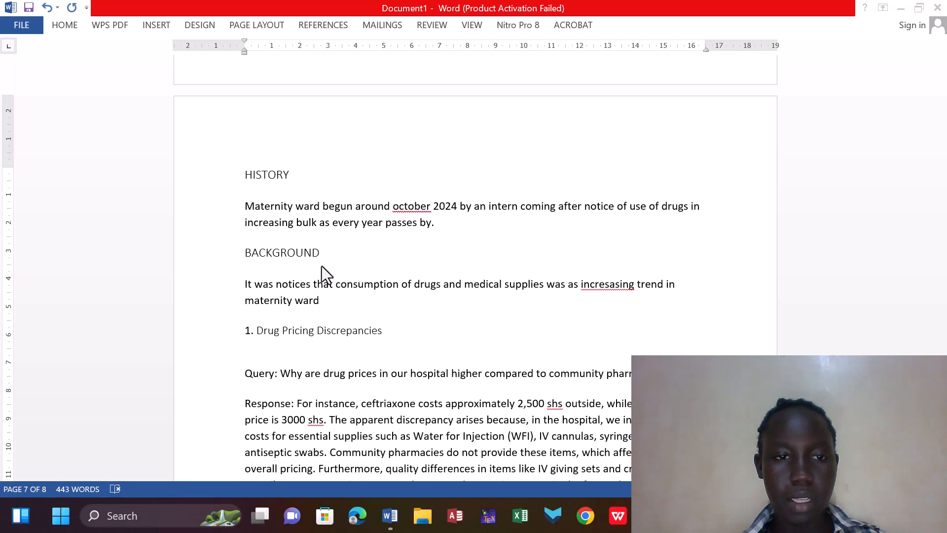
click(244, 253)
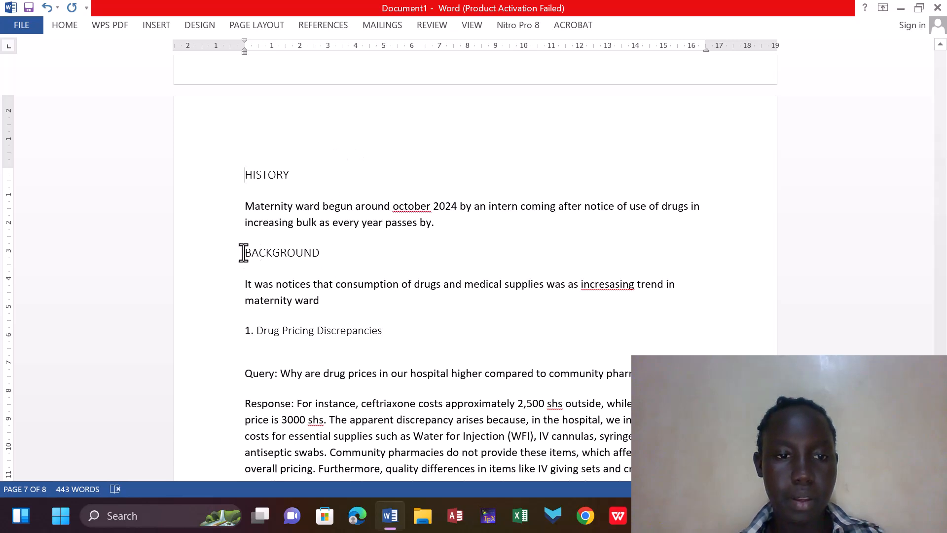
click(161, 21)
click(45, 75)
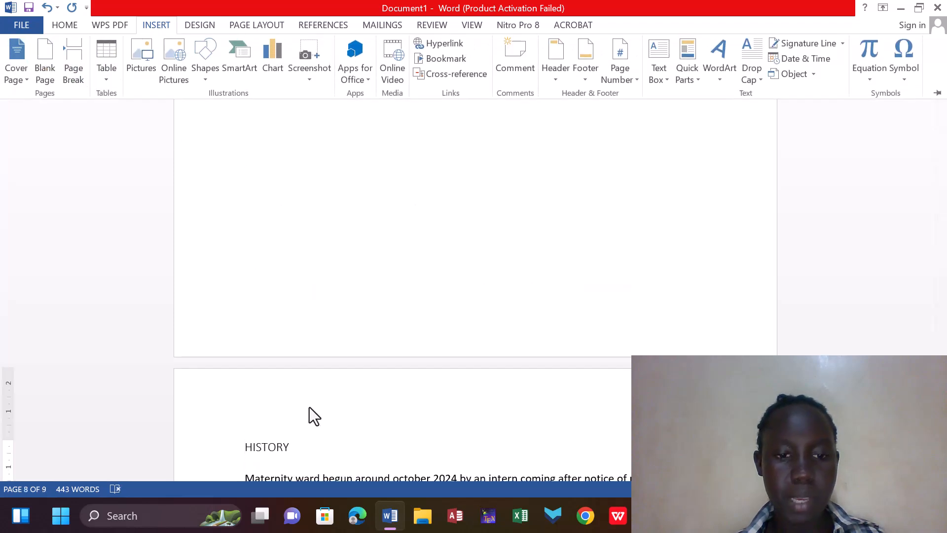
Step: Insert a page break before the report title "Report on Queries from the Maternity Ward"
click(753, 340)
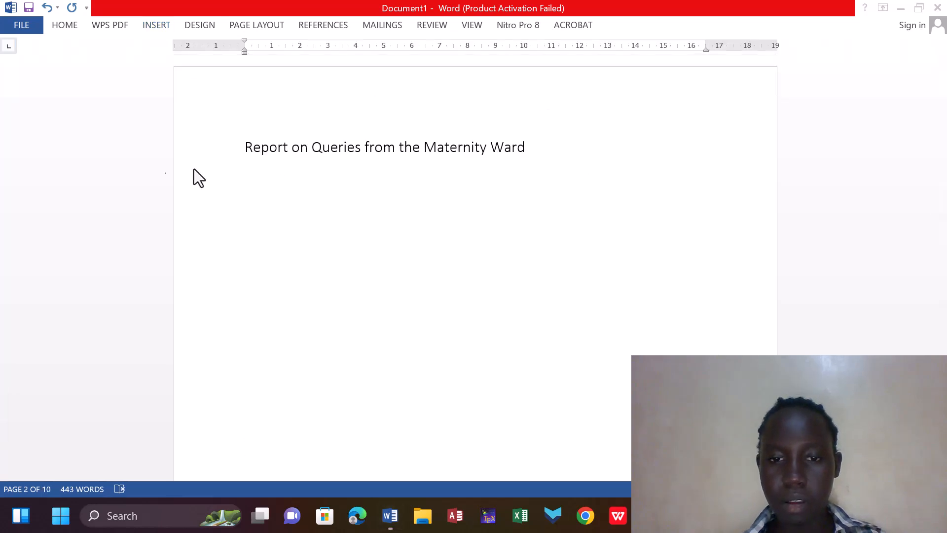
click(245, 149)
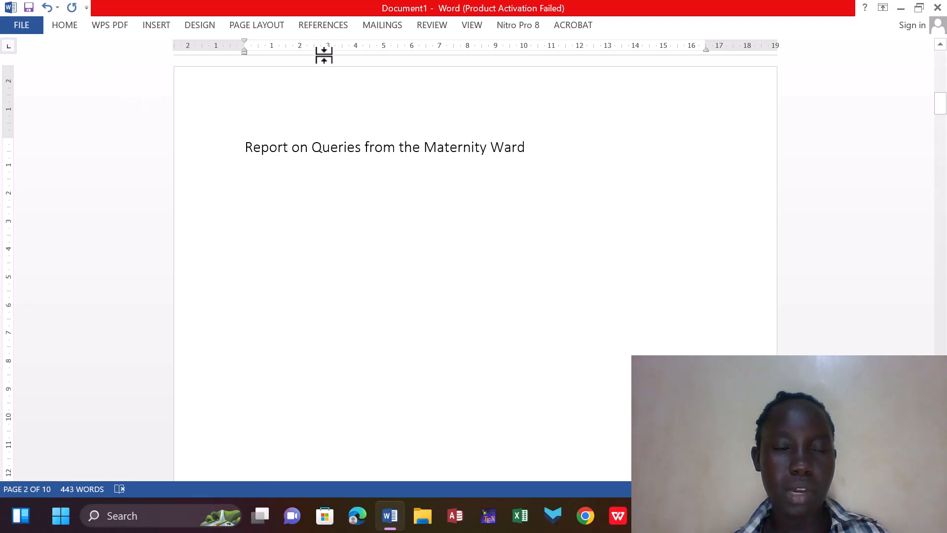
click(332, 23)
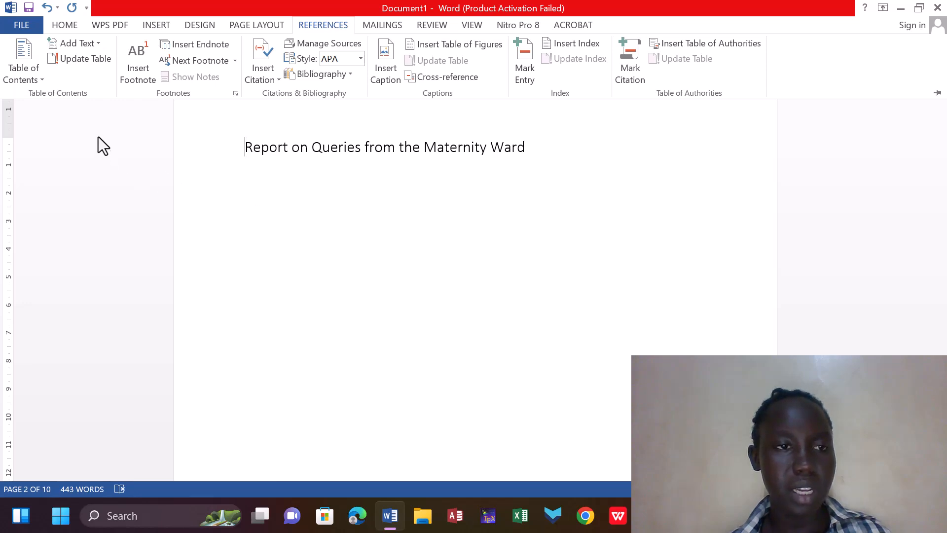
click(156, 24)
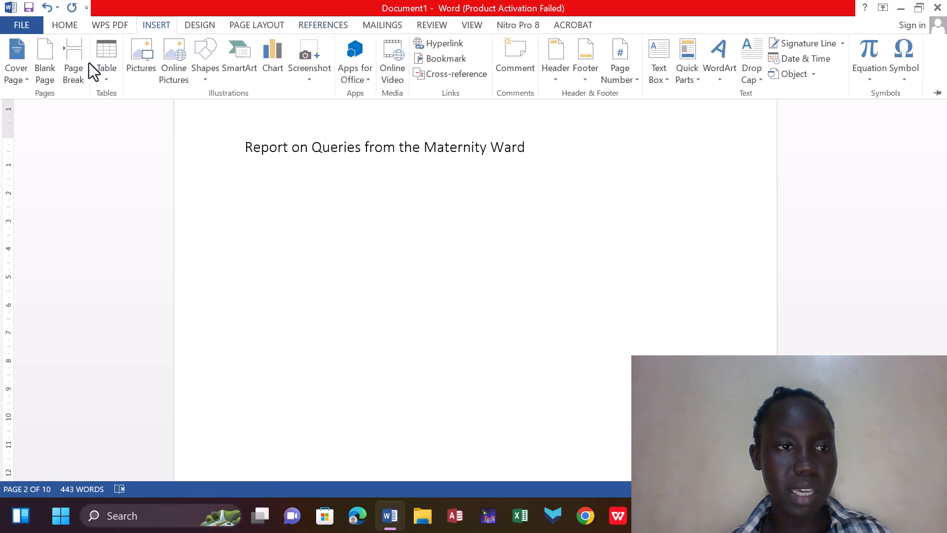
click(75, 73)
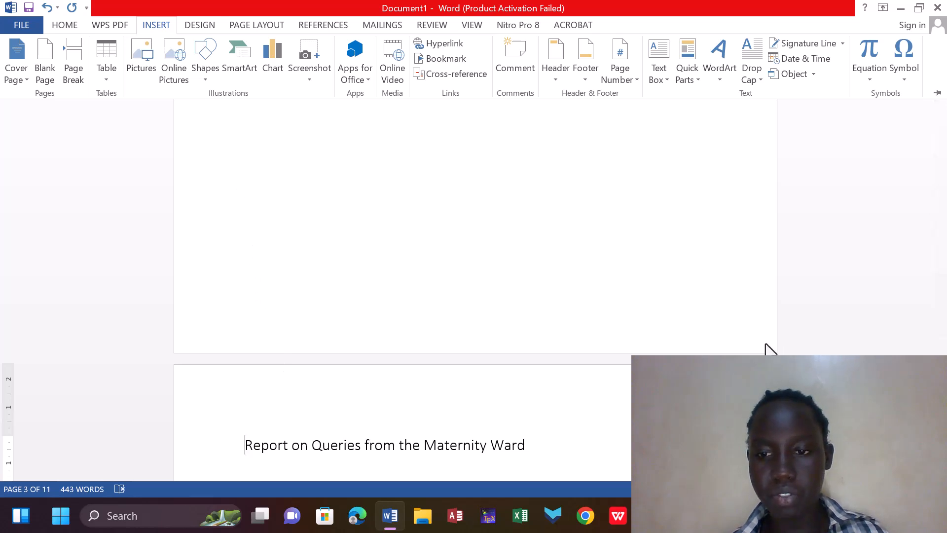
Step: Insert an Automatic Table 1 table of contents on the blank page before the report title
scroll(761, 344, up, 9)
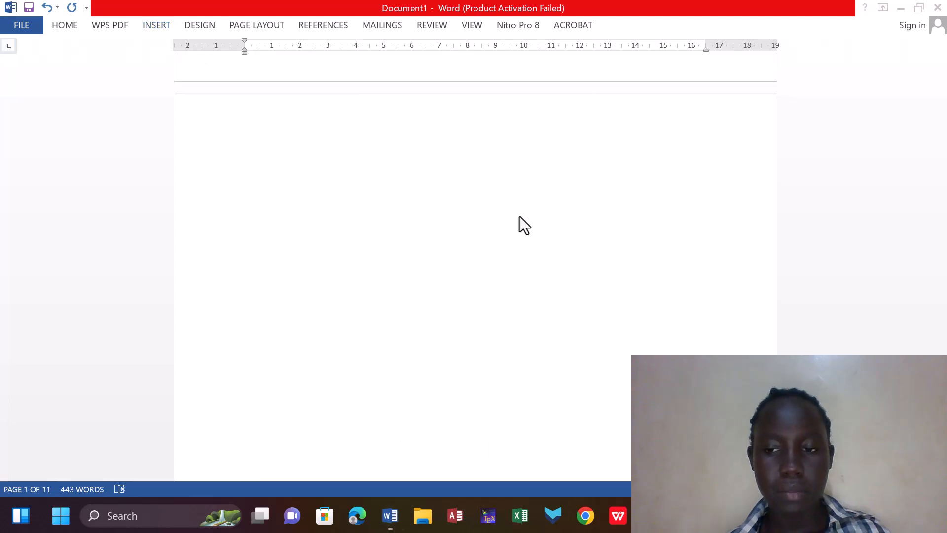
click(190, 126)
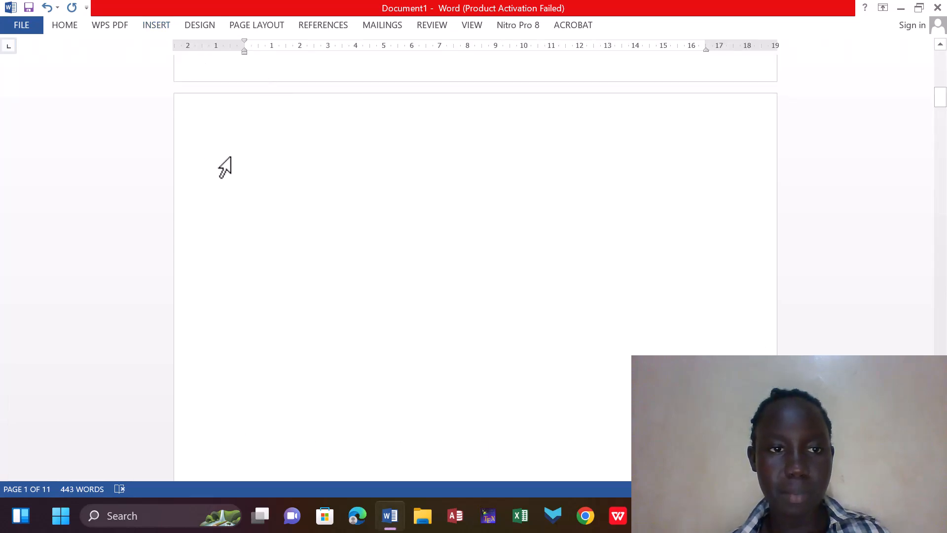
click(244, 216)
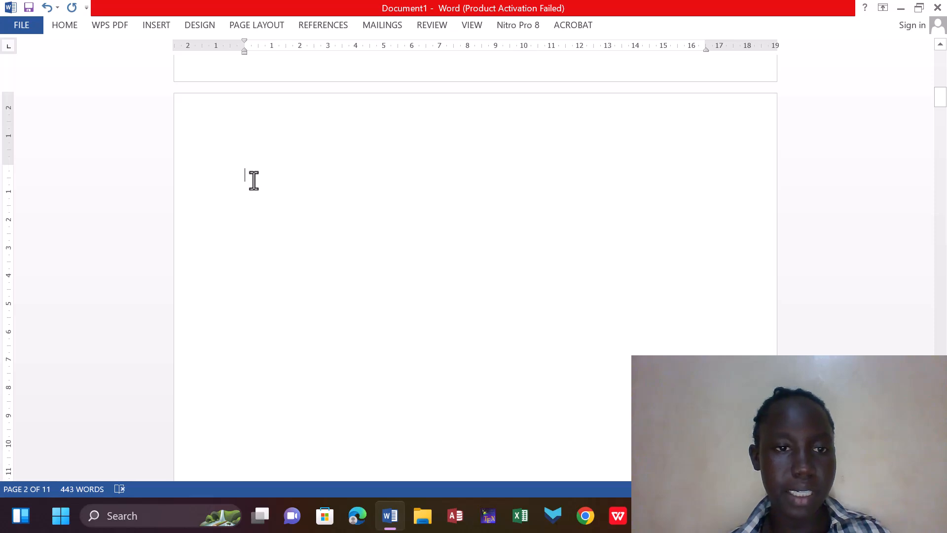
click(324, 27)
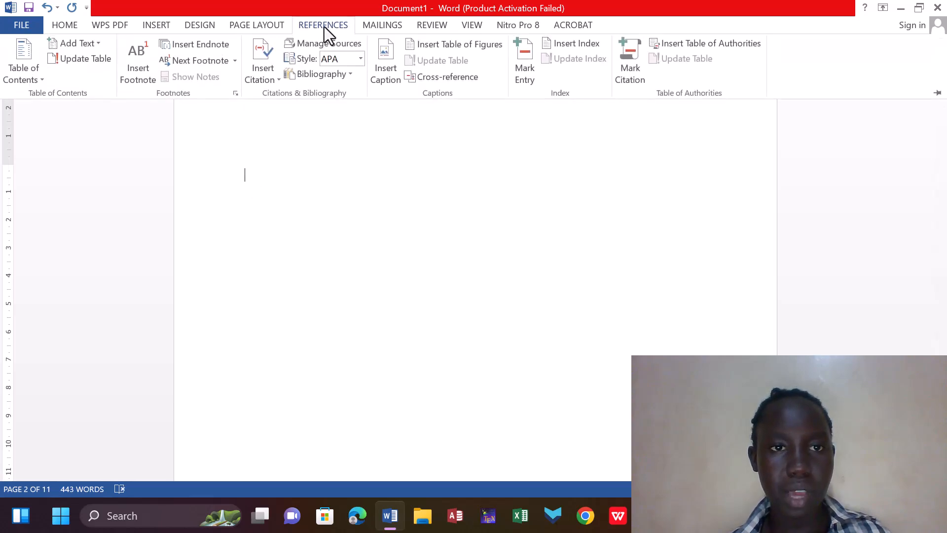
click(31, 59)
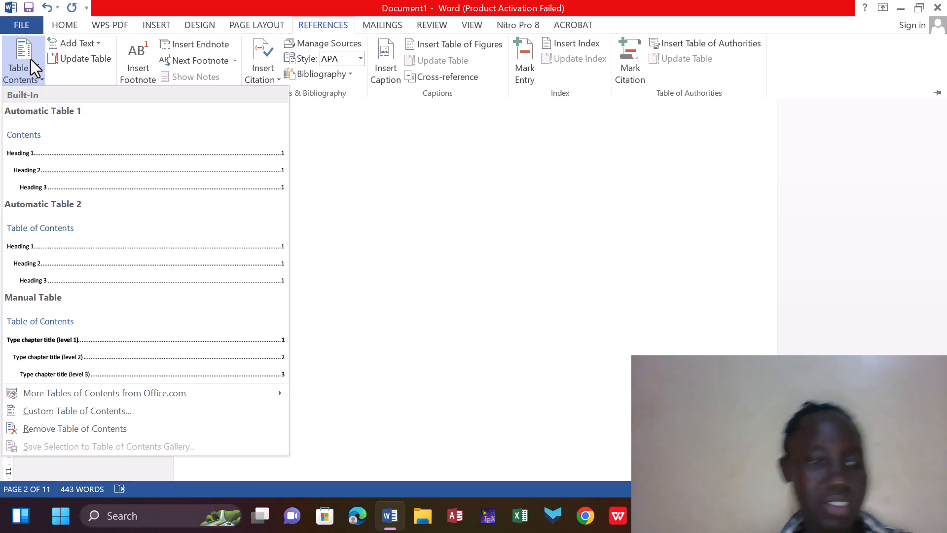
click(120, 171)
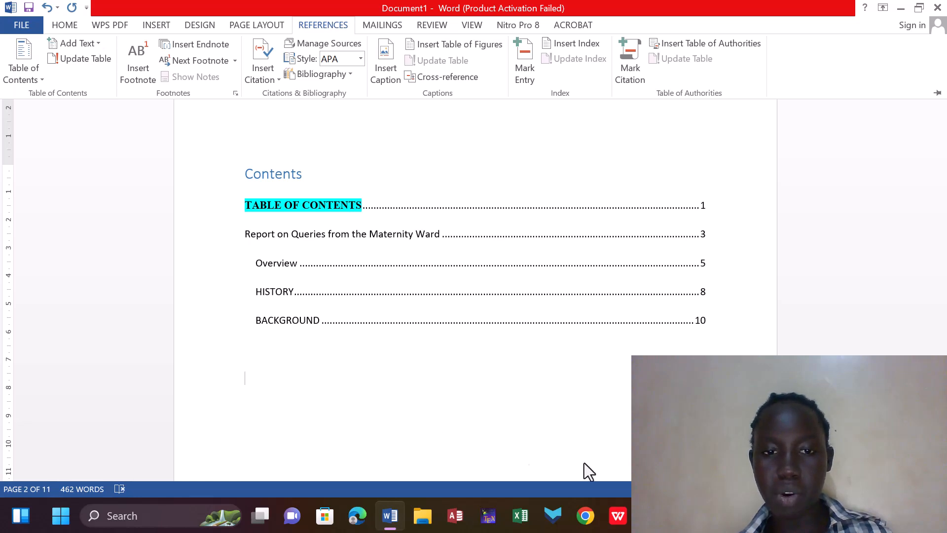
Step: Change the end of the report title so it reads "Report on Queries from the MEDICINE WARD"
key(Down)
key(Down)
key(Down)
key(Down)
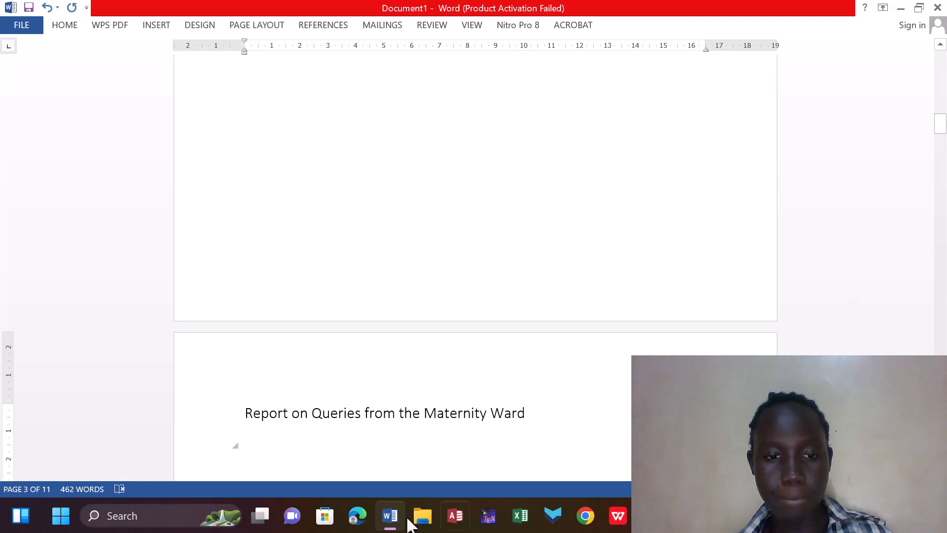
click(522, 414)
key(BackSpace)
key(BackSpace)
key(BackSpace)
key(BackSpace)
key(BackSpace)
key(BackSpace)
key(BackSpace)
key(BackSpace)
key(BackSpace)
key(BackSpace)
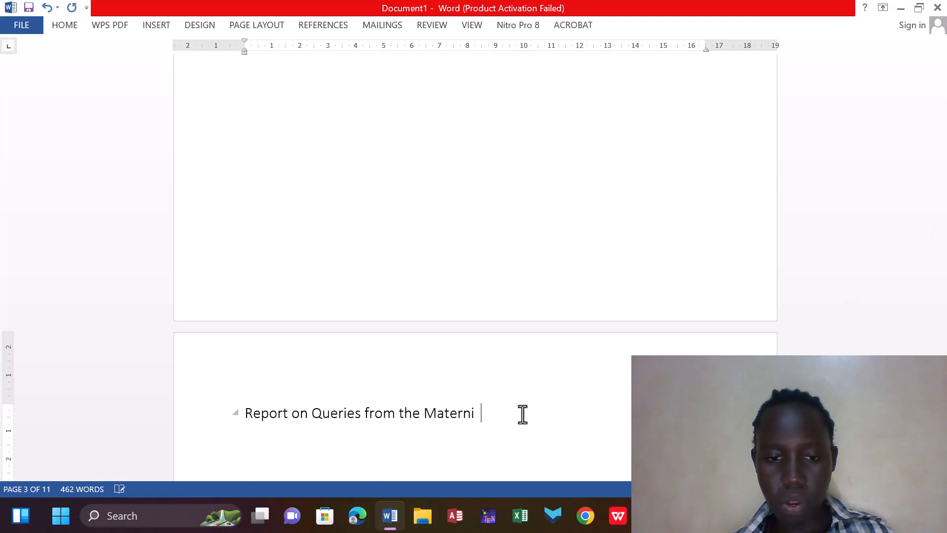
key(BackSpace)
key(BackSpace)
key(BackSpace)
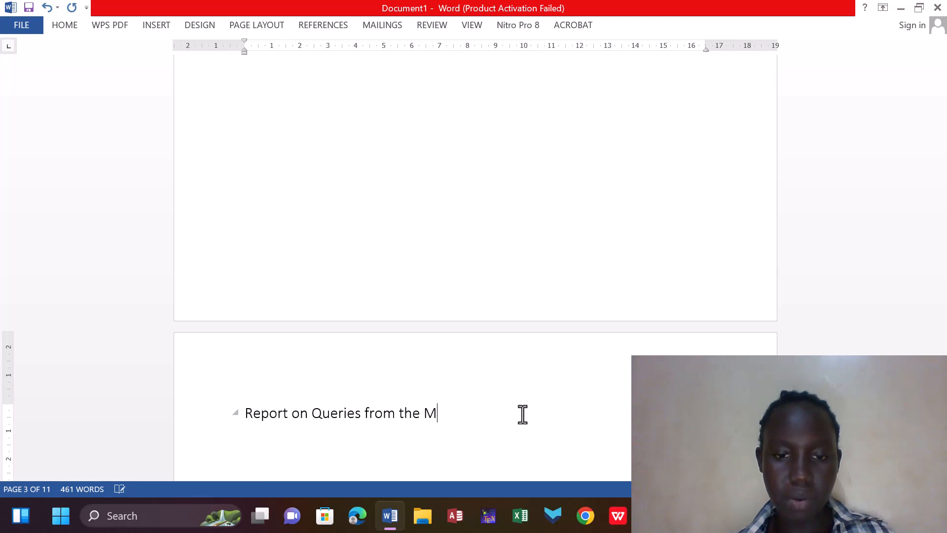
text(EDICINE)
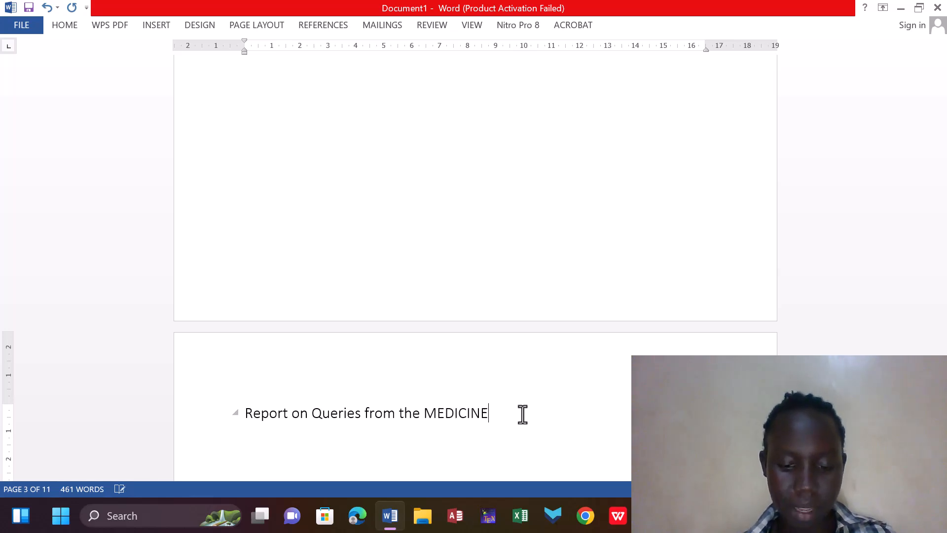
text( WAR)
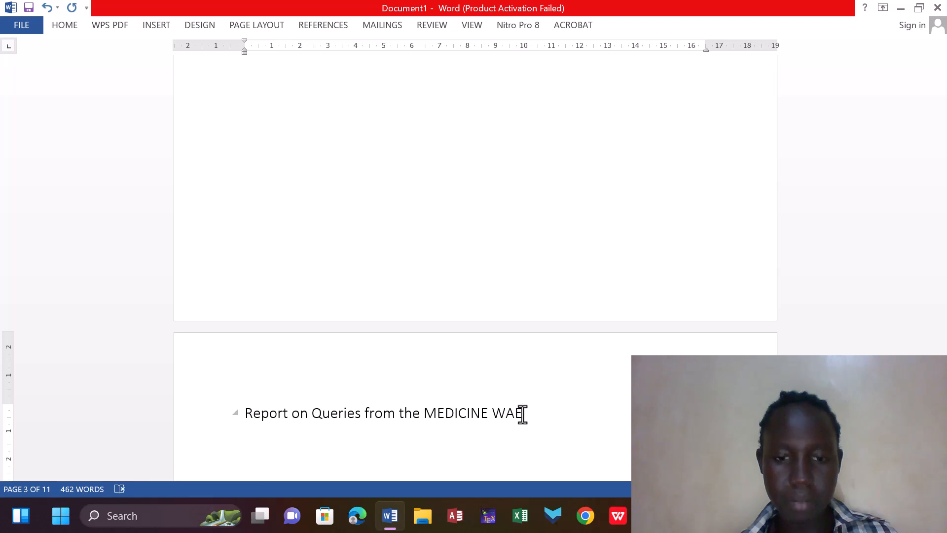
text(D)
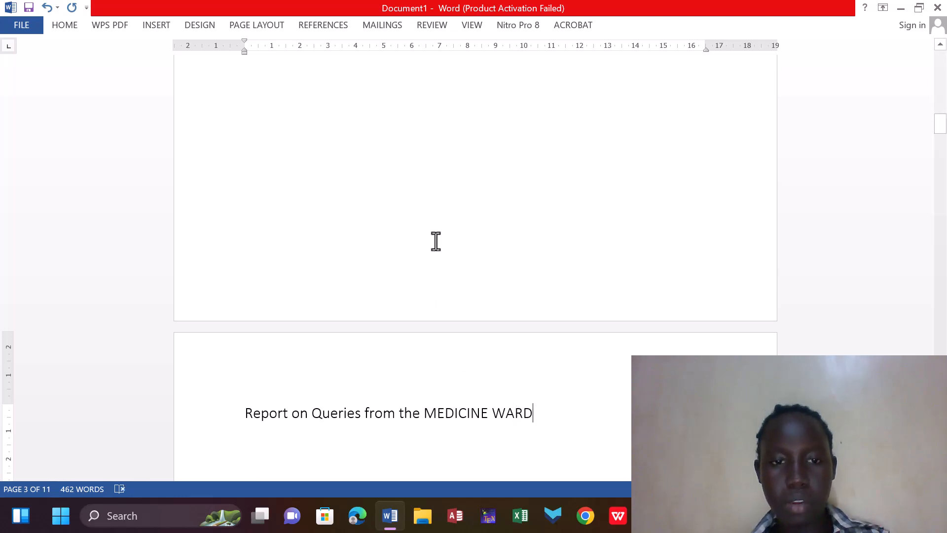
Step: Update the entire table of contents to pick up the edited report title
key(Up)
key(Up)
key(Up)
key(Up)
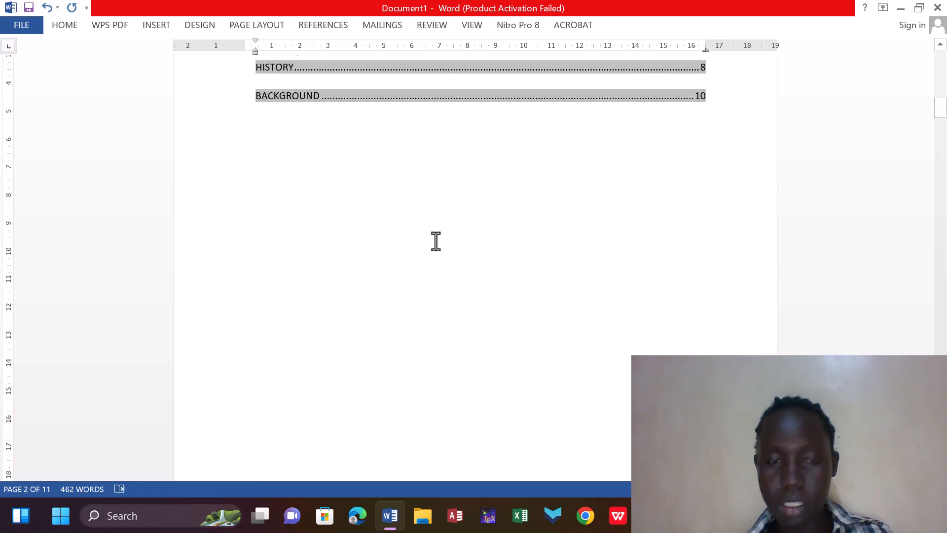
key(Up)
key(Up)
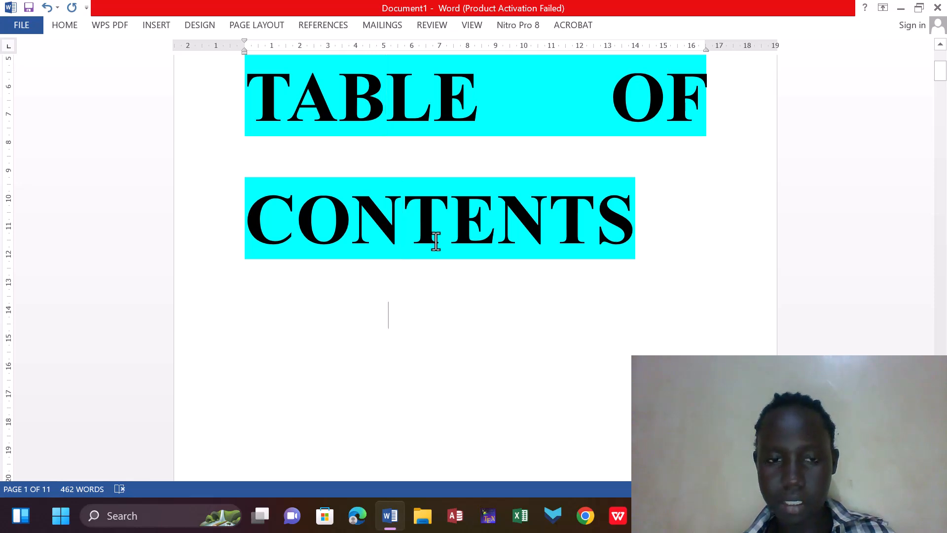
key(Down)
key(Down)
key(Down)
key(Down)
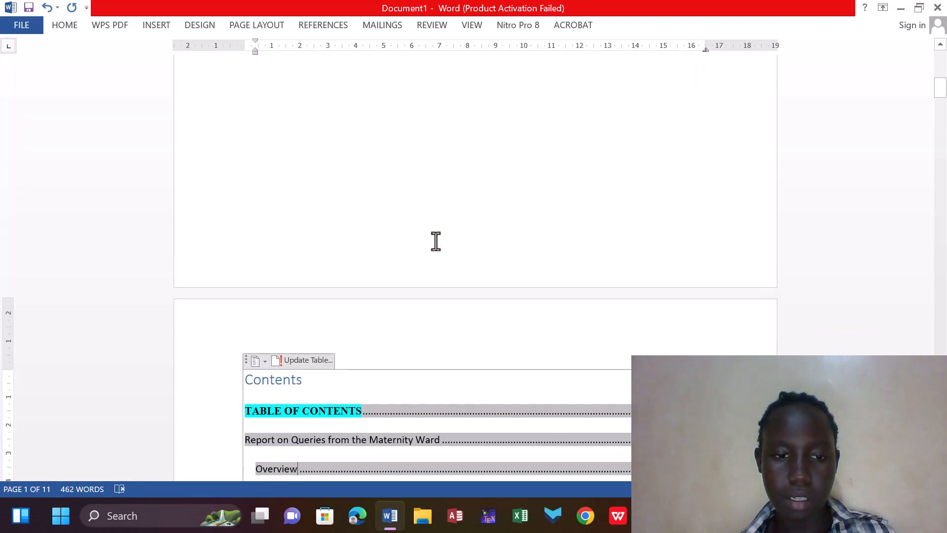
click(281, 359)
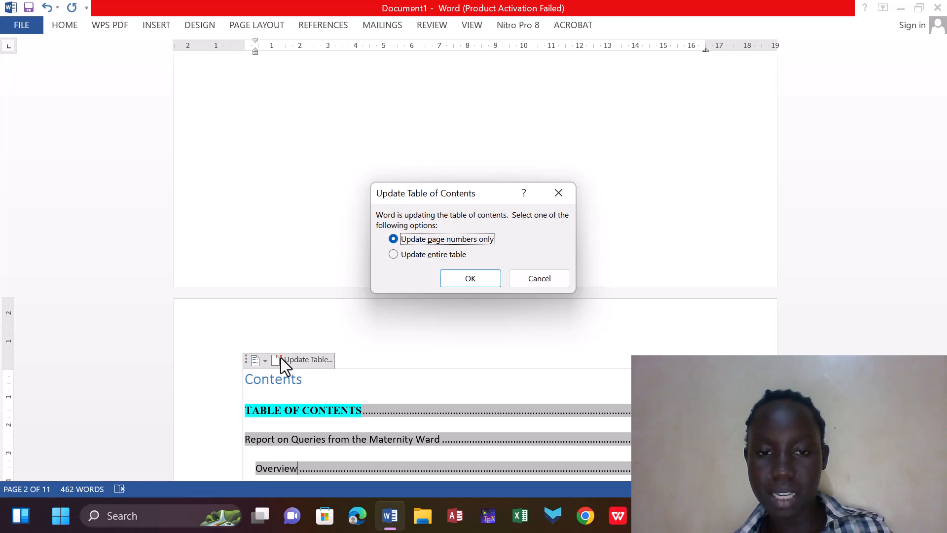
click(394, 254)
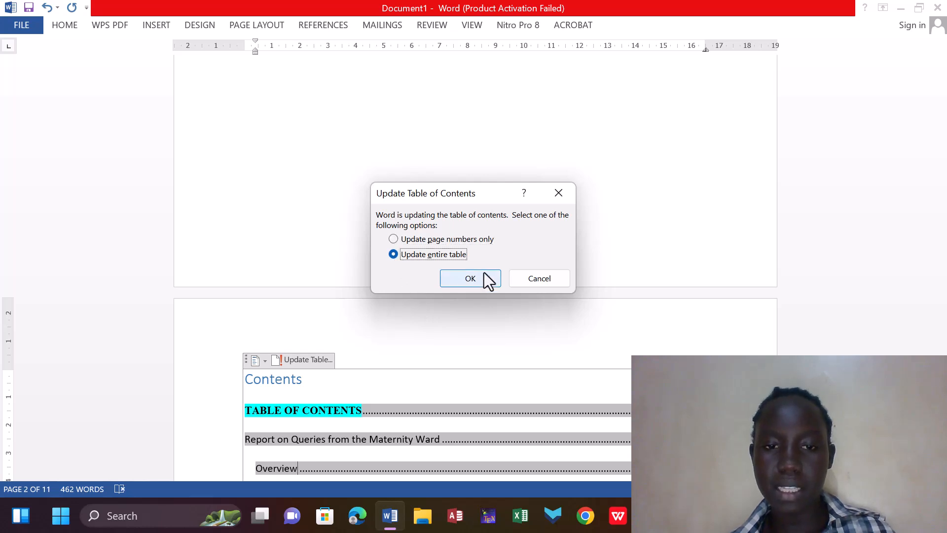
click(470, 278)
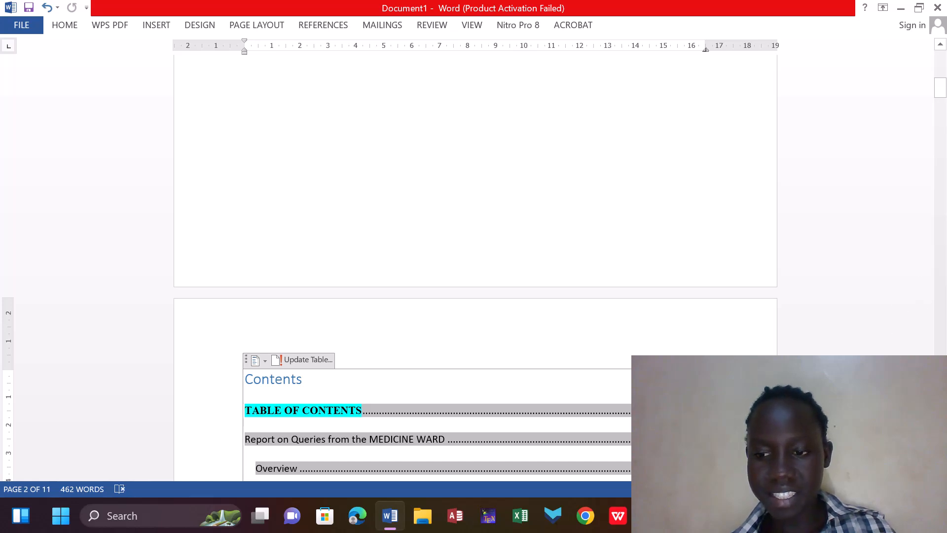
scroll(474, 266, down, 1)
scroll(474, 279, down, 3)
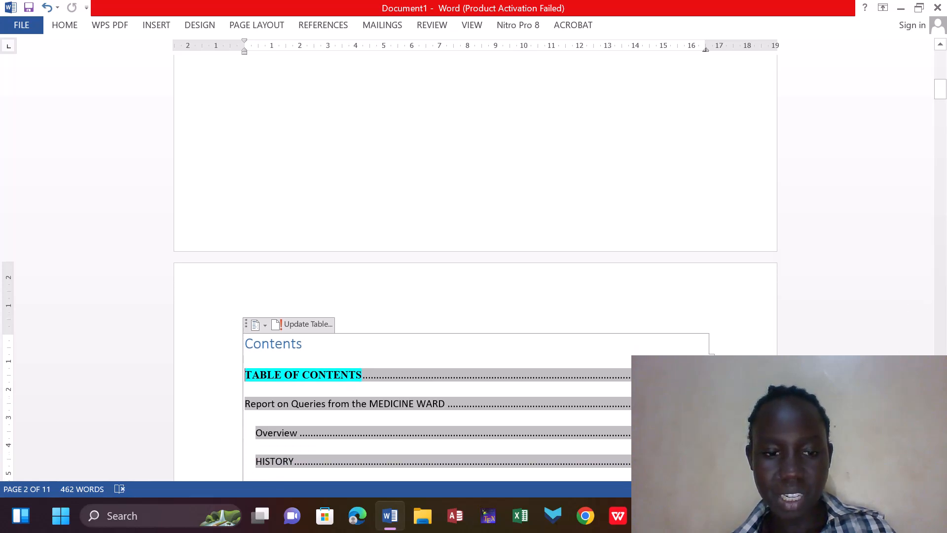
scroll(177, 366, down, 2)
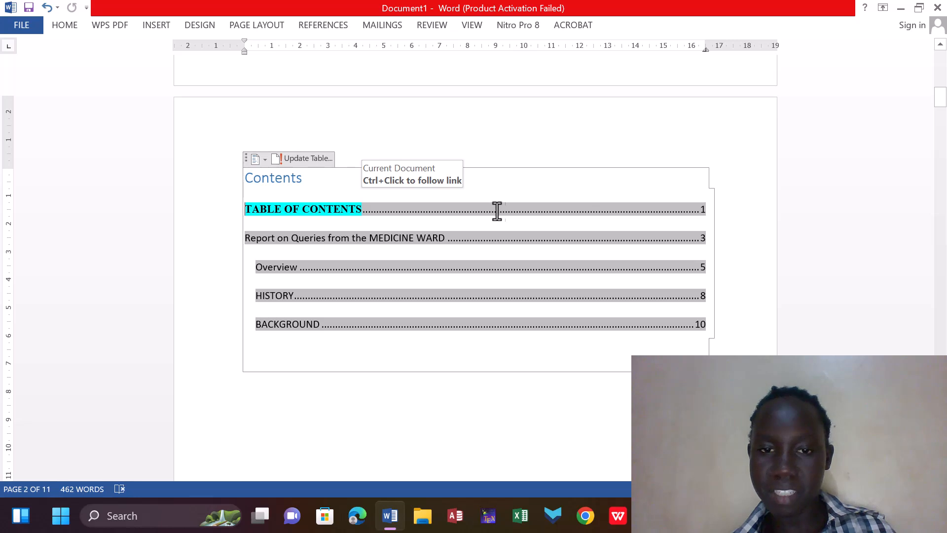
click(279, 159)
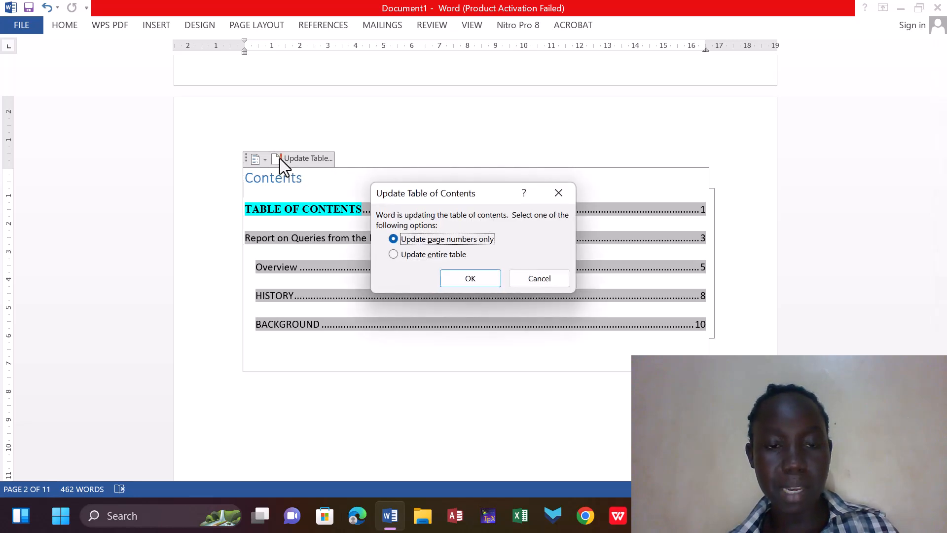
click(280, 158)
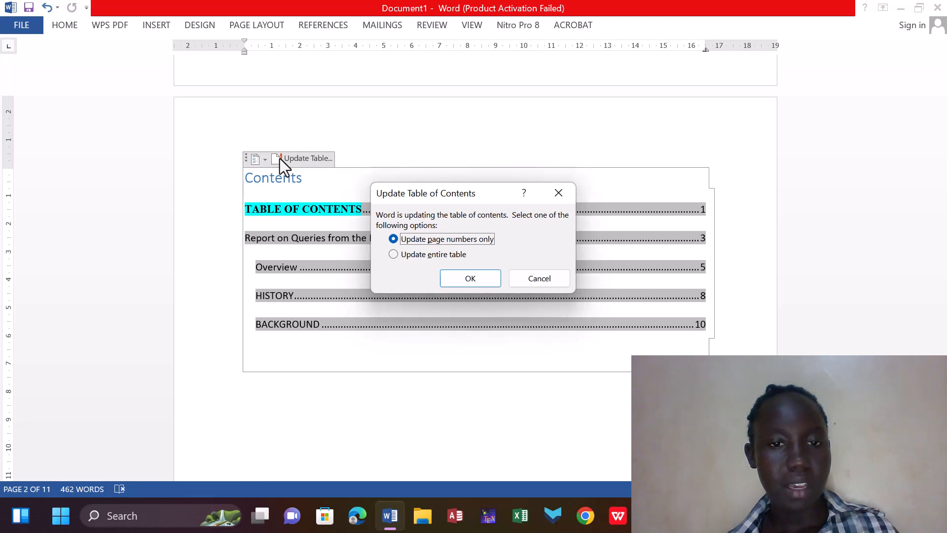
click(545, 285)
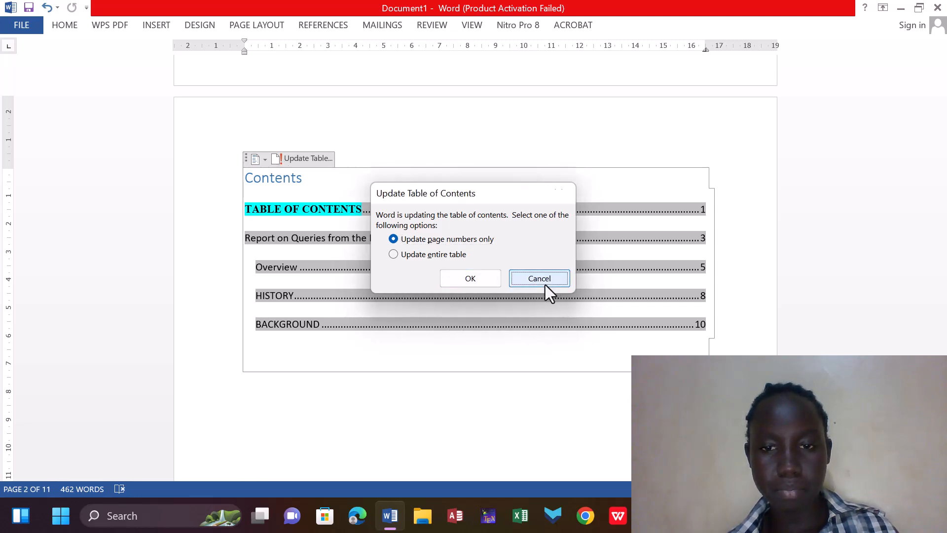
Step: Replace the automatic table of contents with the built-in Manual Table
click(327, 23)
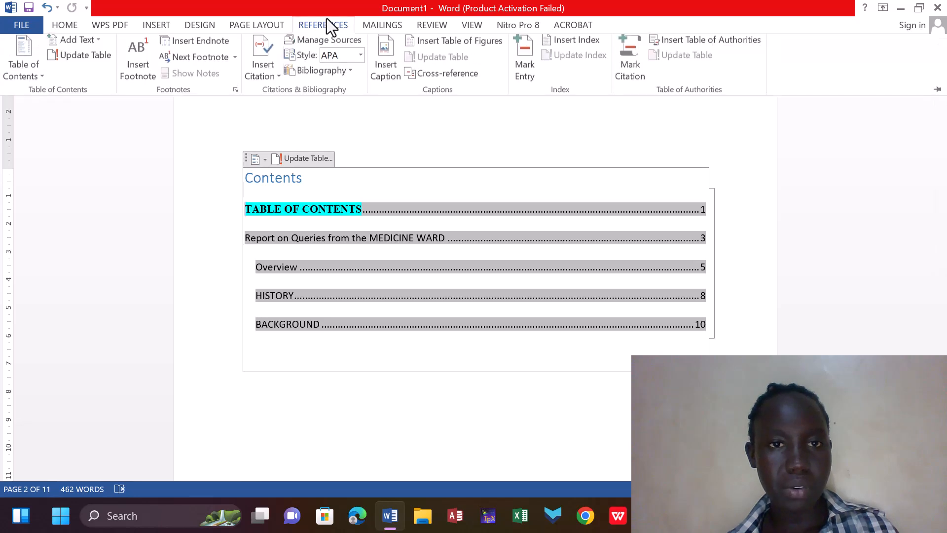
click(26, 54)
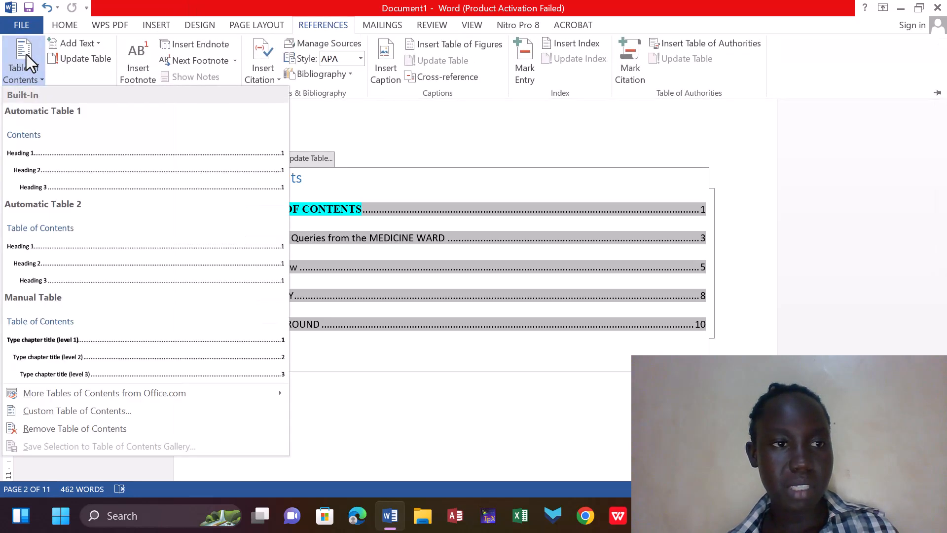
click(90, 336)
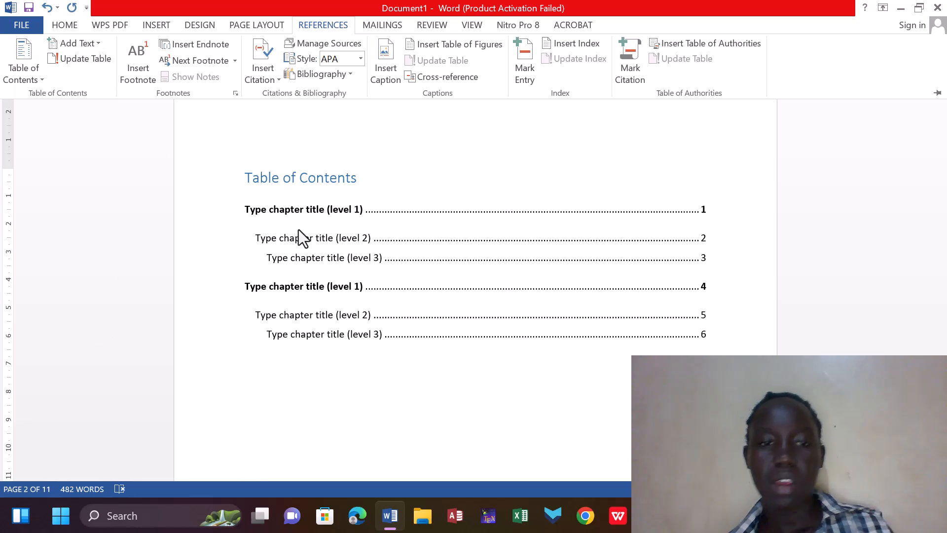
Step: Replace the first level 1 placeholder in the manual table of contents with "REPORT ON QUERIES FROM MEDICINE WARD"
click(340, 209)
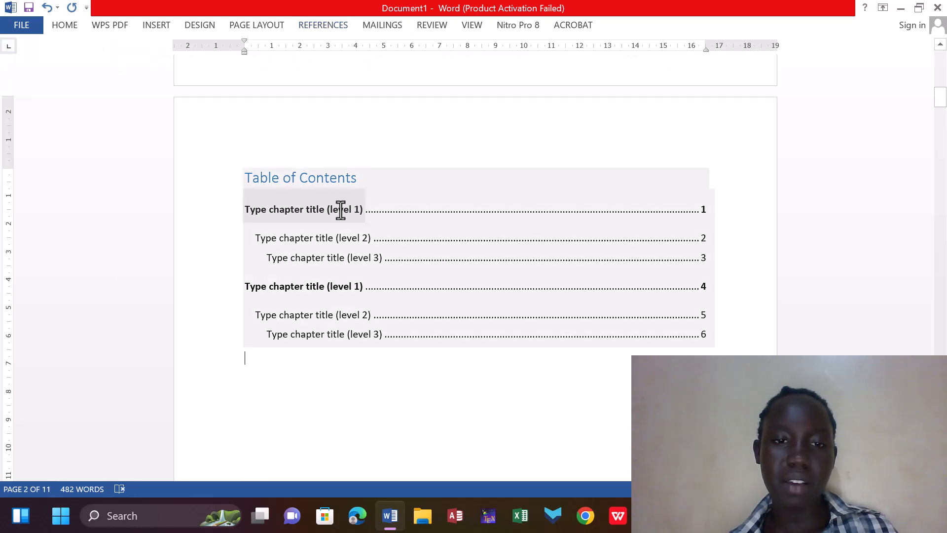
click(340, 209)
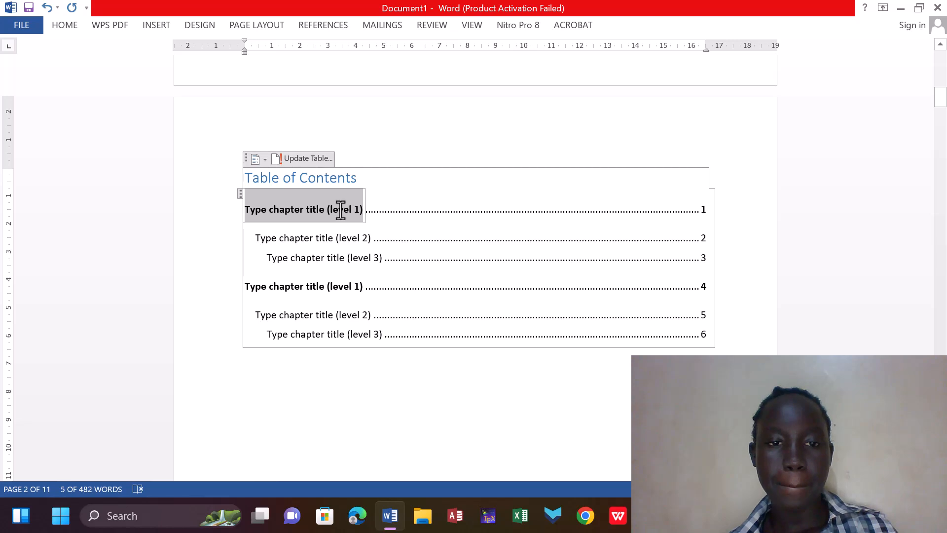
text(REPORT ON)
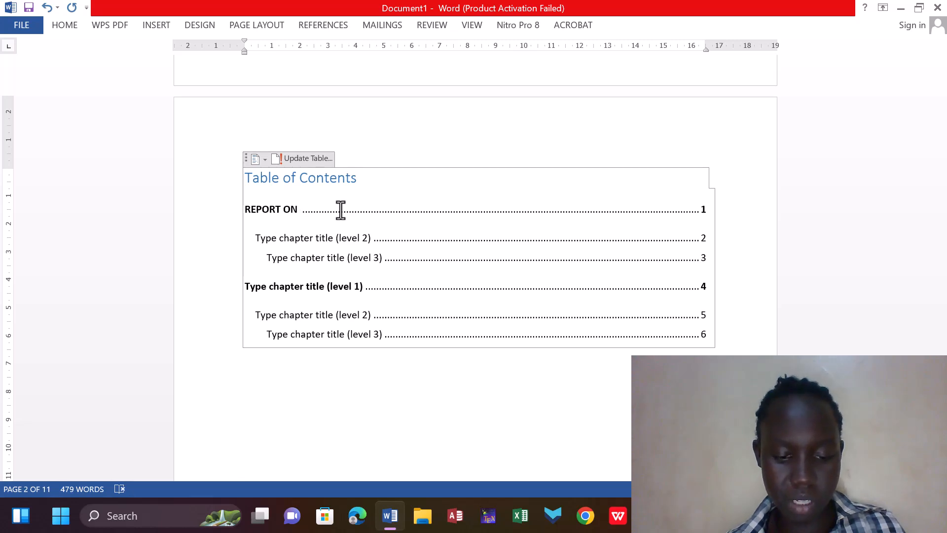
text(QUE)
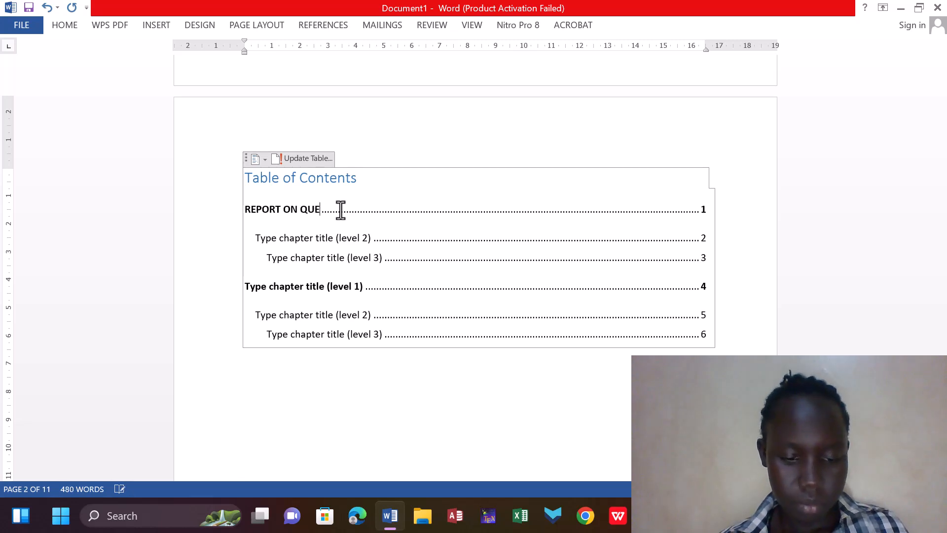
text(RIES D)
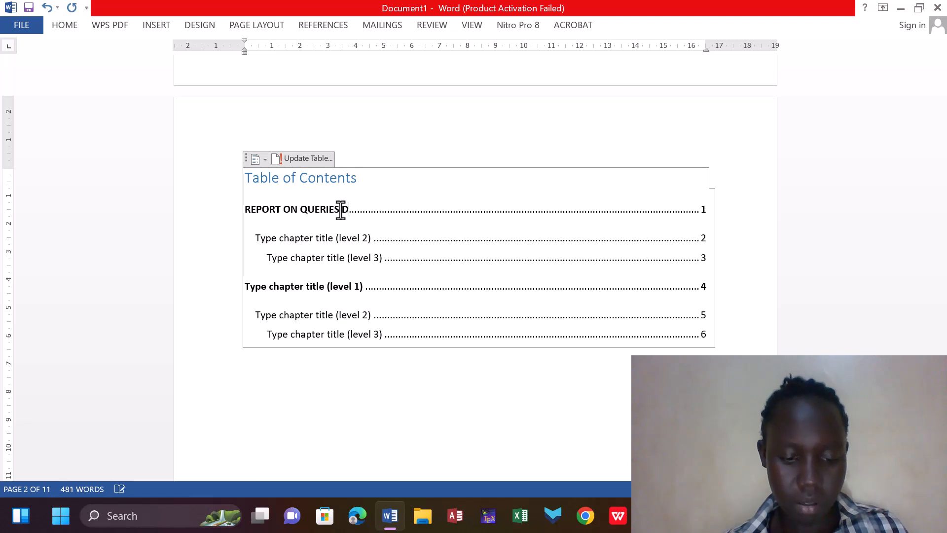
text(ROM MA)
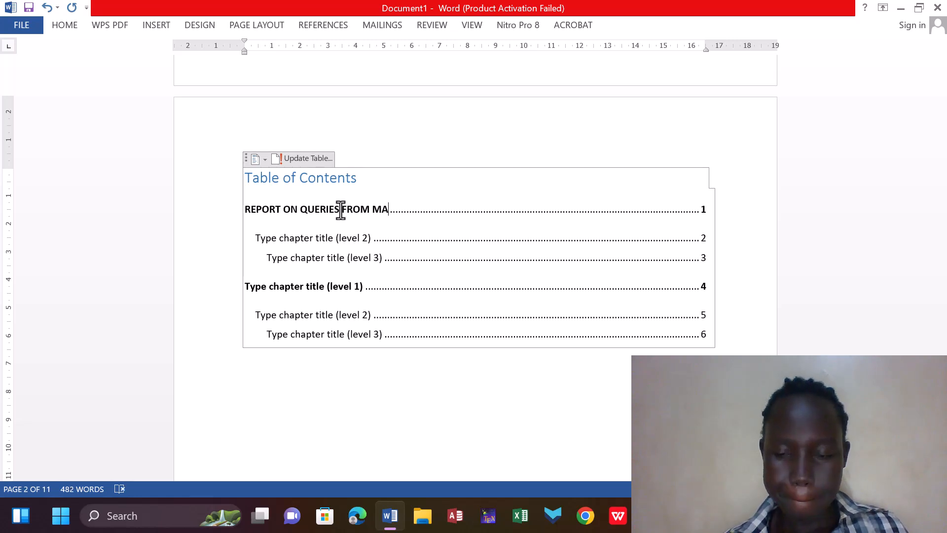
key(BackSpace)
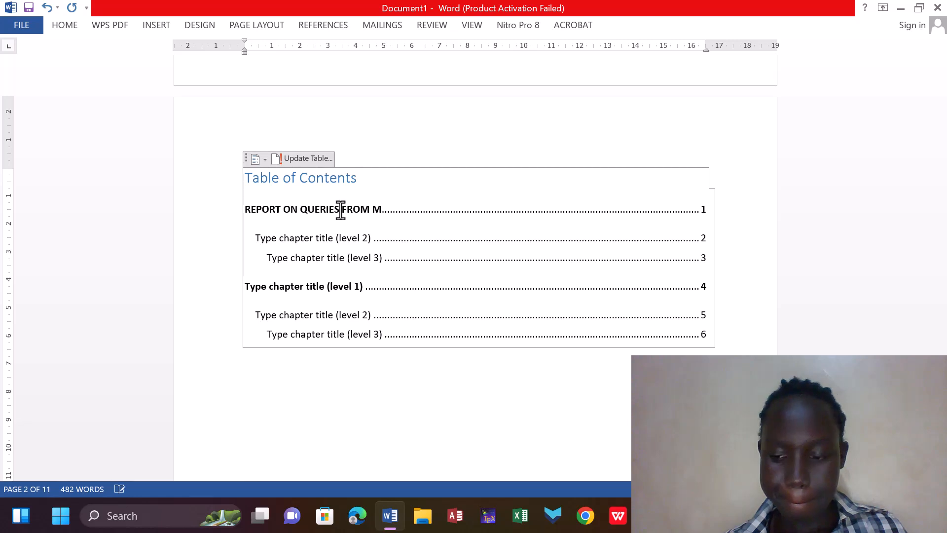
text(EDI)
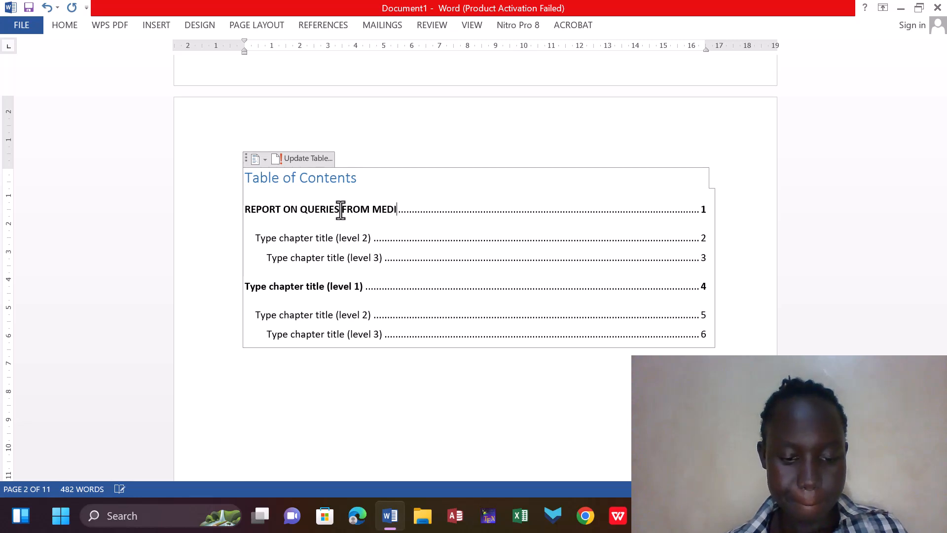
text(CINE WA)
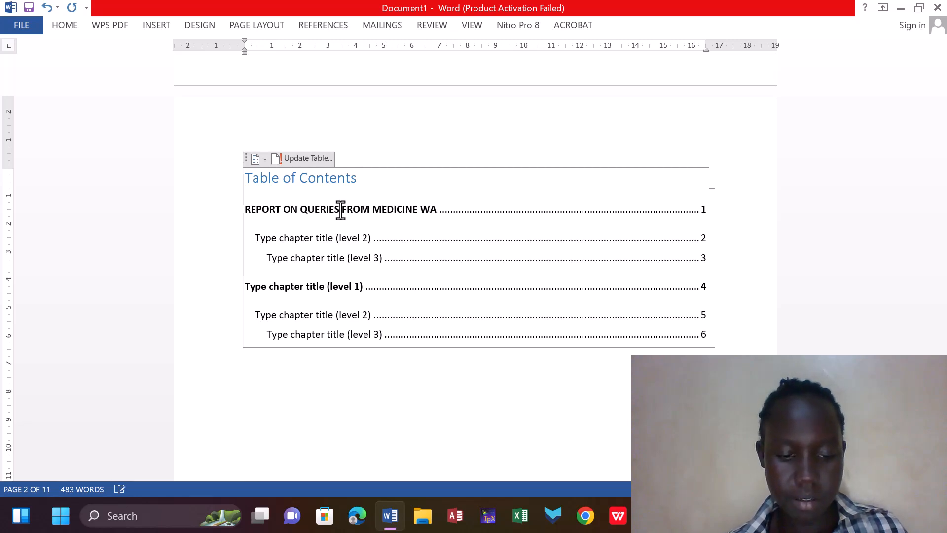
text(RD)
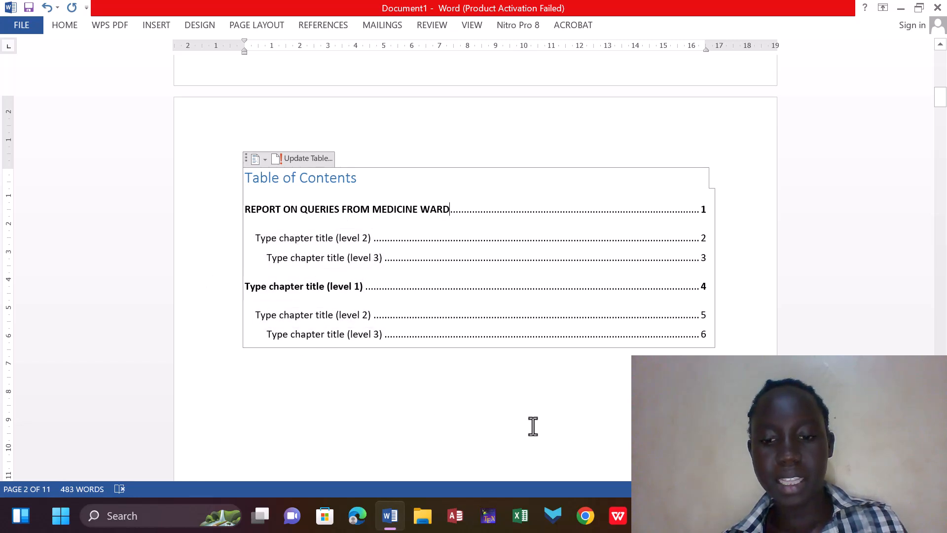
Step: Change the start date in the HISTORY section's Maternity ward sentence to "January 2025"
key(Down)
key(Down)
key(Down)
key(Down)
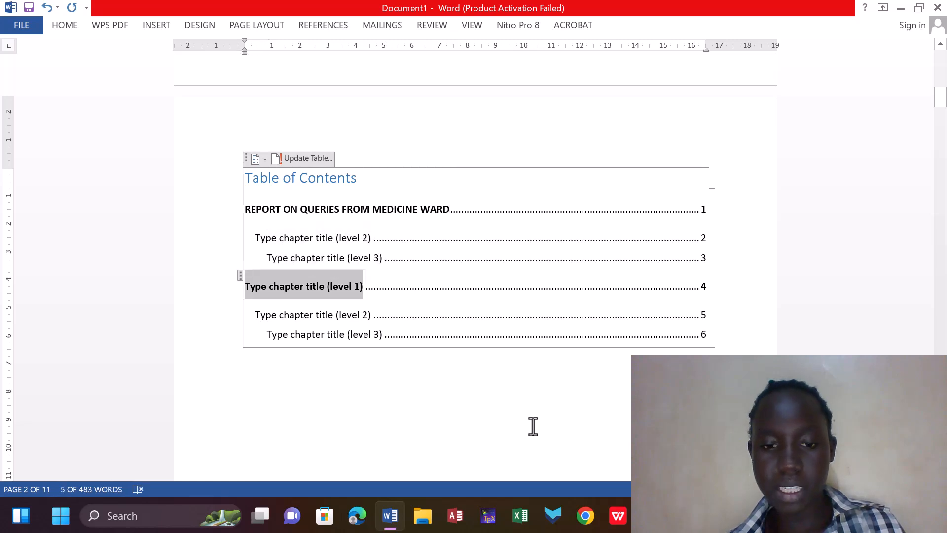
key(Down)
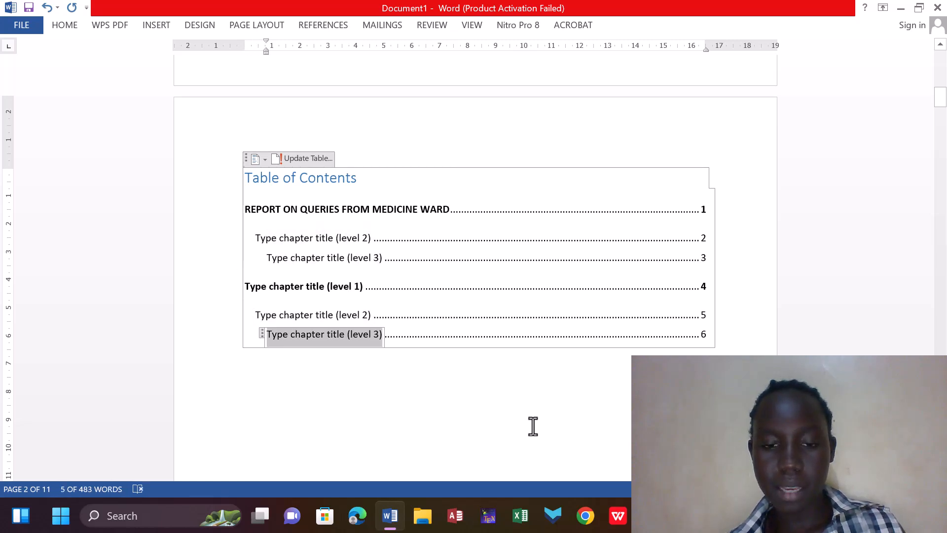
key(Down)
key(Down)
key(Down)
key(Down)
key(Down)
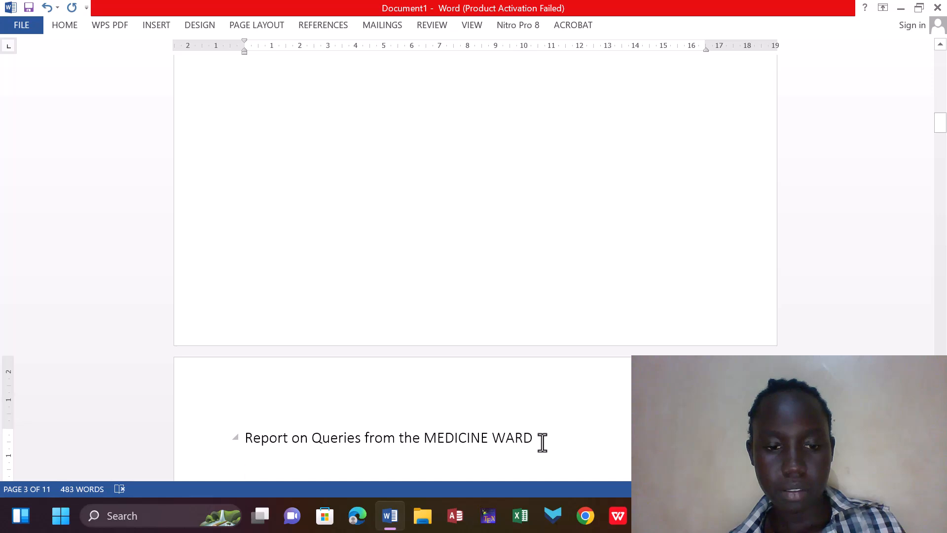
scroll(510, 468, down, 10)
scroll(510, 469, down, 5)
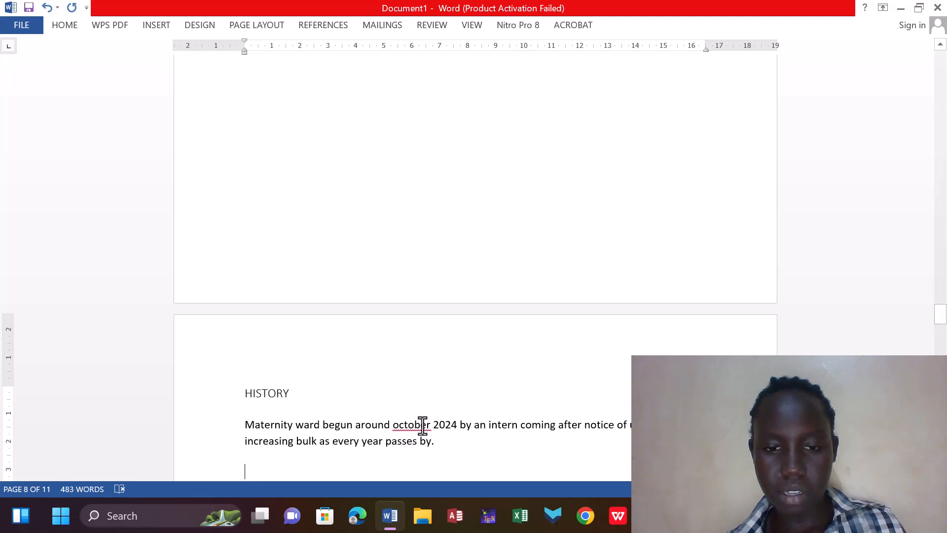
click(457, 425)
key(BackSpace)
key(BackSpace)
key(BackSpace)
key(BackSpace)
key(BackSpace)
key(BackSpace)
key(BackSpace)
key(BackSpace)
key(BackSpace)
key(BackSpace)
key(BackSpace)
key(BackSpace)
text(JA)
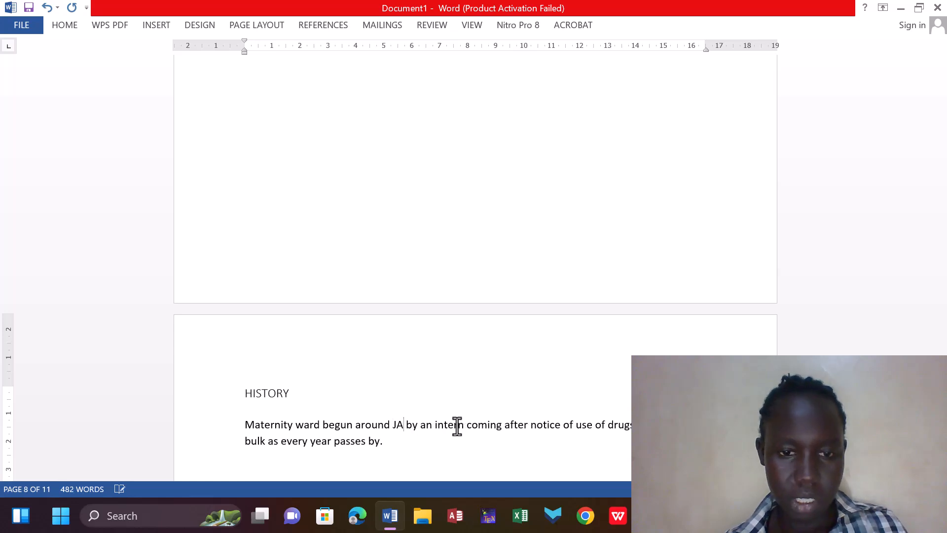
key(BackSpace)
text(anuar)
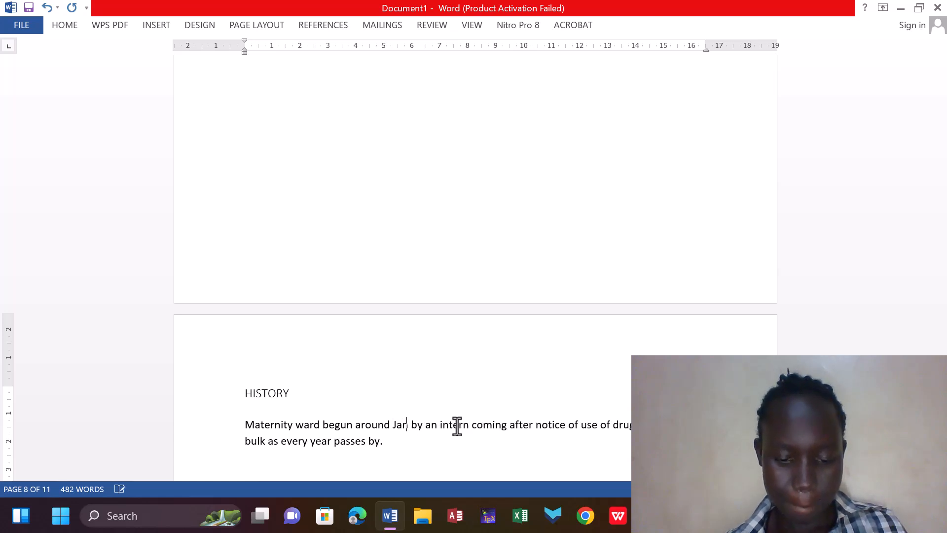
text(y 2025)
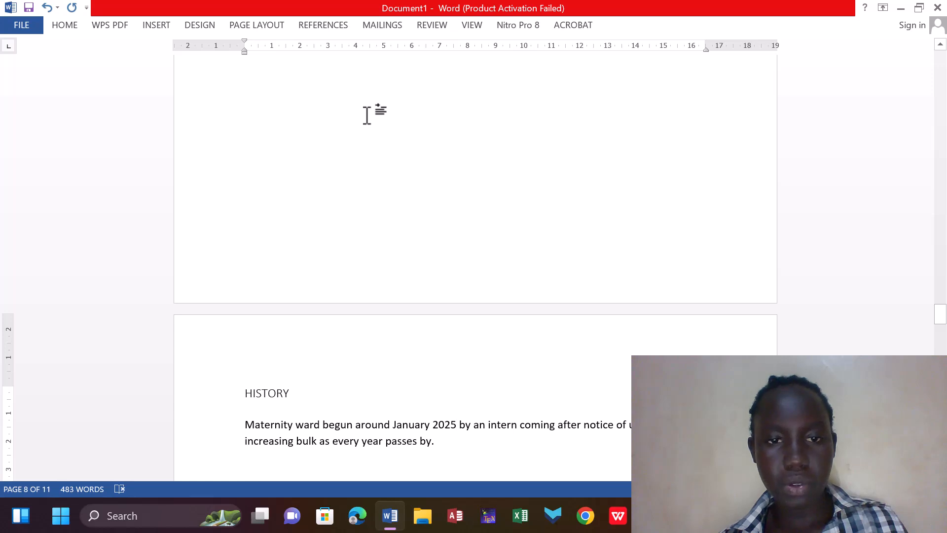
Step: Return to the manual table of contents, try to update it, and dismiss the resulting message
key(Up)
key(Up)
key(Up)
key(Up)
key(Up)
key(Up)
key(Up)
key(Up)
key(Up)
key(Up)
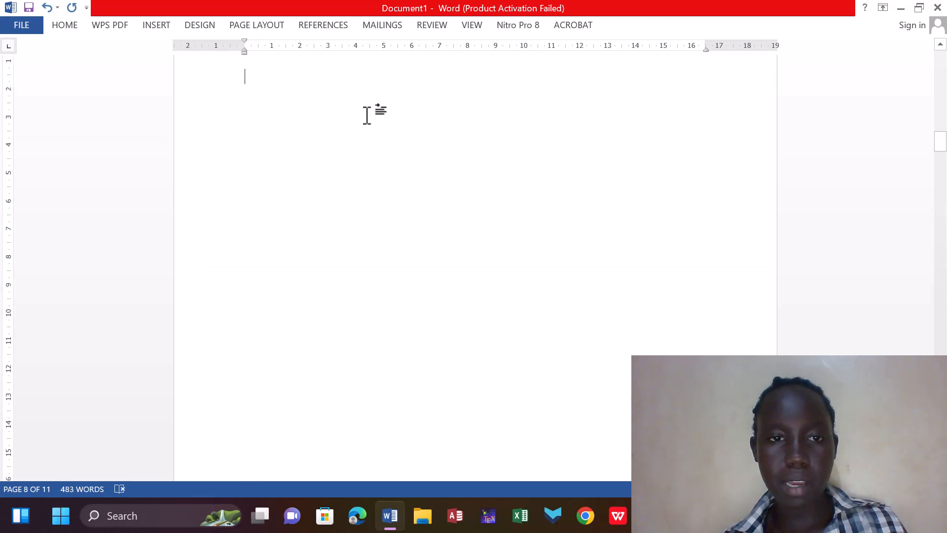
key(Up)
key(Up)
key(Up)
key(Up)
key(Up)
key(Up)
key(Up)
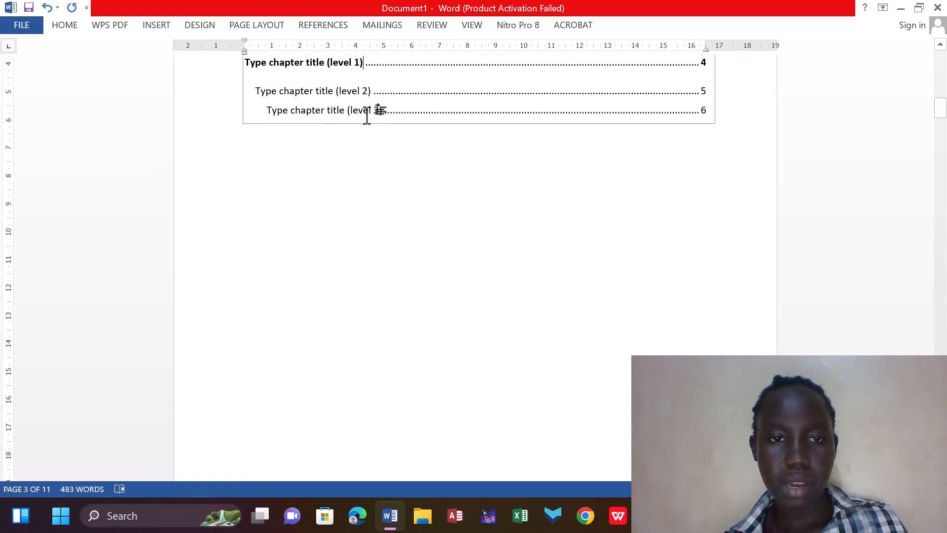
key(Up)
key(Up)
key(Up)
key(Up)
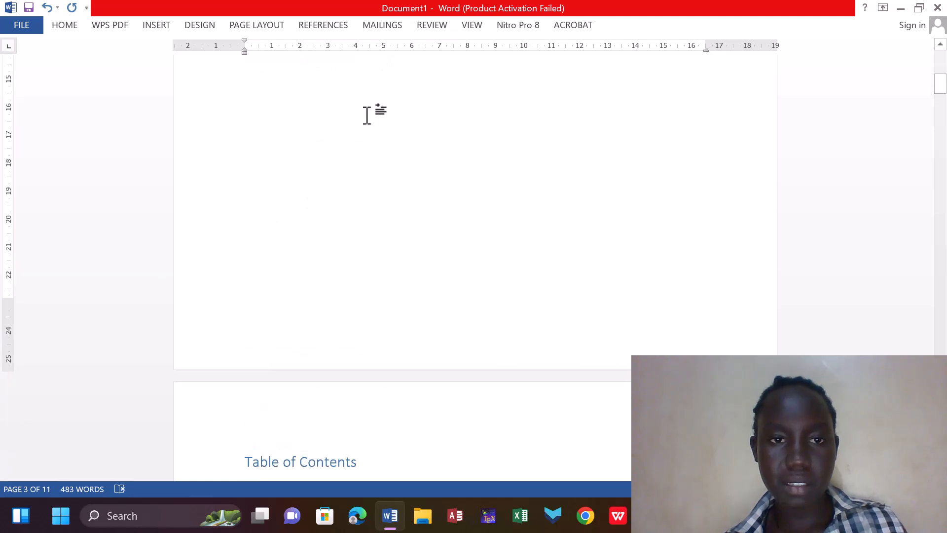
key(Down)
key(Down)
key(Down)
key(Down)
key(Down)
key(Down)
key(Down)
key(Down)
key(Down)
key(Down)
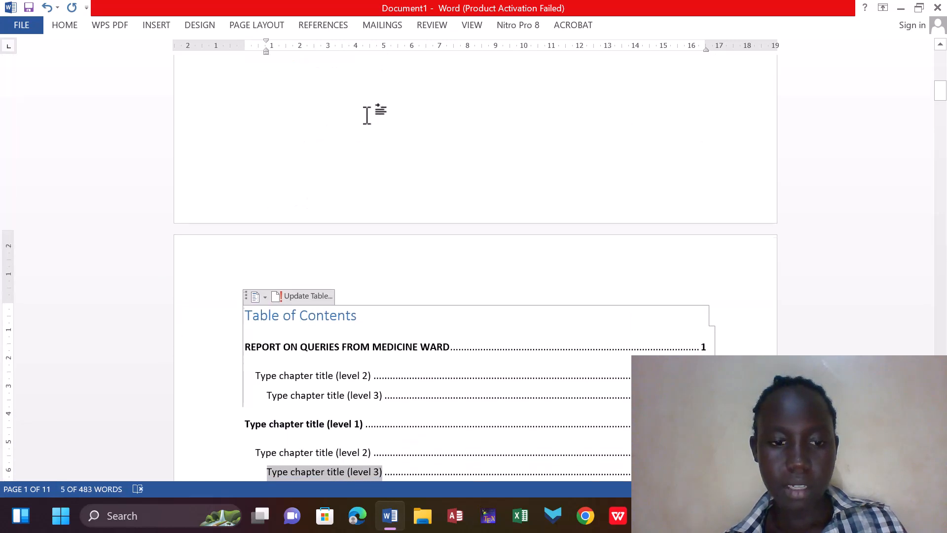
key(Down)
key(Up)
key(Up)
key(Up)
key(Up)
key(Up)
key(Up)
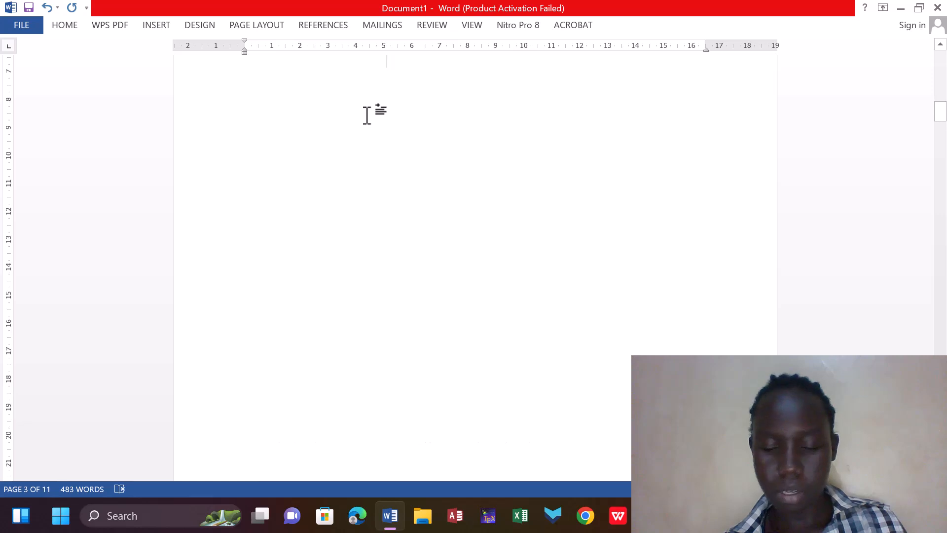
key(Up)
key(Up)
key(Up)
key(Up)
key(Up)
key(Up)
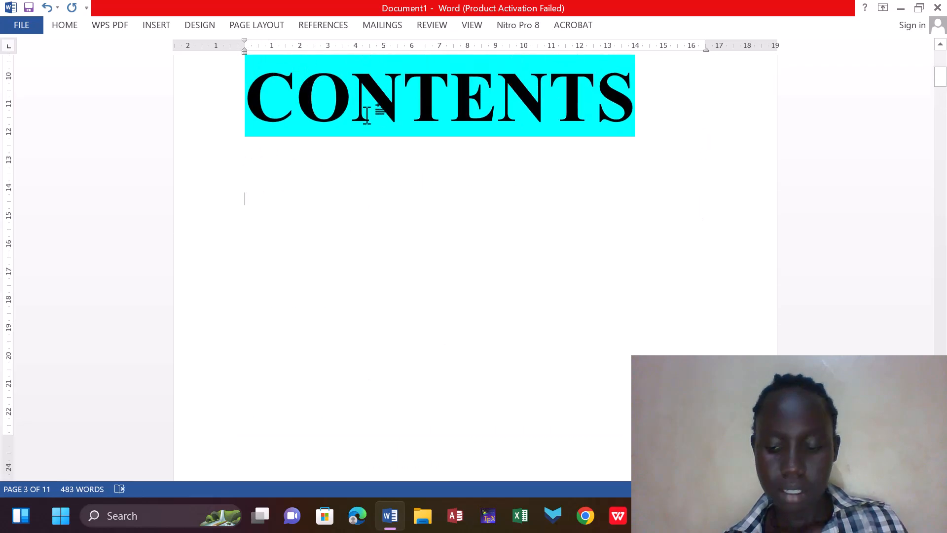
key(Down)
key(Down)
key(Down)
key(Down)
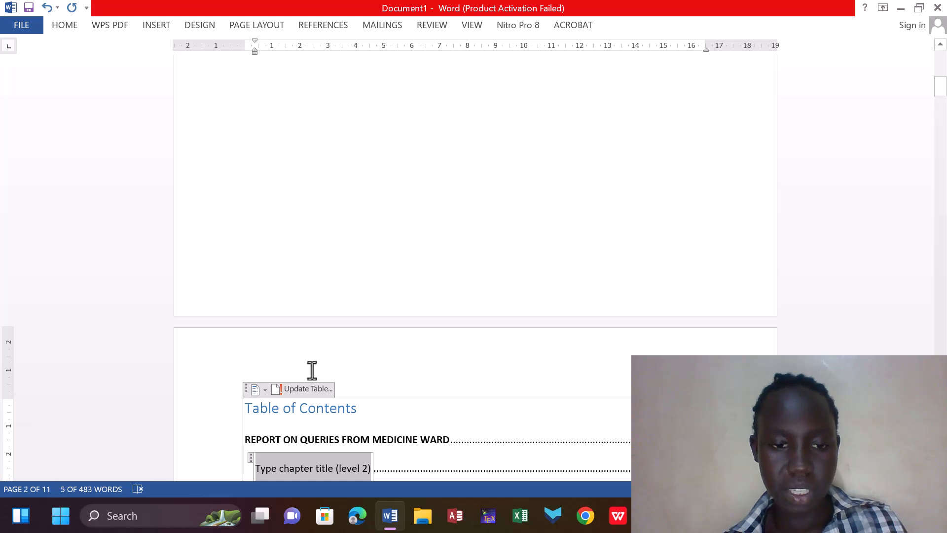
click(317, 390)
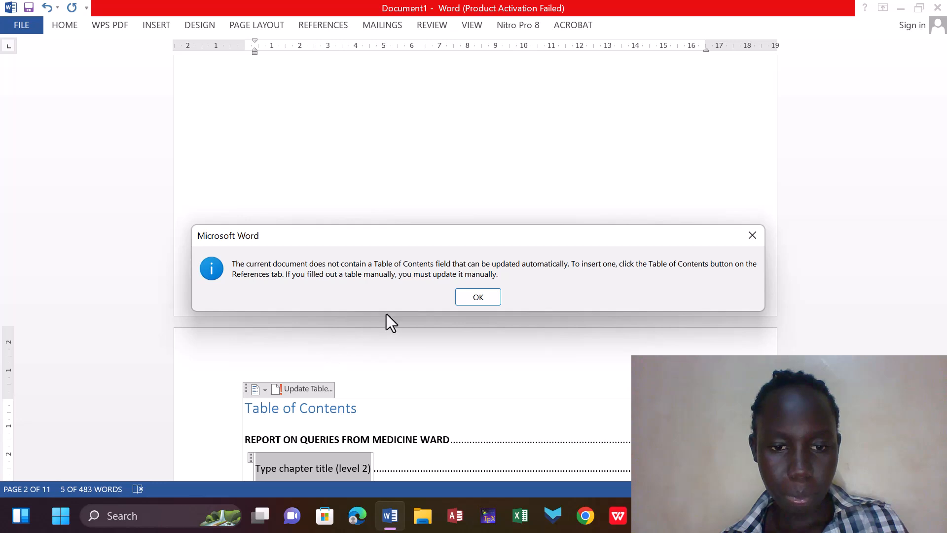
click(477, 298)
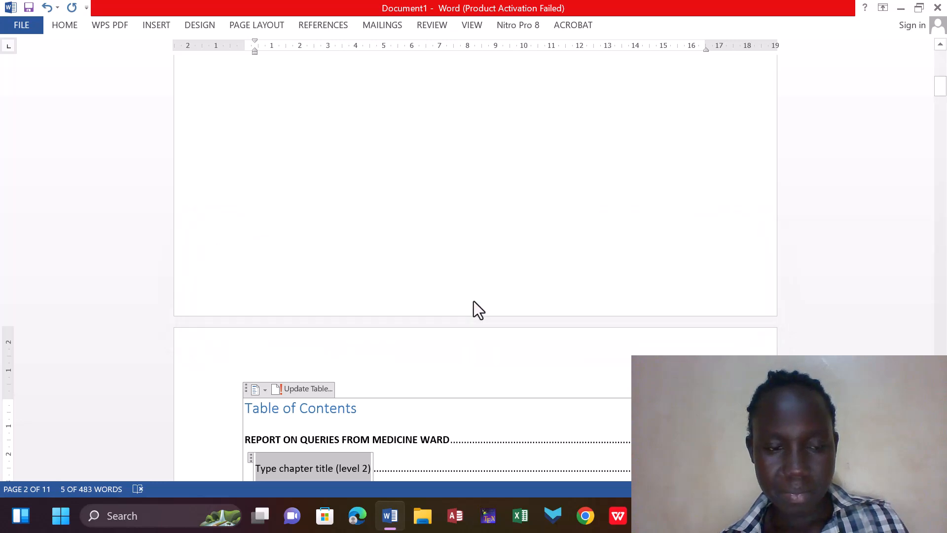